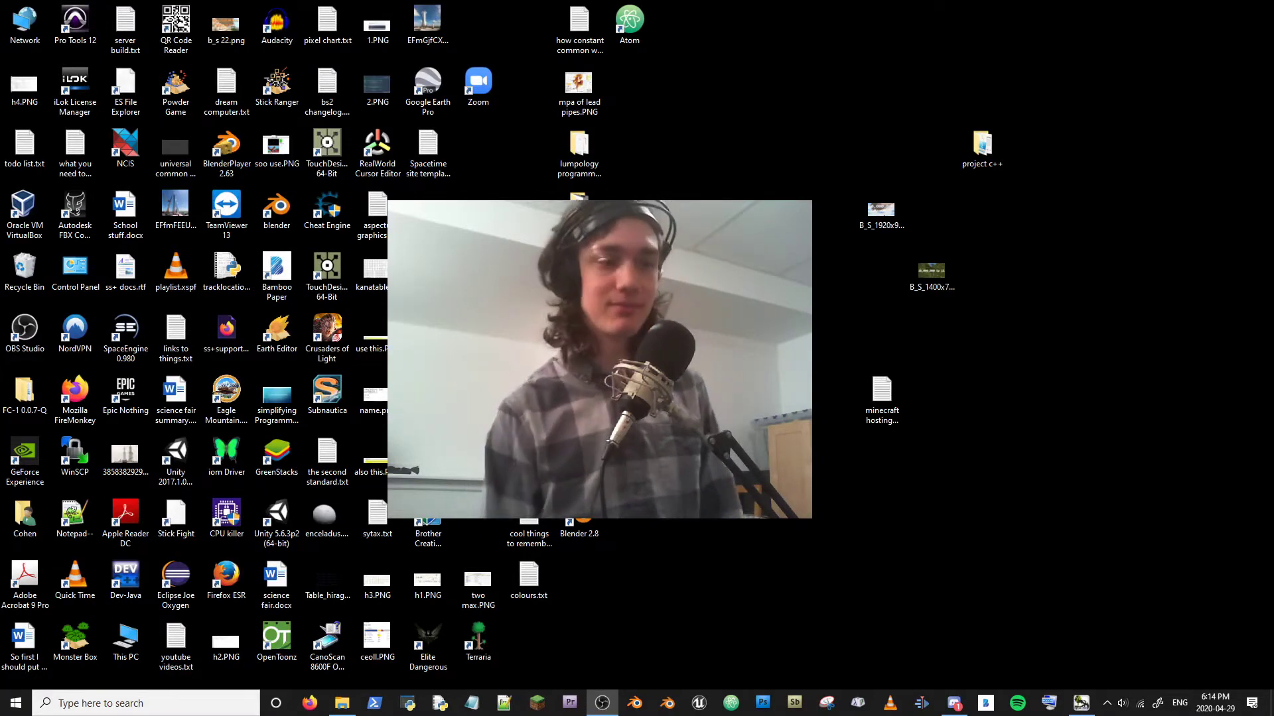
Launch Blender 2.8 from its desktop shortcut.
{"action": "key", "text": "alt+o"}
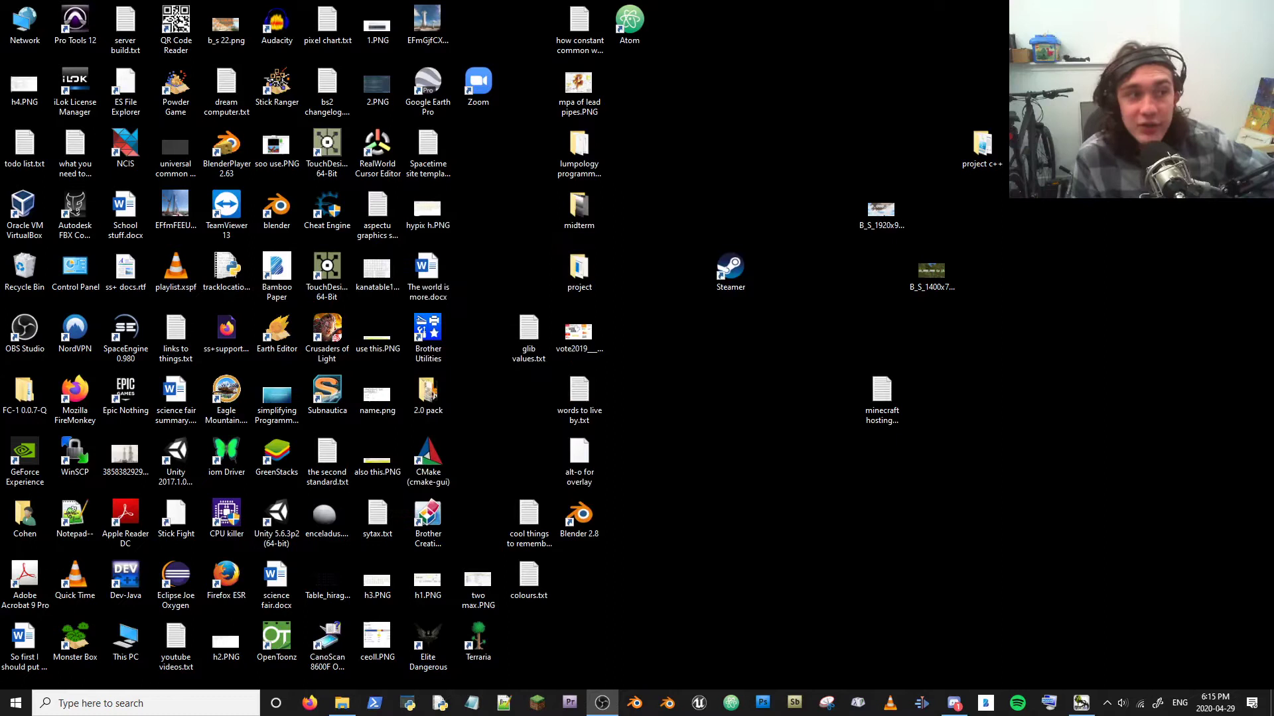
{"action": "double_click", "coordinate": [575, 517]}
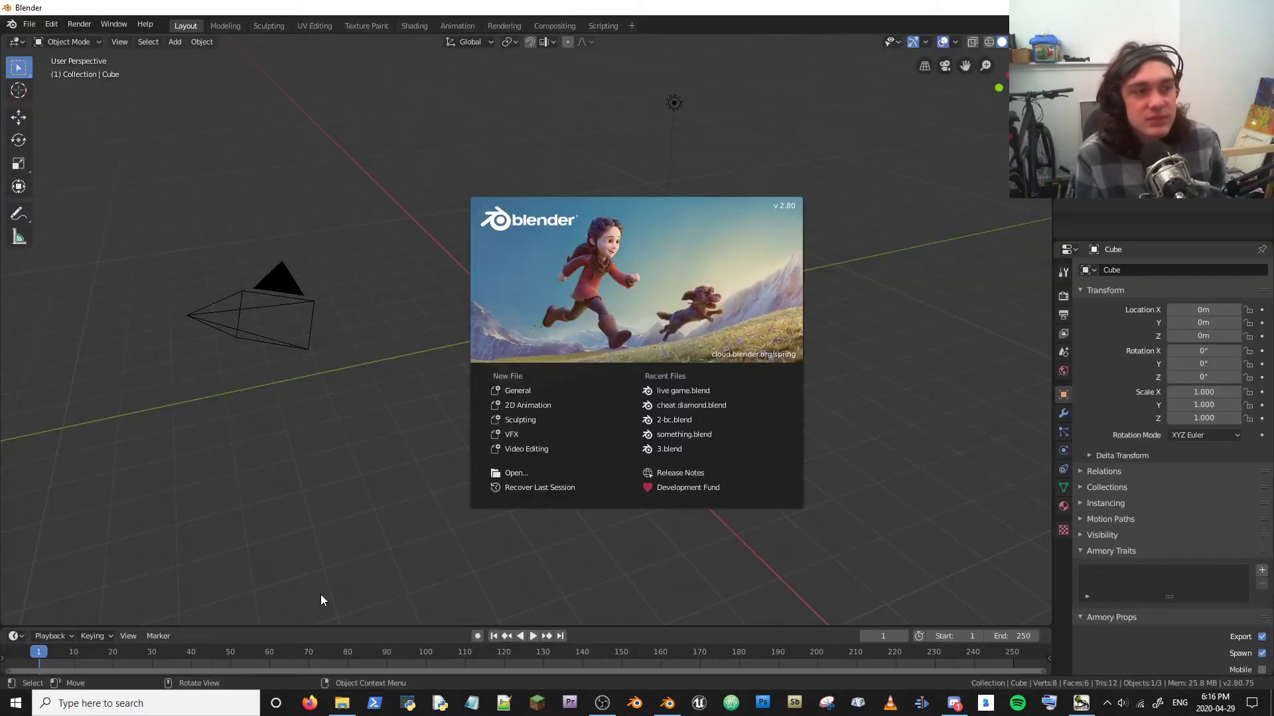
Dismiss the splash screen and delete the default cube, camera and light.
{"action": "left_click", "coordinate": [662, 336]}
{"action": "key", "text": "a"}
{"action": "key", "text": "a"}
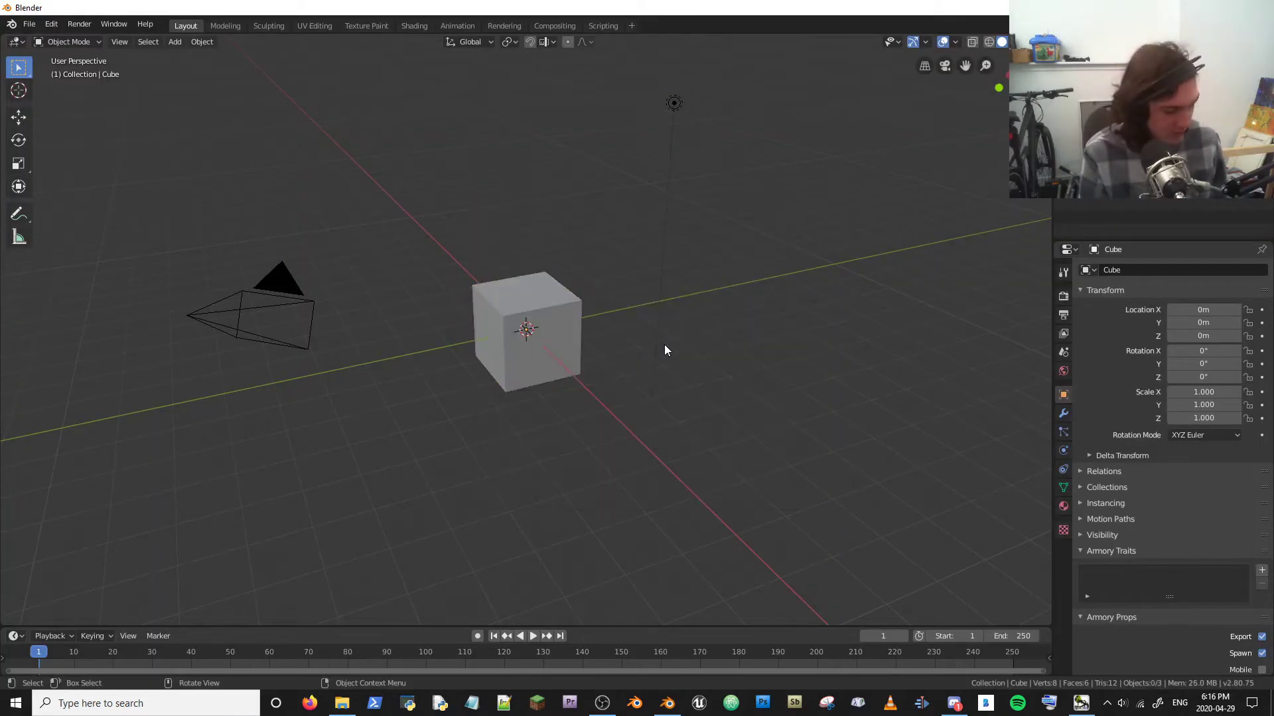
{"action": "key", "text": "a"}
{"action": "key", "text": "Delete"}
{"action": "middle_click_drag", "start_coordinate": [666, 351], "coordinate": [645, 312]}
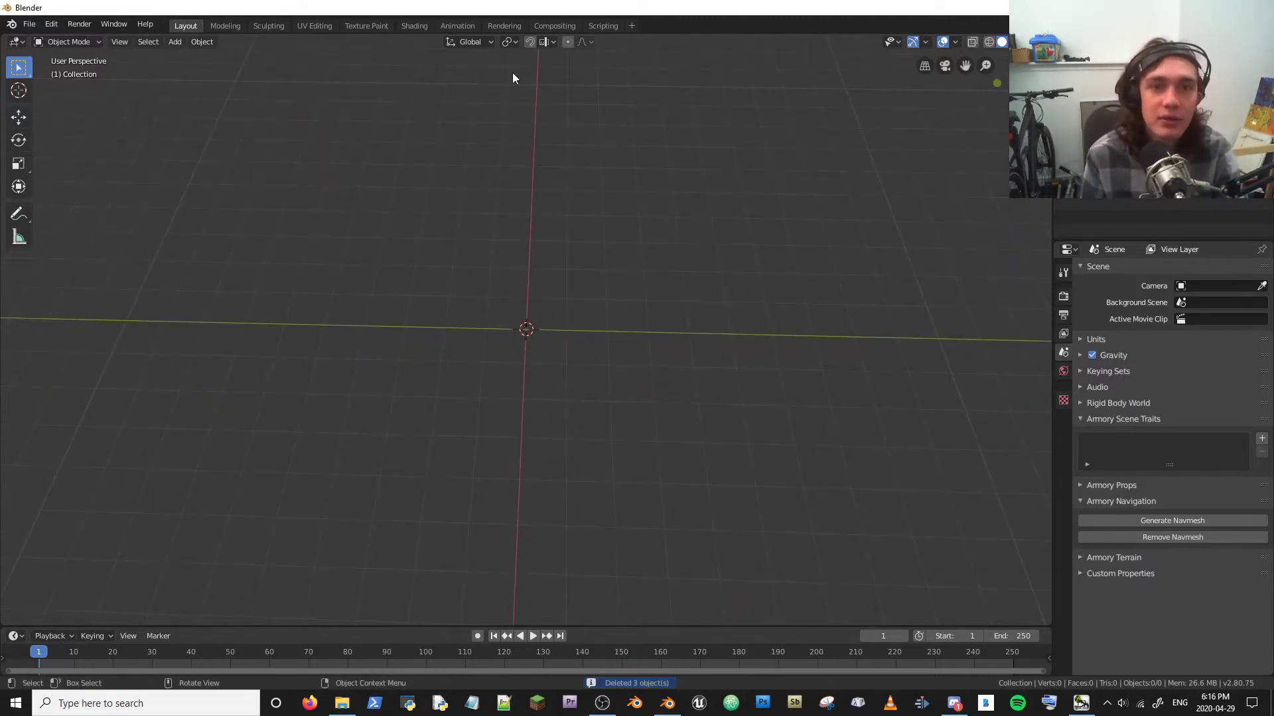
Switch to the Texture Paint workspace with the brush and colour sidebar shown.
{"action": "left_click", "coordinate": [318, 26]}
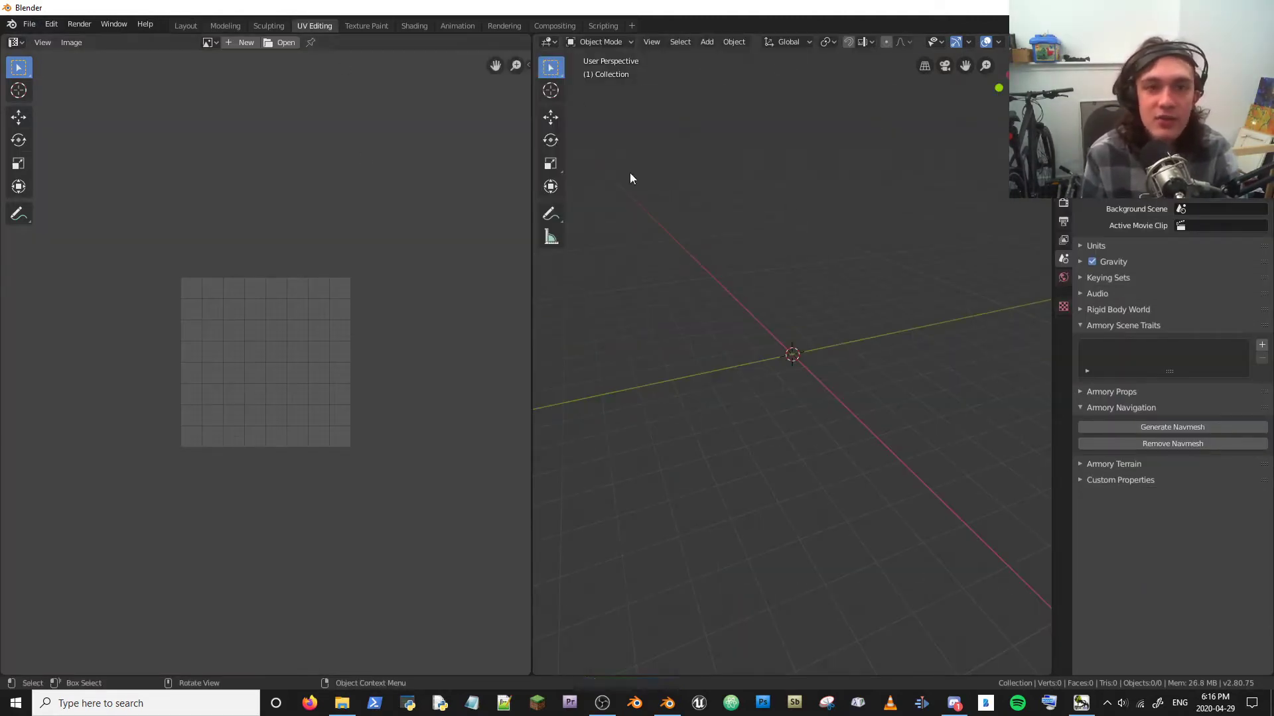
{"action": "mouse_move", "coordinate": [281, 116]}
{"action": "middle_mouse_down"}
{"action": "mouse_move", "coordinate": [255, 147]}
{"action": "mouse_move", "coordinate": [364, 153]}
{"action": "middle_mouse_up"}
{"action": "left_click", "coordinate": [367, 27]}
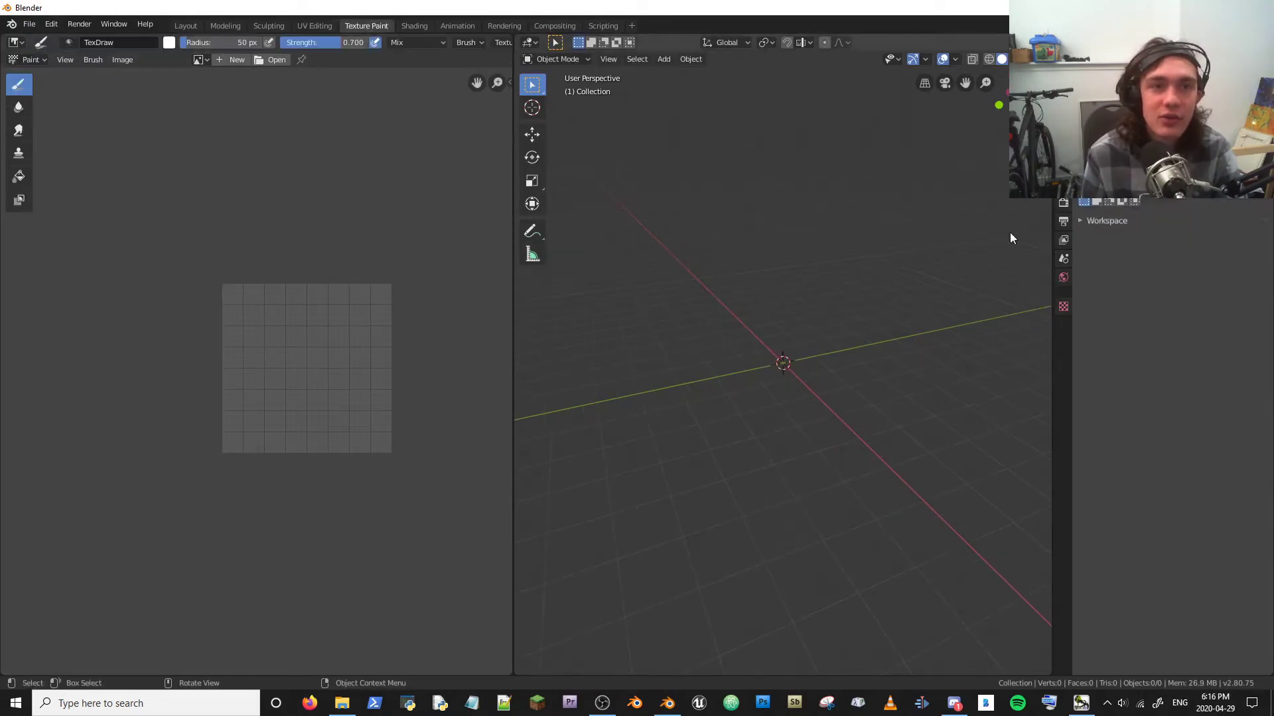
{"action": "middle_click_drag", "start_coordinate": [386, 269], "coordinate": [277, 249]}
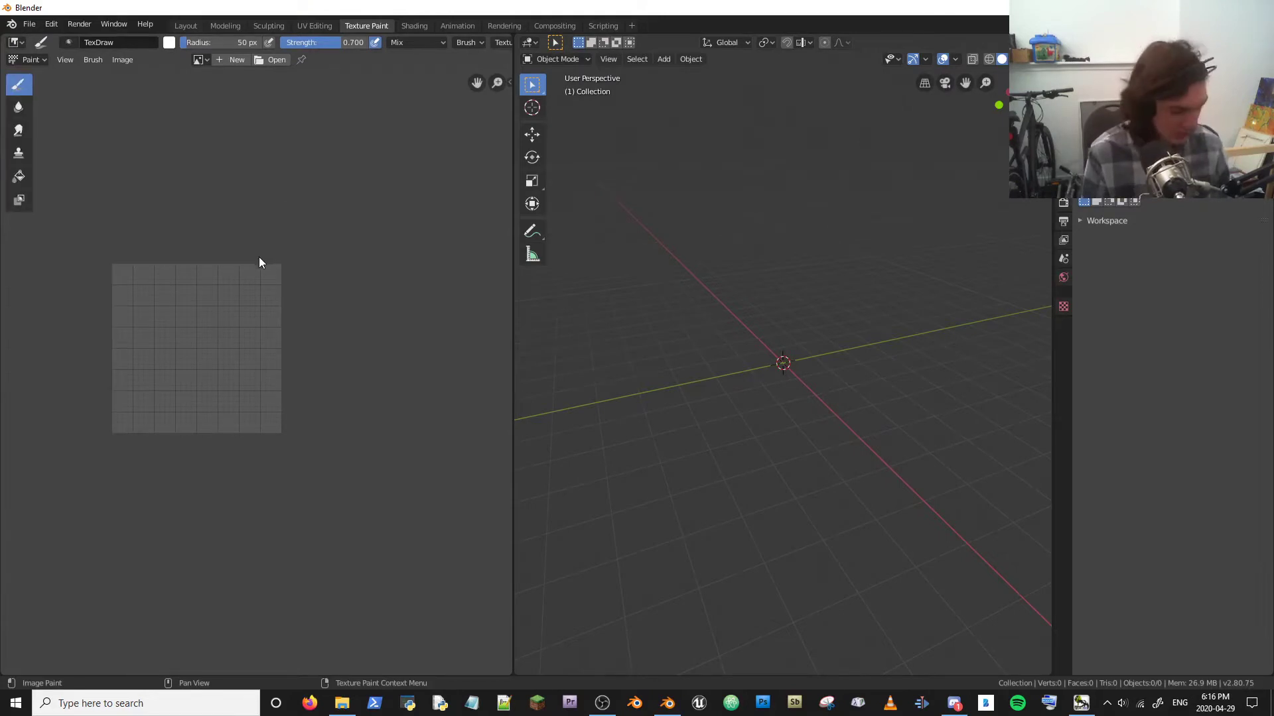
{"action": "key", "text": "n"}
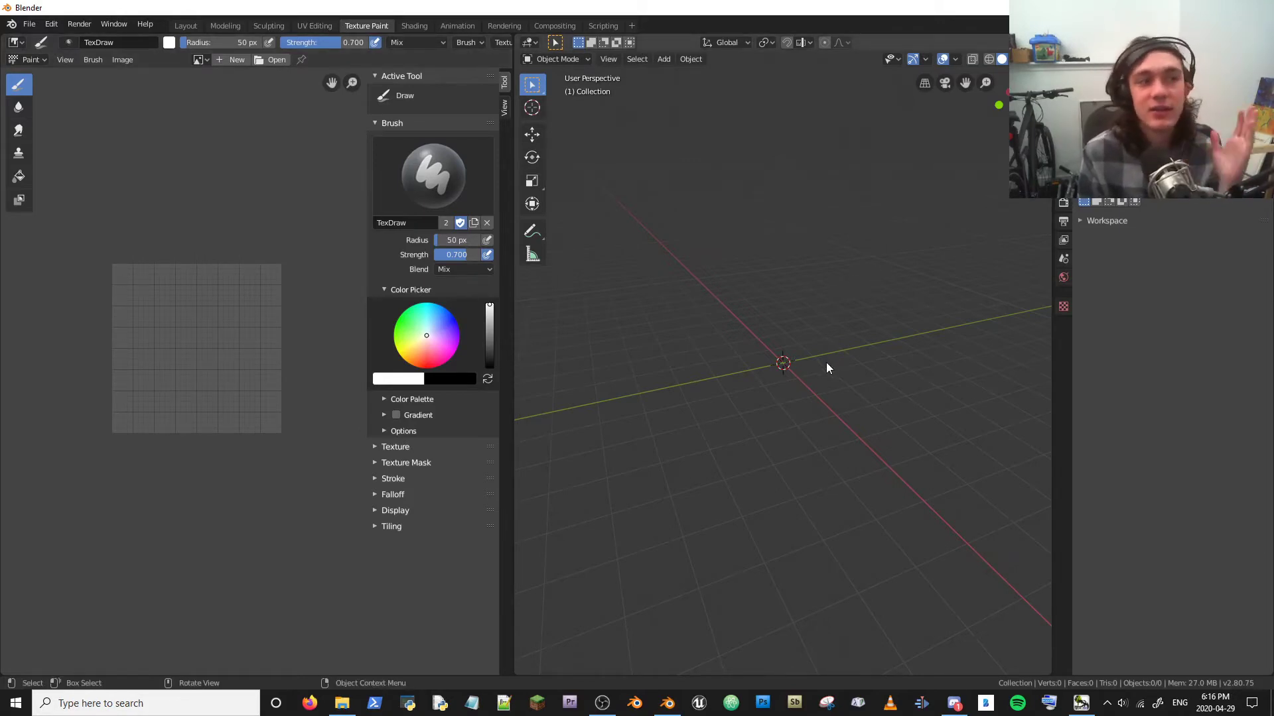
Switch to top view and add a plane at the origin.
{"action": "mouse_move", "coordinate": [796, 353]}
{"action": "middle_mouse_down"}
{"action": "mouse_move", "coordinate": [805, 337]}
{"action": "mouse_move", "coordinate": [814, 352]}
{"action": "middle_mouse_up"}
{"action": "key", "text": "KP_7"}
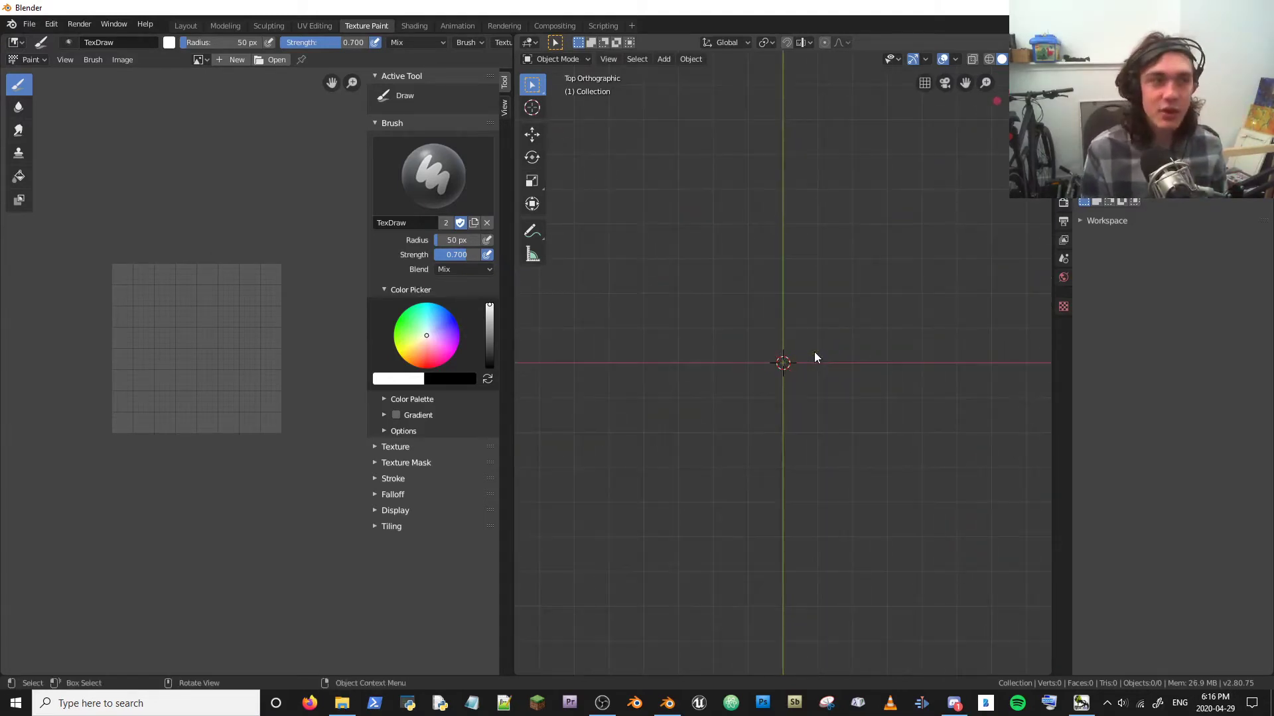
{"action": "key", "text": "shift+a"}
{"action": "mouse_move", "coordinate": [846, 348]}
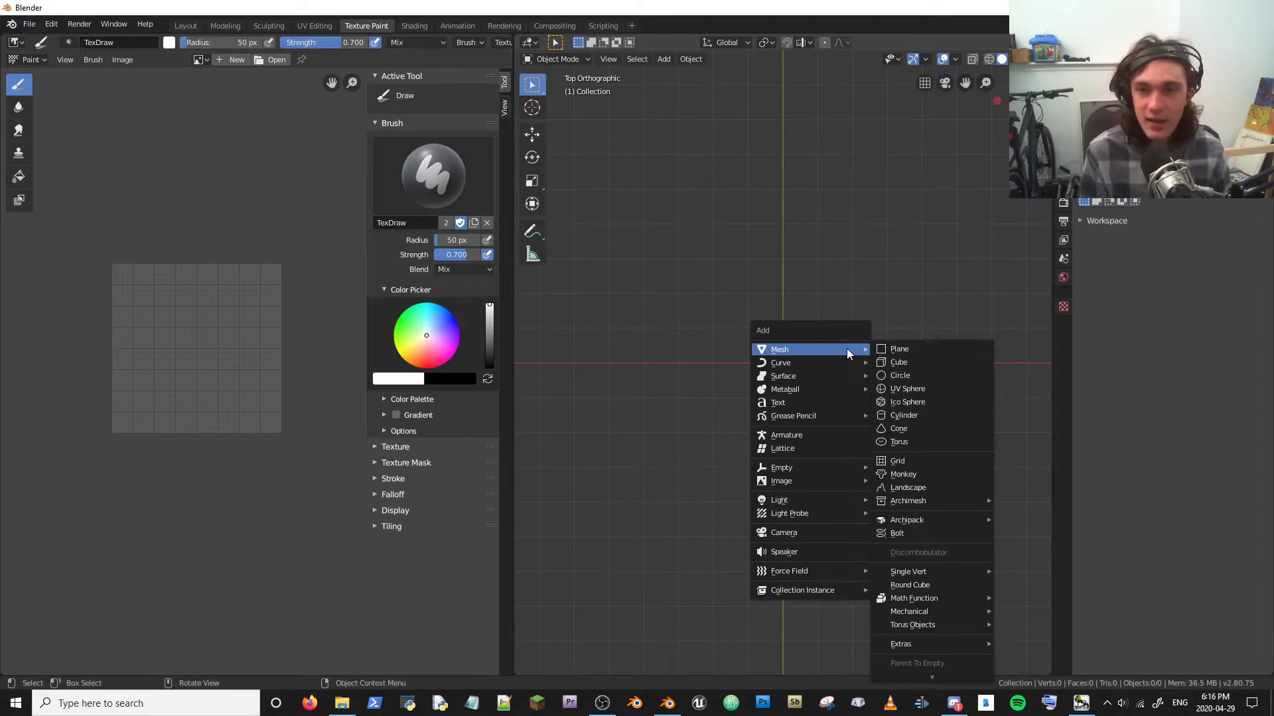
{"action": "left_click", "coordinate": [942, 346]}
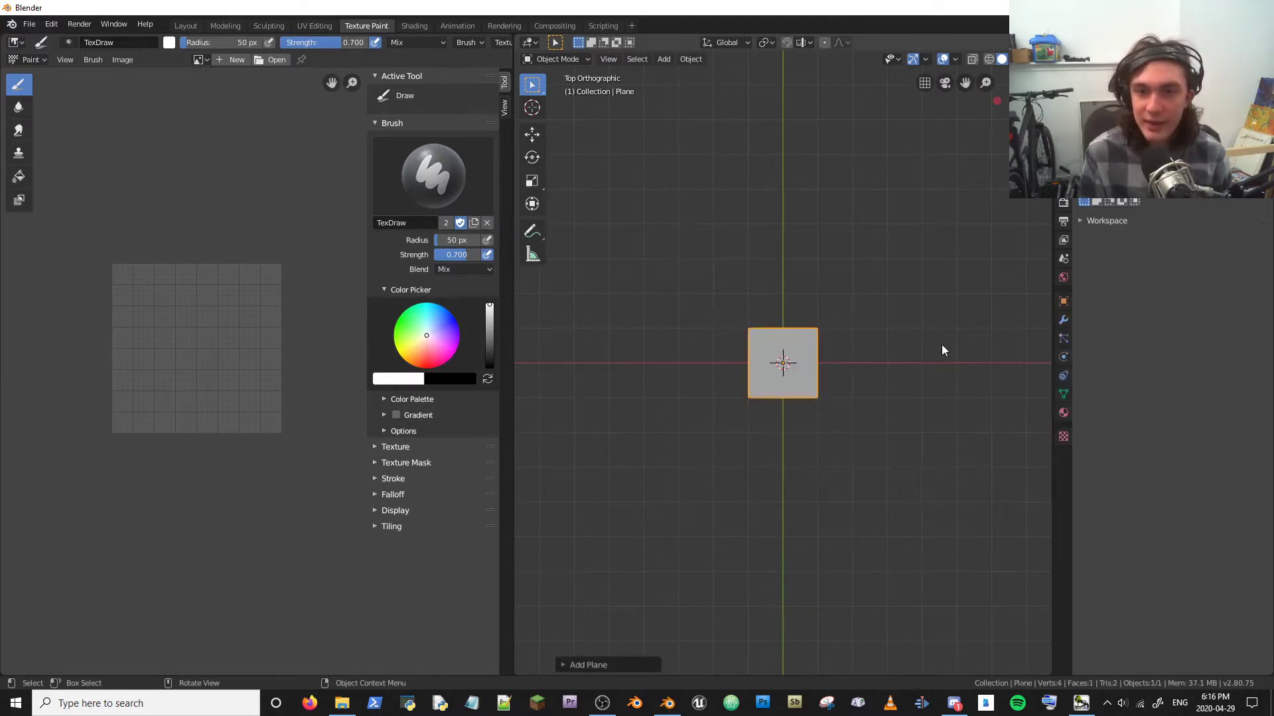
{"action": "scroll", "coordinate": [912, 364], "scroll_direction": "up", "scroll_amount": 8}
{"action": "scroll", "coordinate": [904, 372], "scroll_direction": "down", "scroll_amount": 6}
{"action": "scroll", "coordinate": [904, 372], "scroll_direction": "up", "scroll_amount": 7}
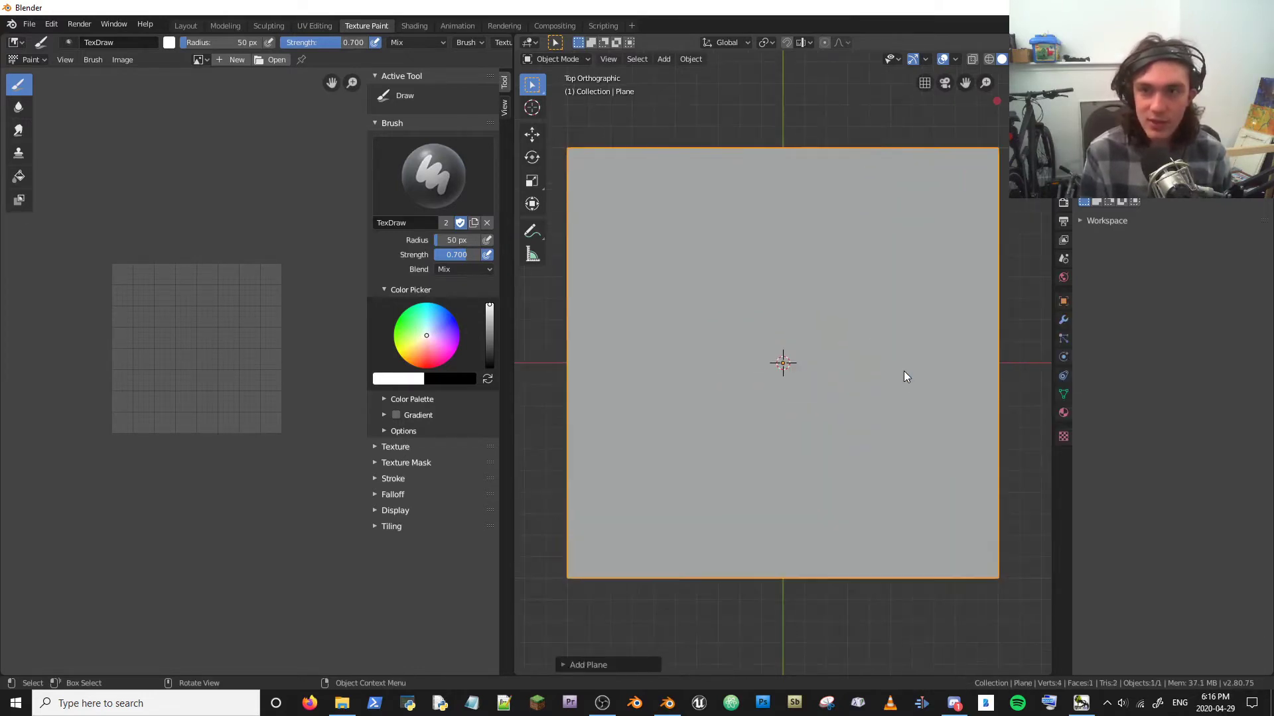
{"action": "scroll", "coordinate": [904, 375], "scroll_direction": "down", "scroll_amount": 4}
{"action": "scroll", "coordinate": [904, 377], "scroll_direction": "down", "scroll_amount": 3}
Add a camera, look through it, and fly it forward toward the plane.
{"action": "key", "text": "shift+a"}
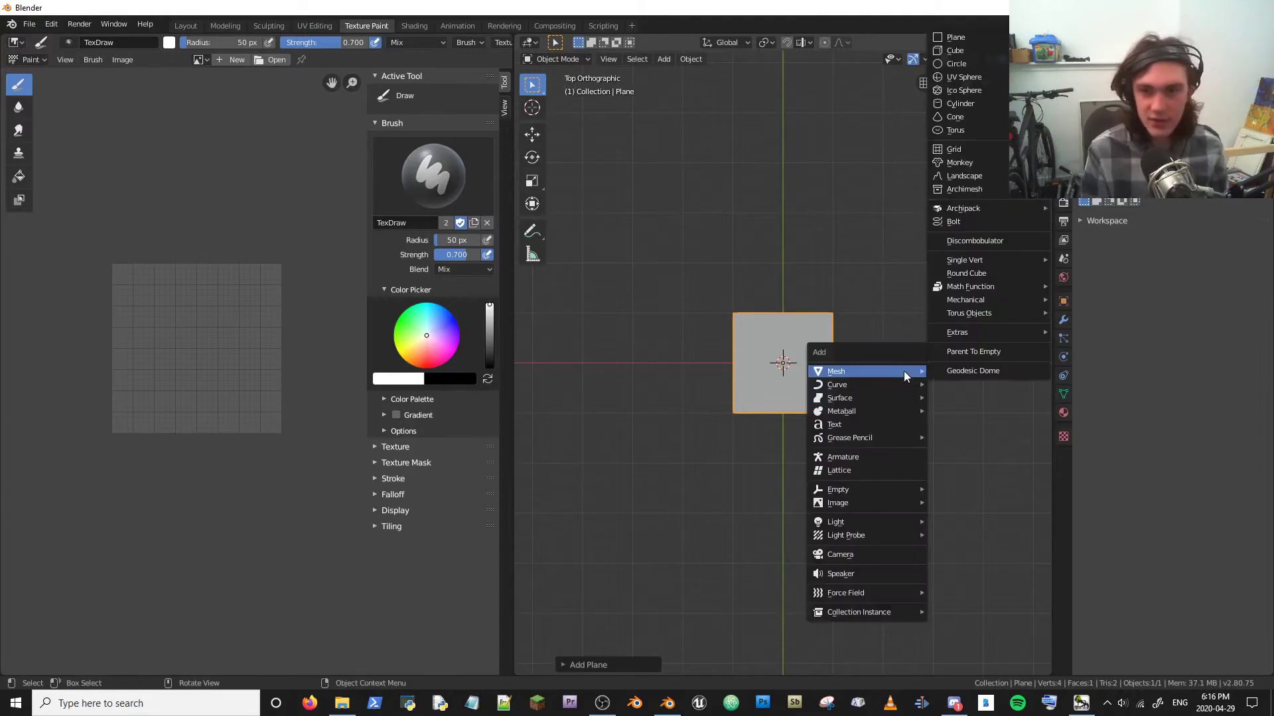
{"action": "left_click", "coordinate": [863, 554]}
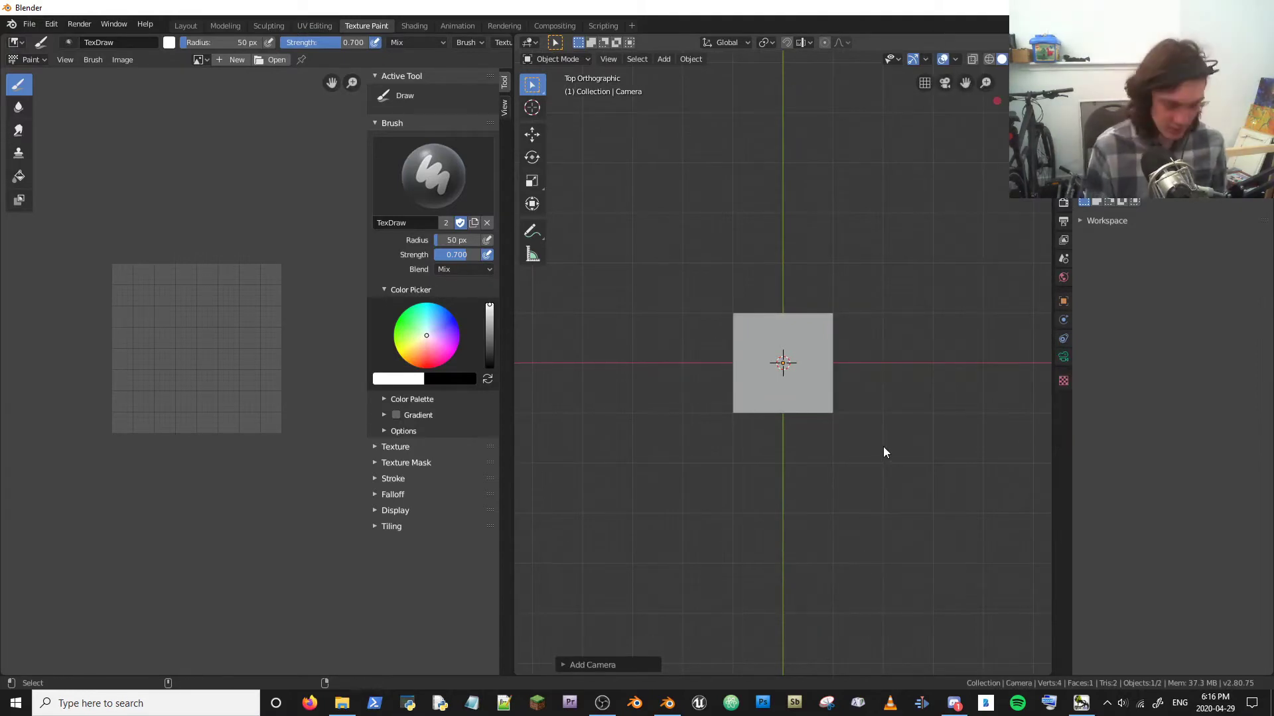
{"action": "key", "text": "KP_0"}
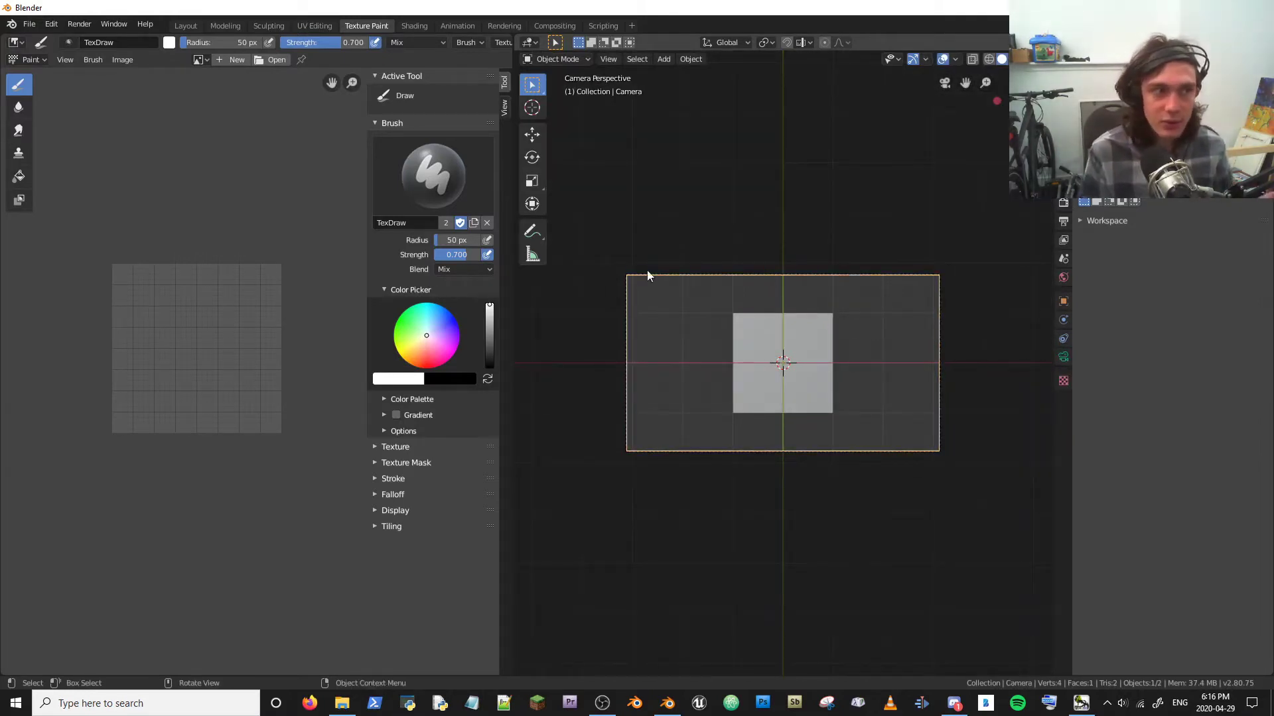
{"action": "key", "text": "shift+grave"}
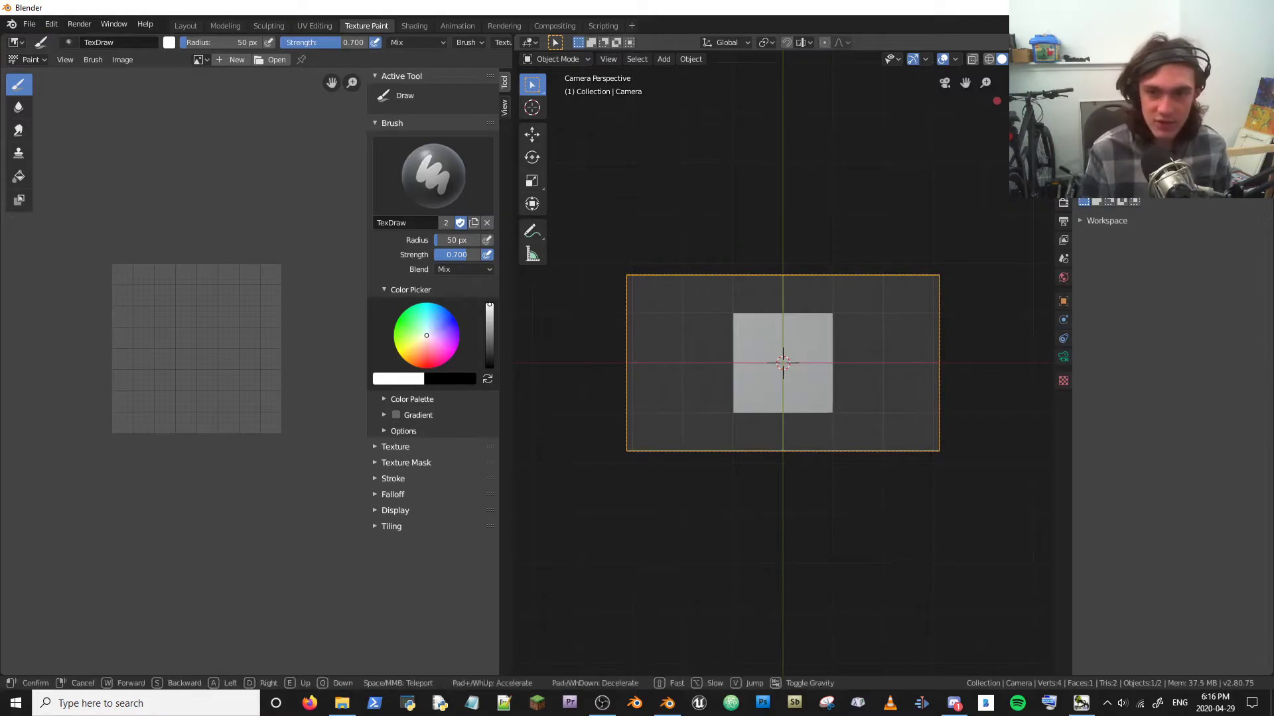
{"action": "key", "text": "w"}
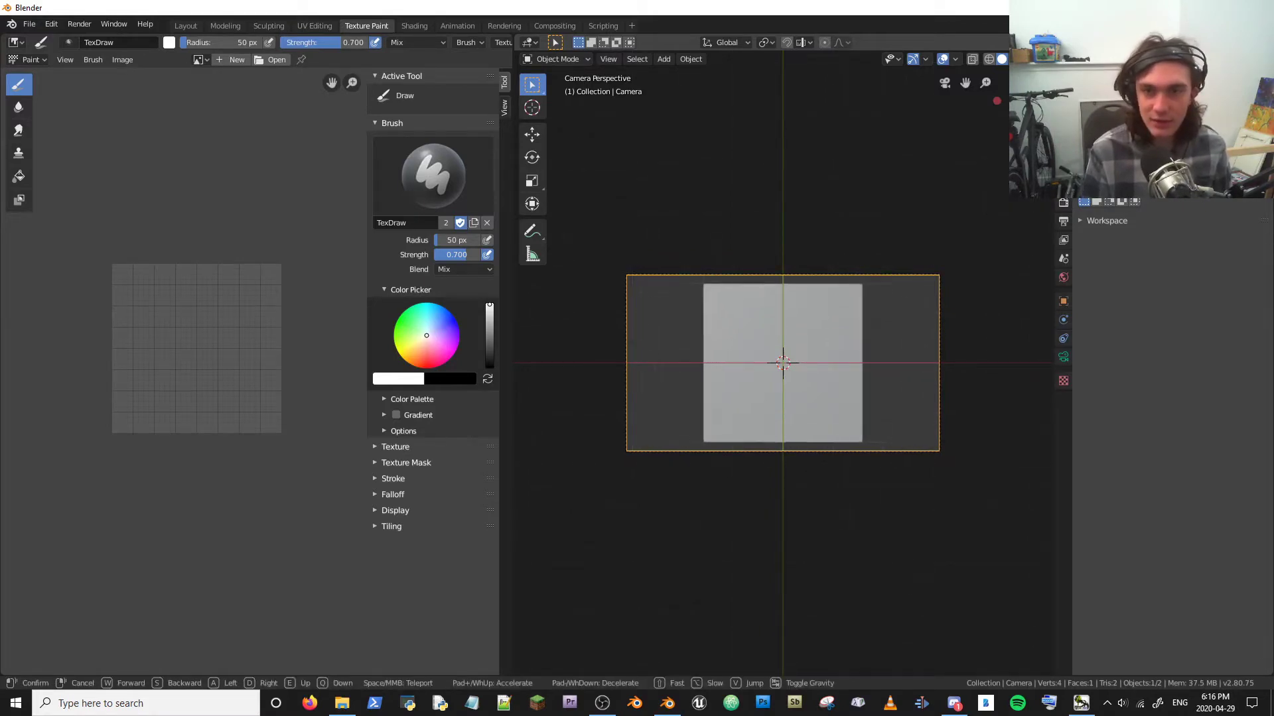
{"action": "left_click", "coordinate": [783, 364]}
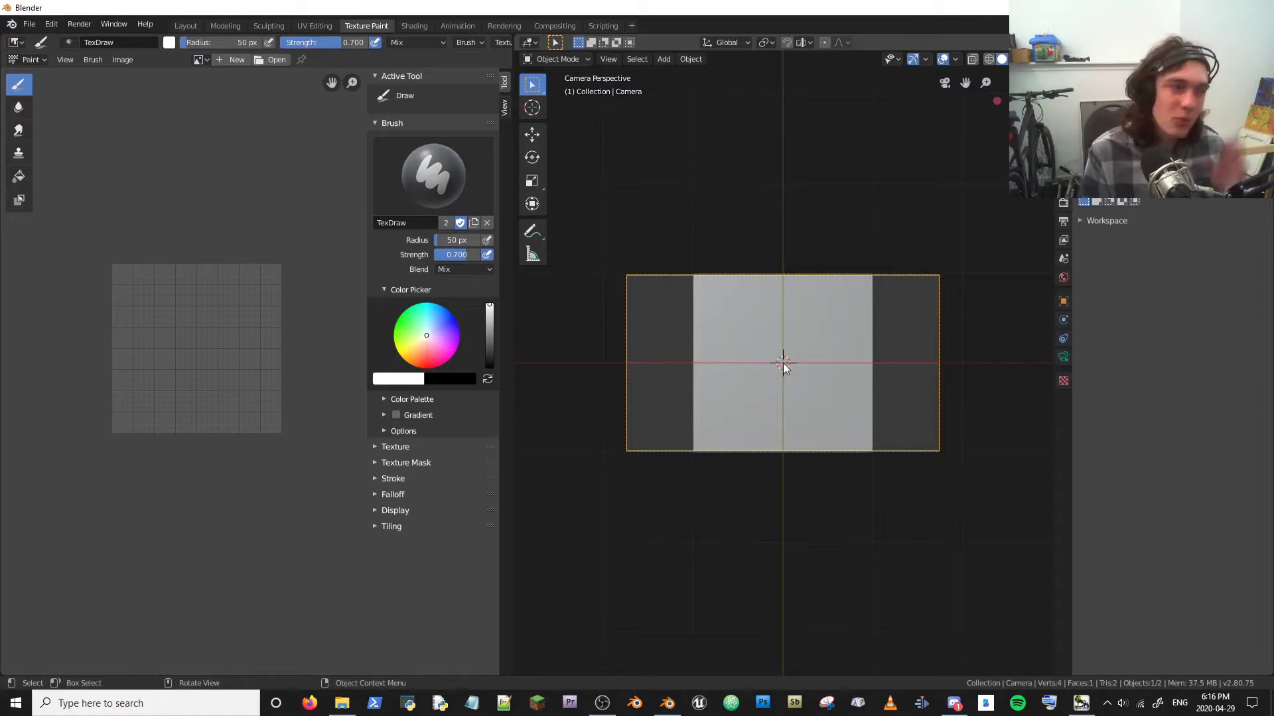
{"action": "right_click", "coordinate": [783, 341]}
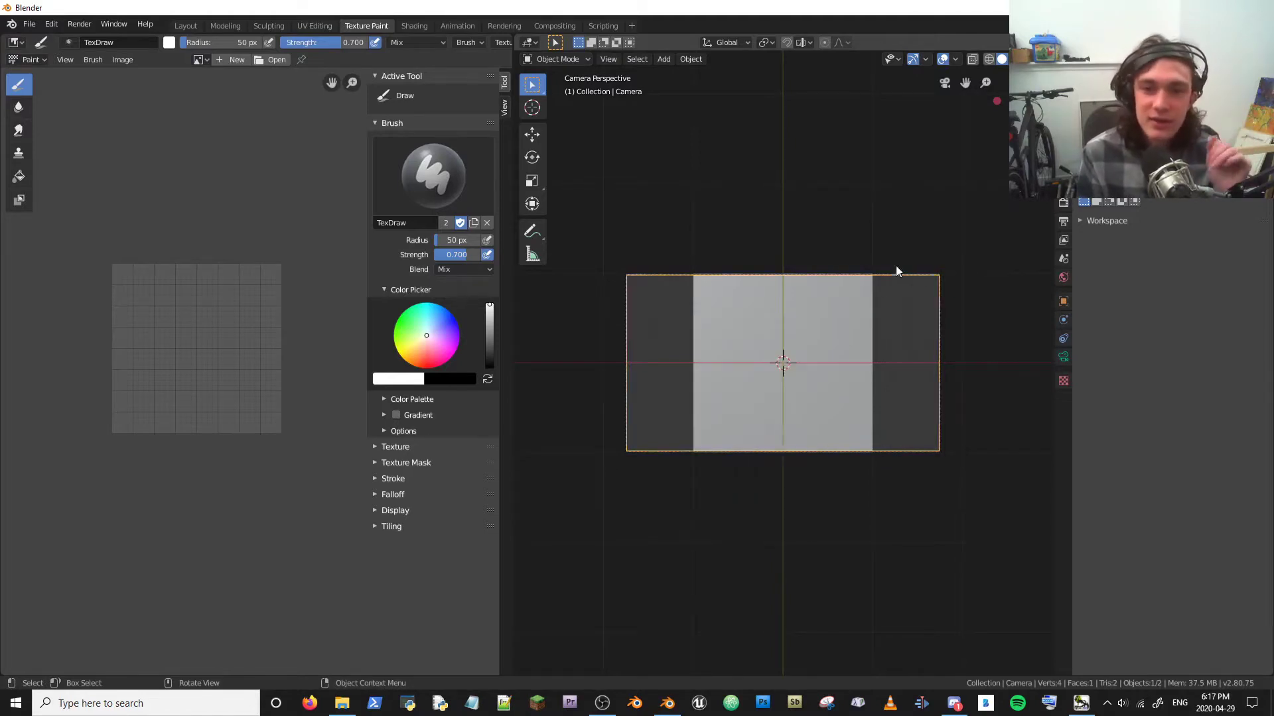
Select the plane and start a new 1024 × 1024 image with Blank generated type.
{"action": "left_click", "coordinate": [751, 385]}
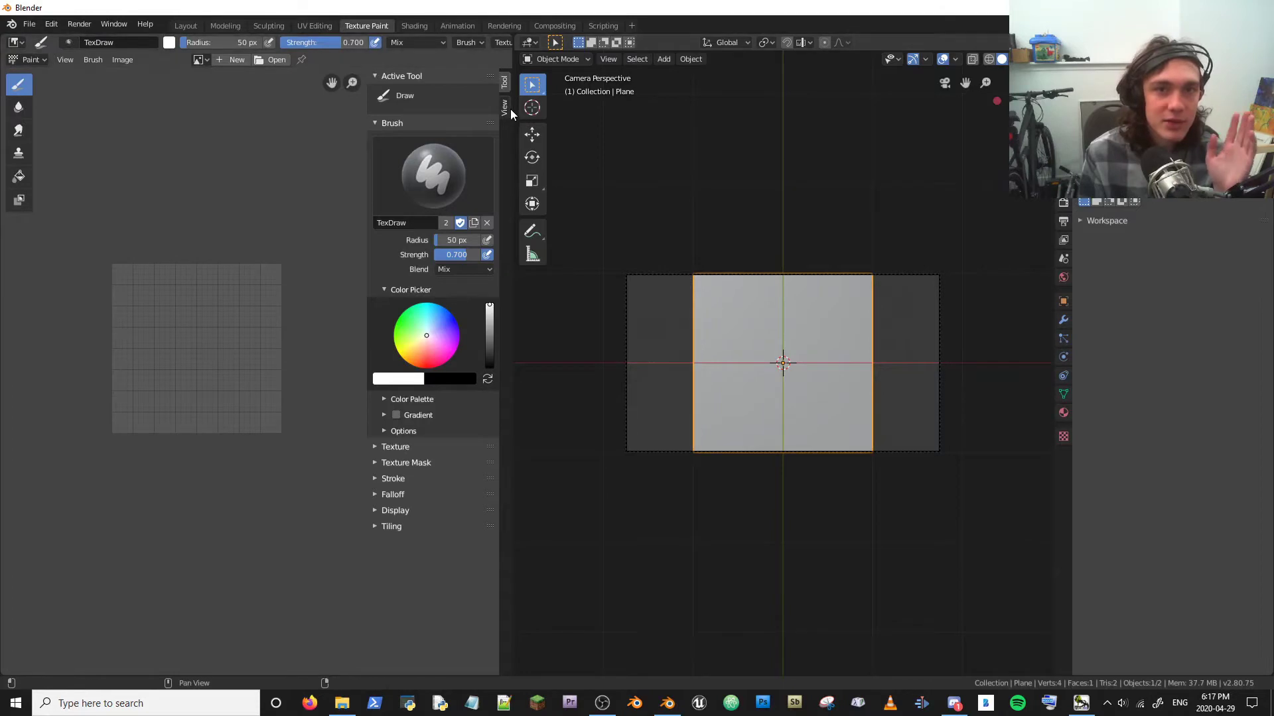
{"action": "left_click", "coordinate": [231, 59]}
{"action": "left_click", "coordinate": [261, 122]}
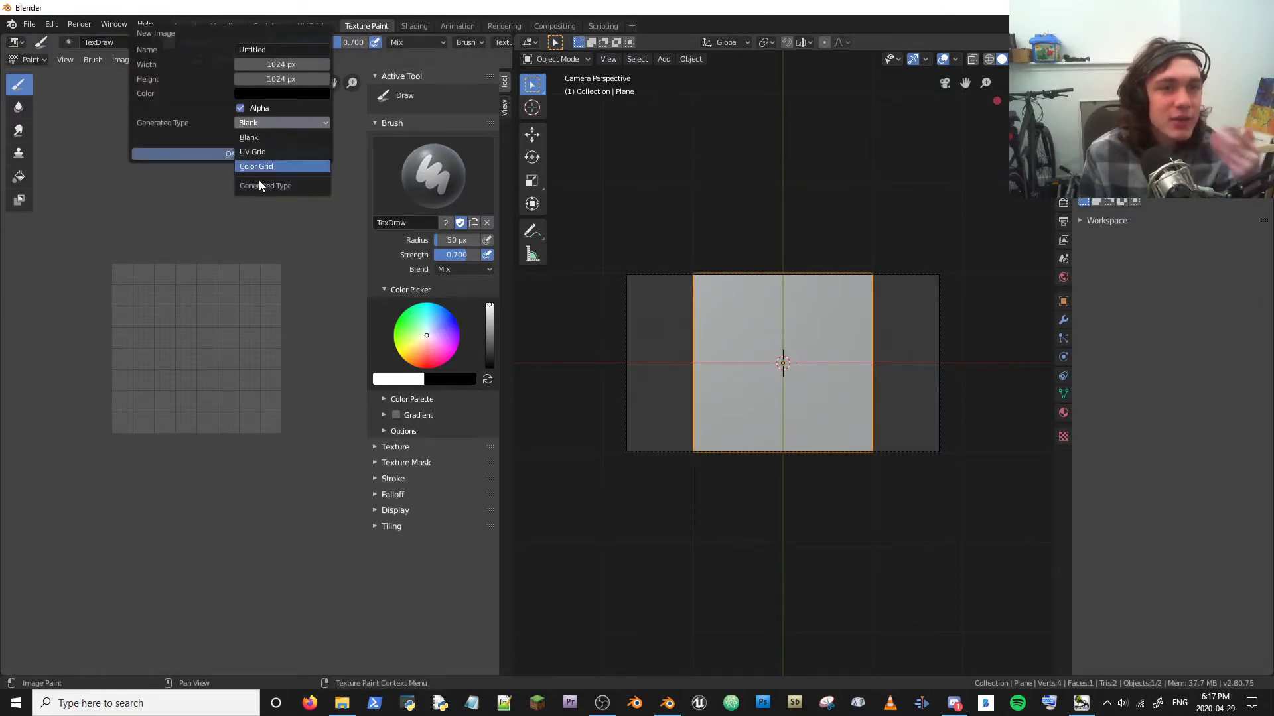
{"action": "left_click", "coordinate": [256, 138]}
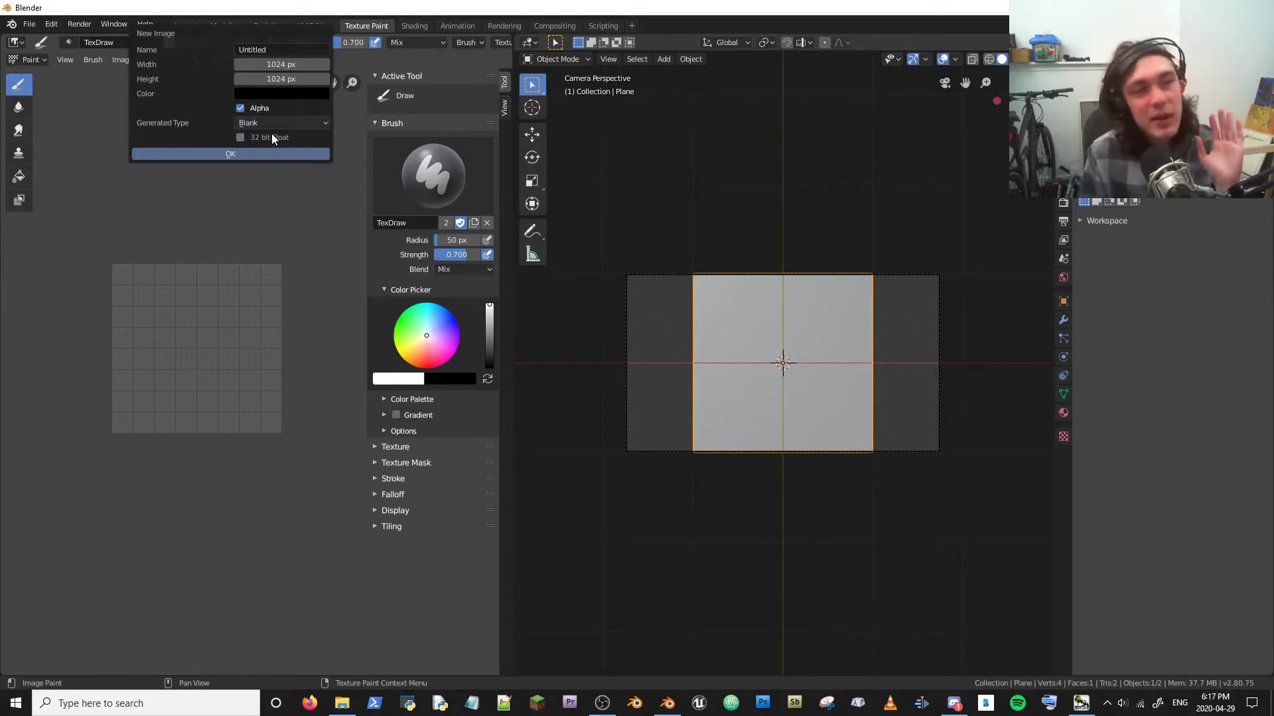
Enter an image width of 1920 and height of 1080, which become 3840 × 2160.
{"action": "left_click", "coordinate": [282, 63]}
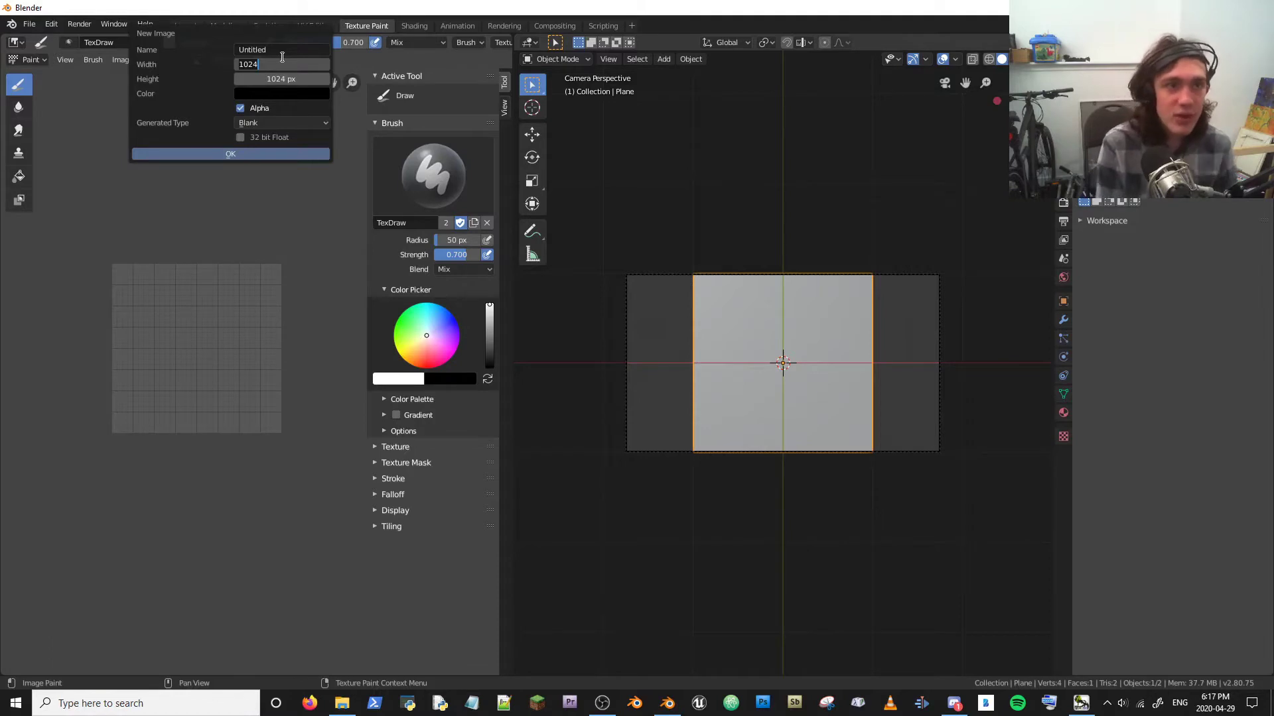
{"action": "type", "text": "198"}
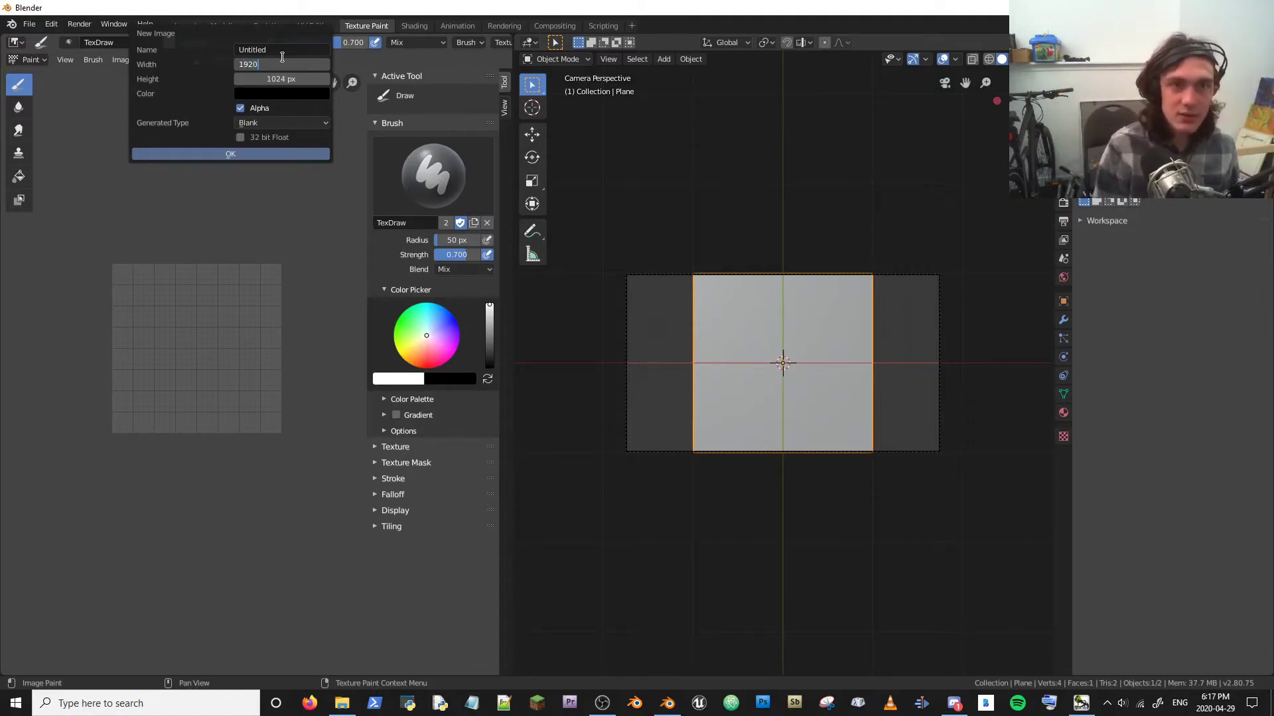
{"action": "left_click", "coordinate": [285, 76]}
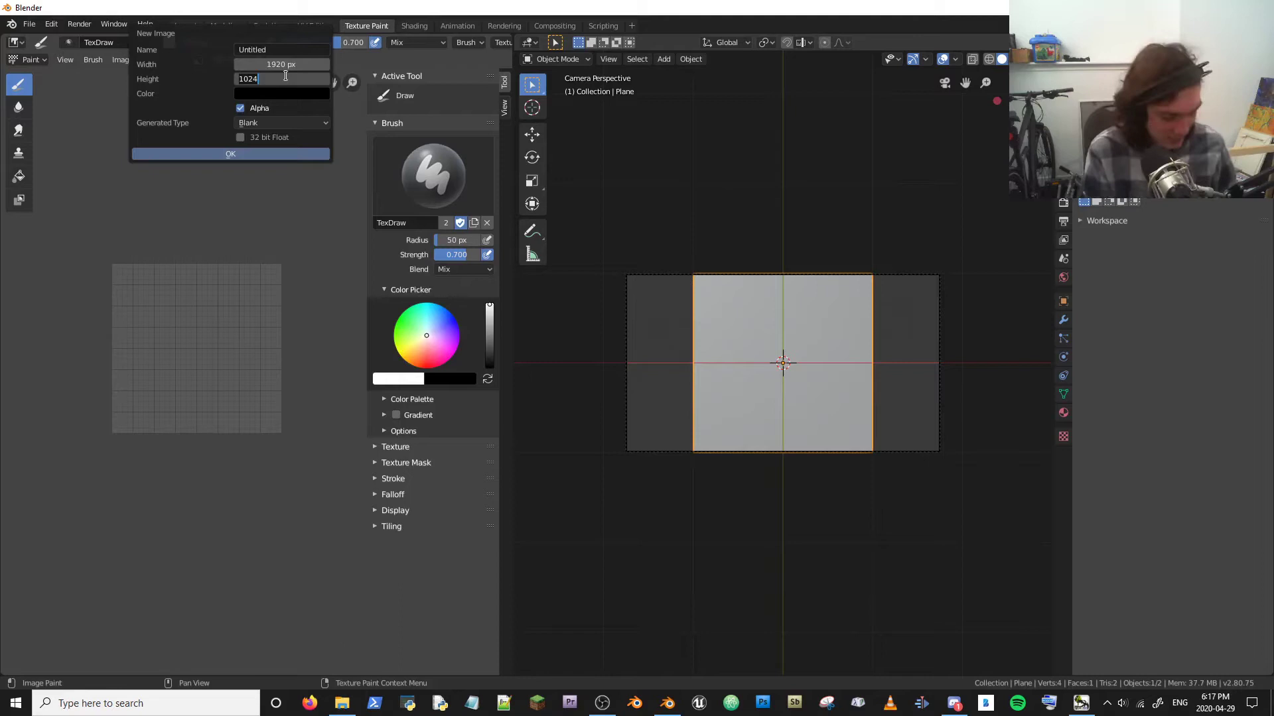
{"action": "type", "text": "10"}
{"action": "key", "text": "Return"}
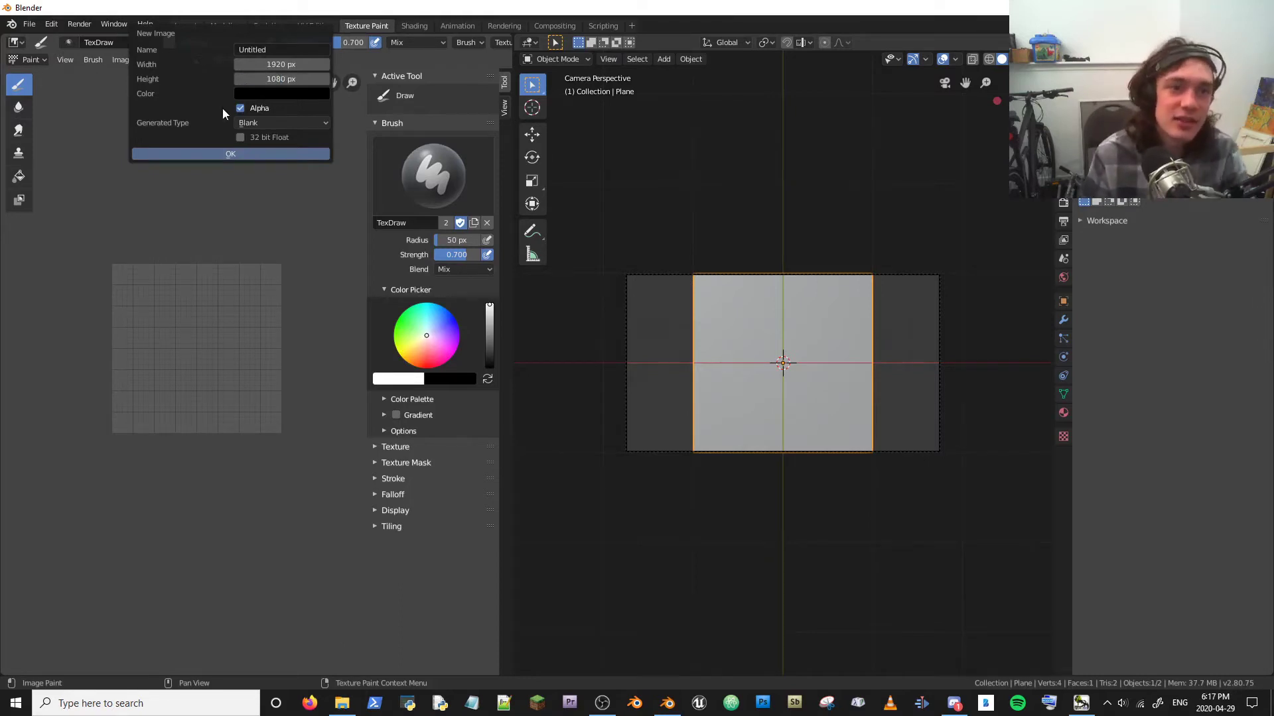
{"action": "left_click", "coordinate": [291, 64]}
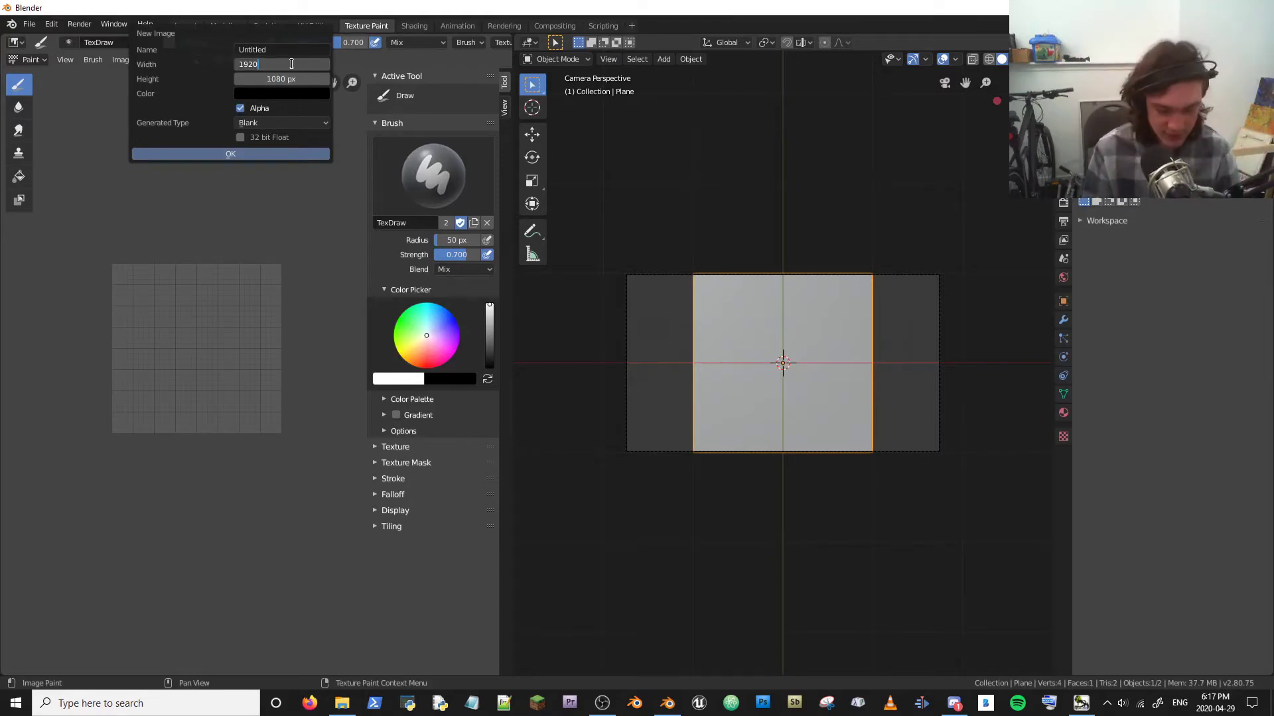
{"action": "key", "text": "Return"}
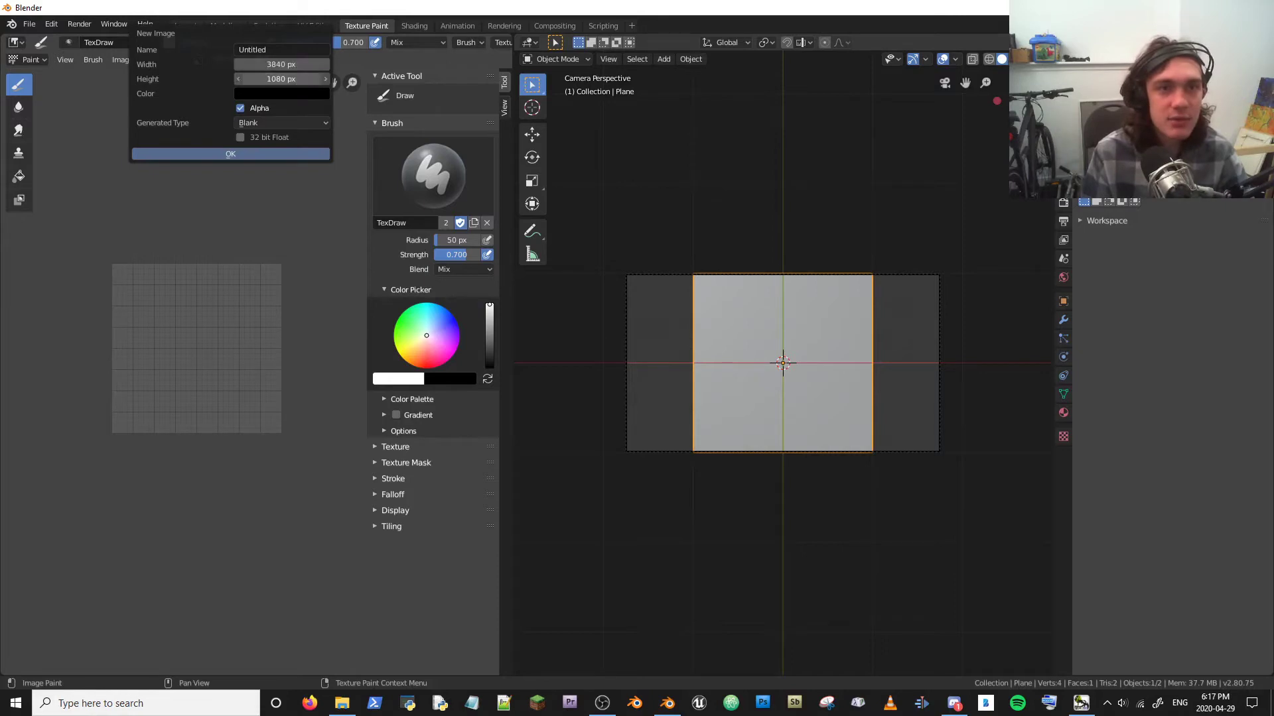
{"action": "left_click", "coordinate": [299, 80]}
{"action": "key", "text": "Return"}
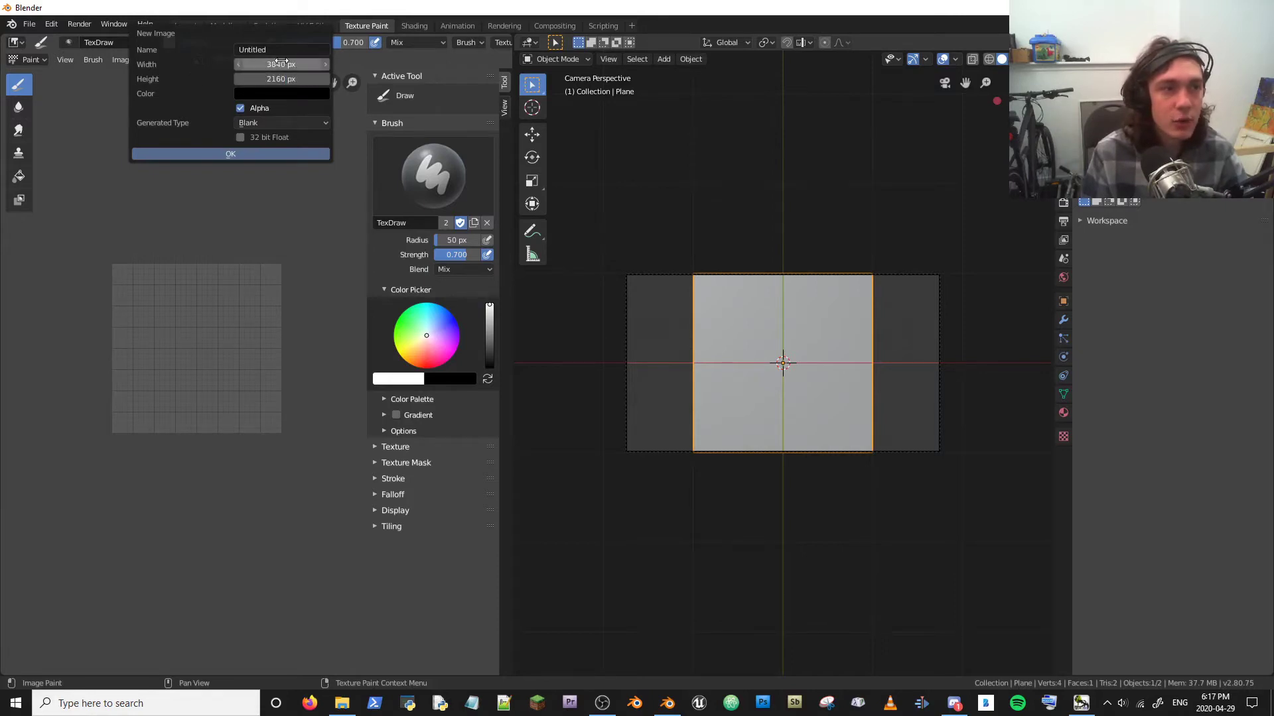
Halve width and height back to 1920 × 1080, keeping the Blank generated type.
{"action": "left_click", "coordinate": [287, 67]}
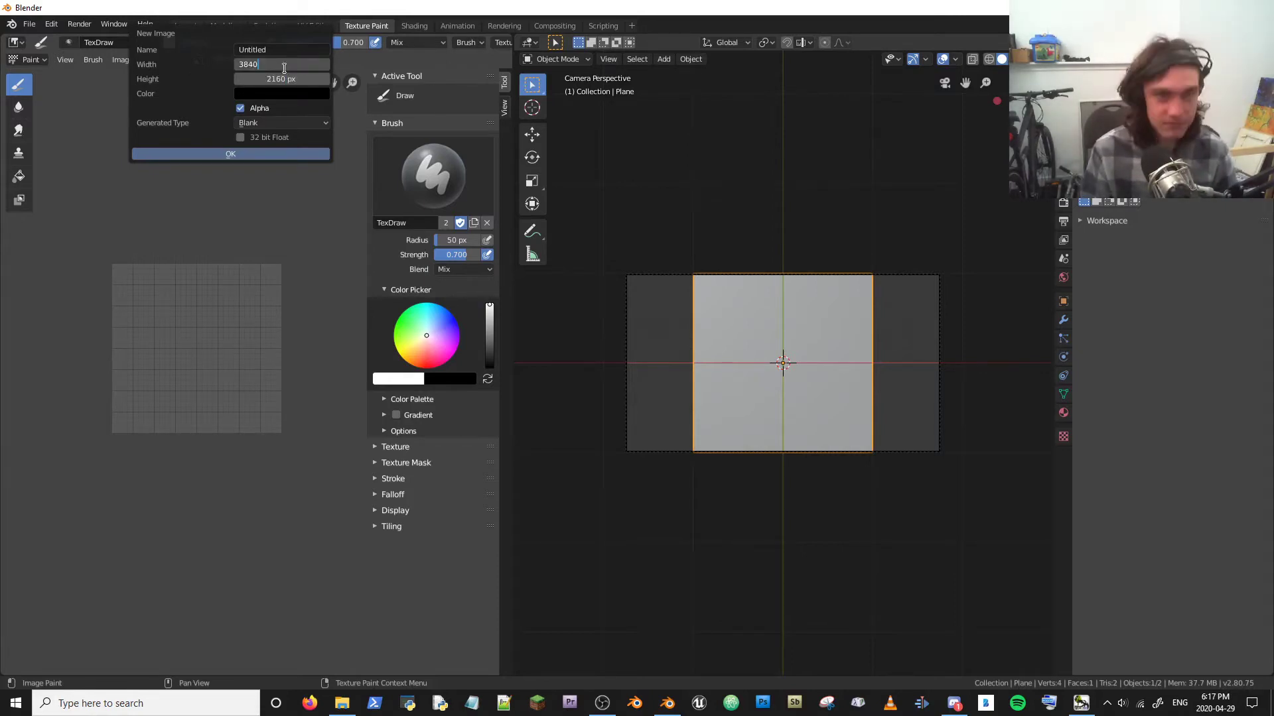
{"action": "type", "text": "/2"}
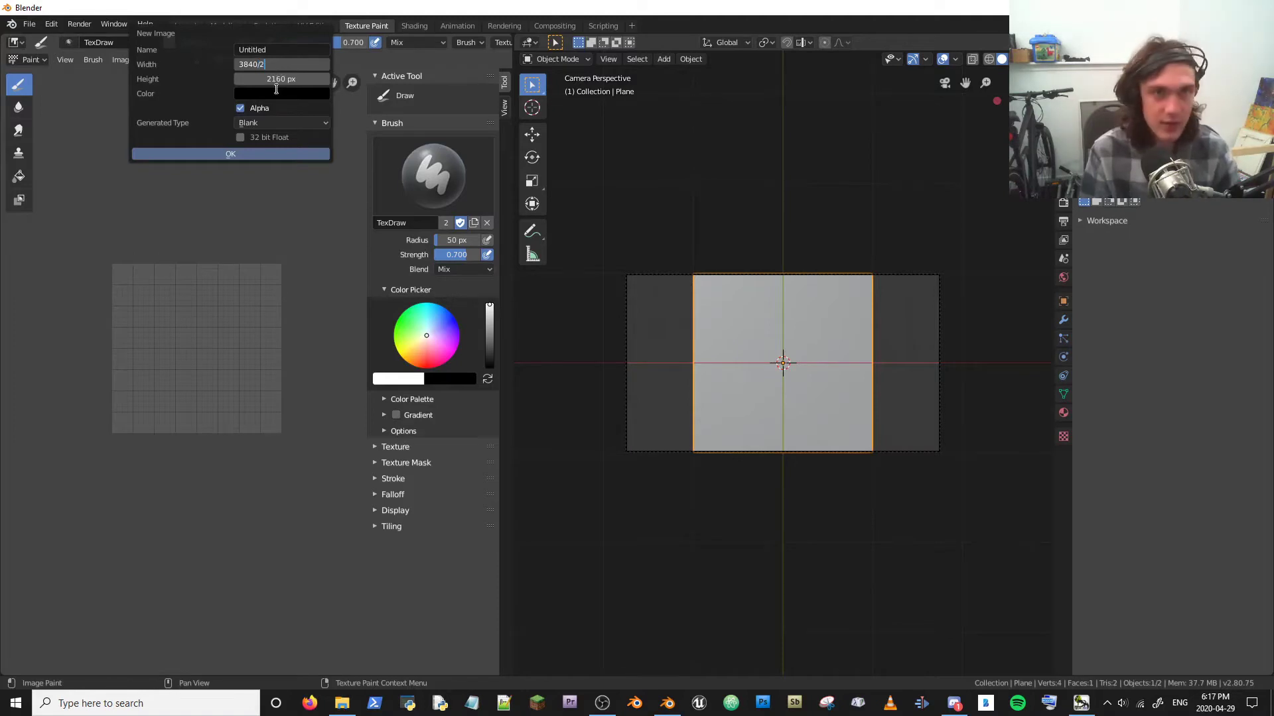
{"action": "key", "text": "Return"}
{"action": "left_click", "coordinate": [283, 77]}
{"action": "type", "text": "/2"}
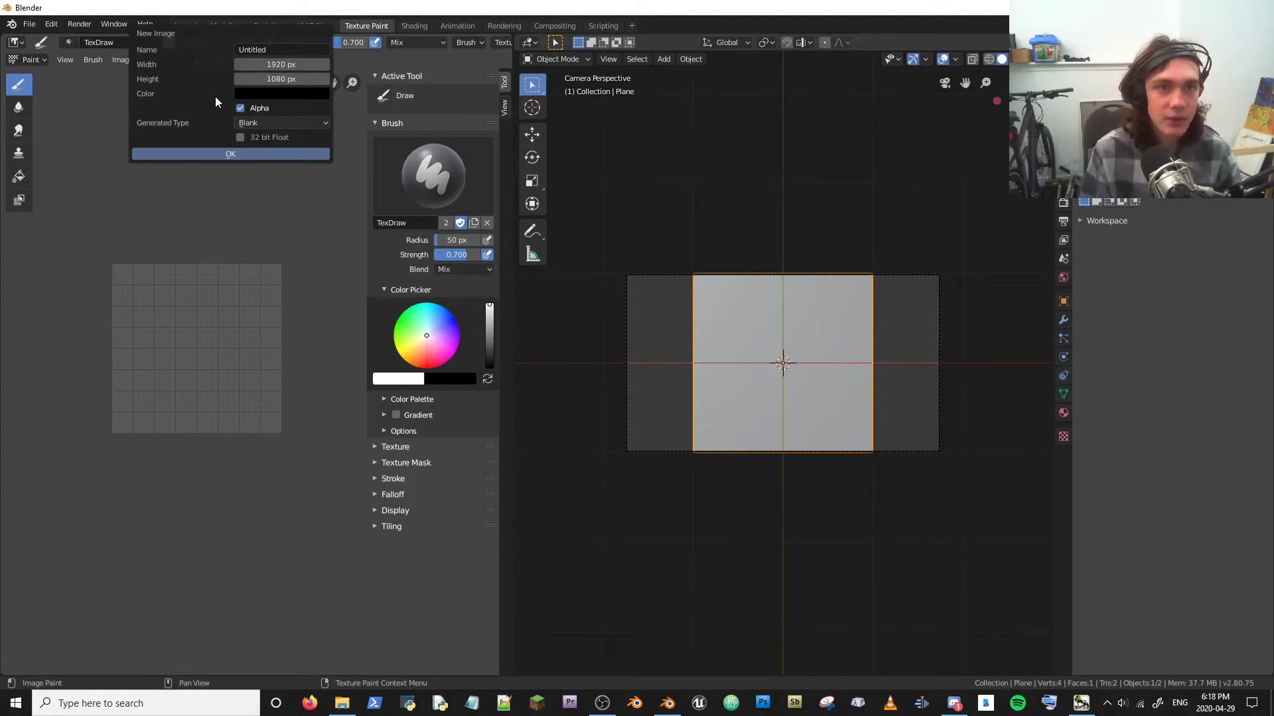
{"action": "key", "text": "Return"}
{"action": "left_click", "coordinate": [261, 93]}
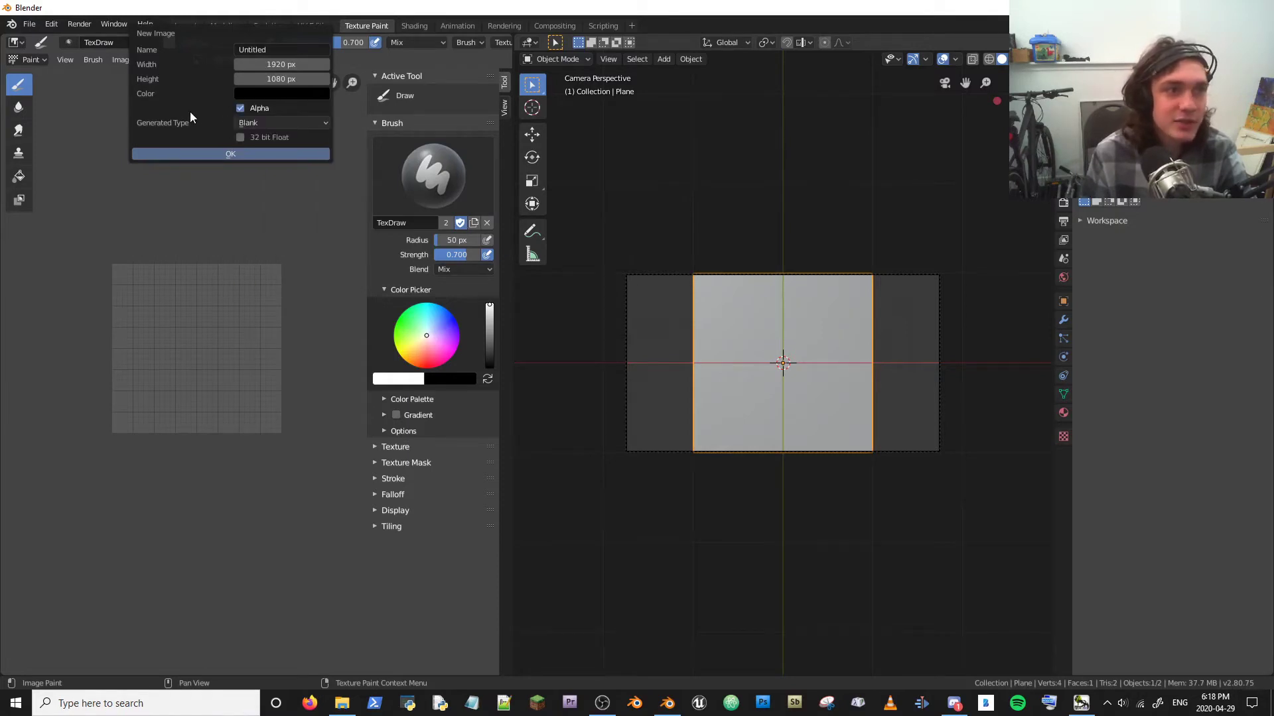
{"action": "left_click", "coordinate": [253, 125]}
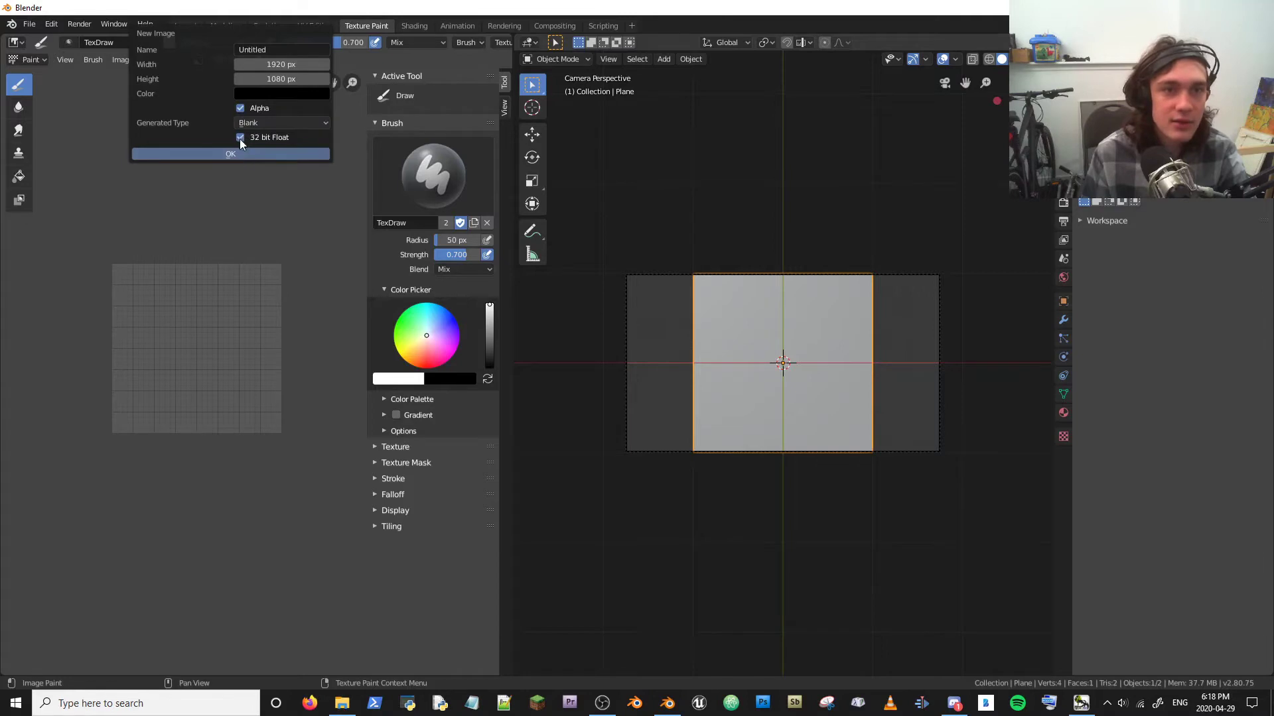
Create the blank 1920 × 1080 Untitled image.
{"action": "left_click", "coordinate": [244, 158]}
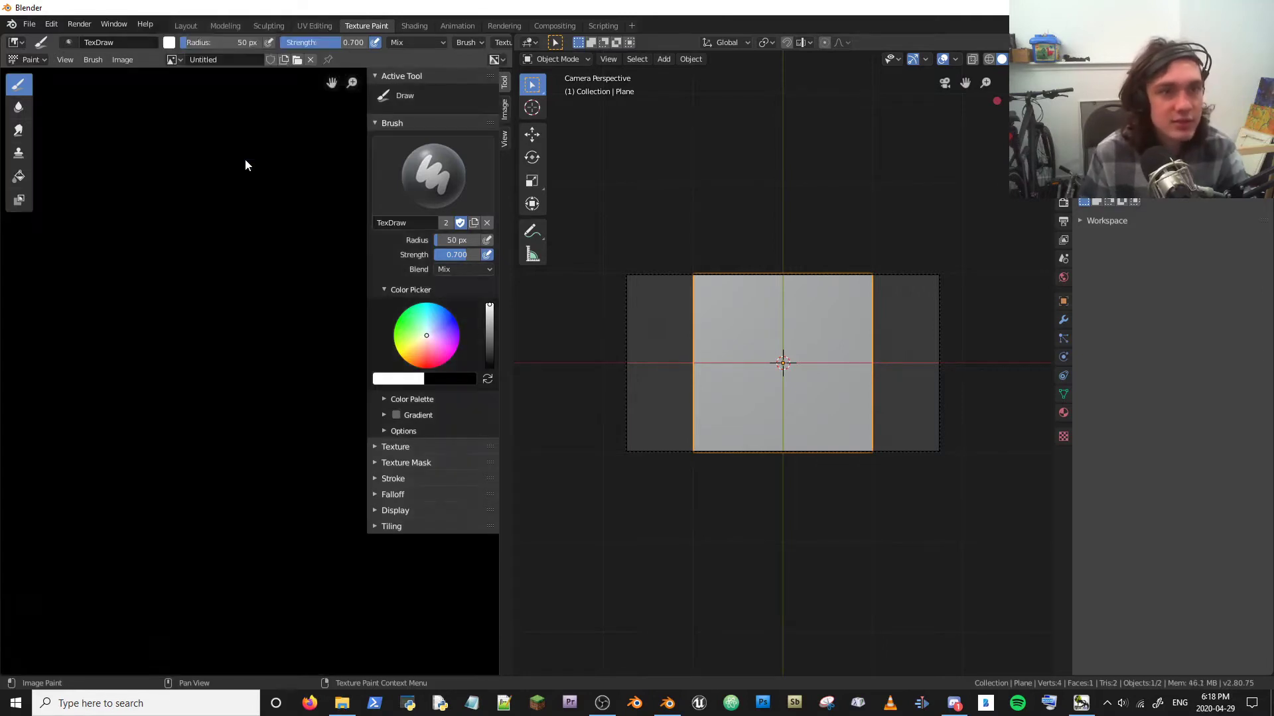
{"action": "scroll", "coordinate": [245, 159], "scroll_direction": "down", "scroll_amount": 3}
{"action": "scroll", "coordinate": [246, 228], "scroll_direction": "up", "scroll_amount": 1}
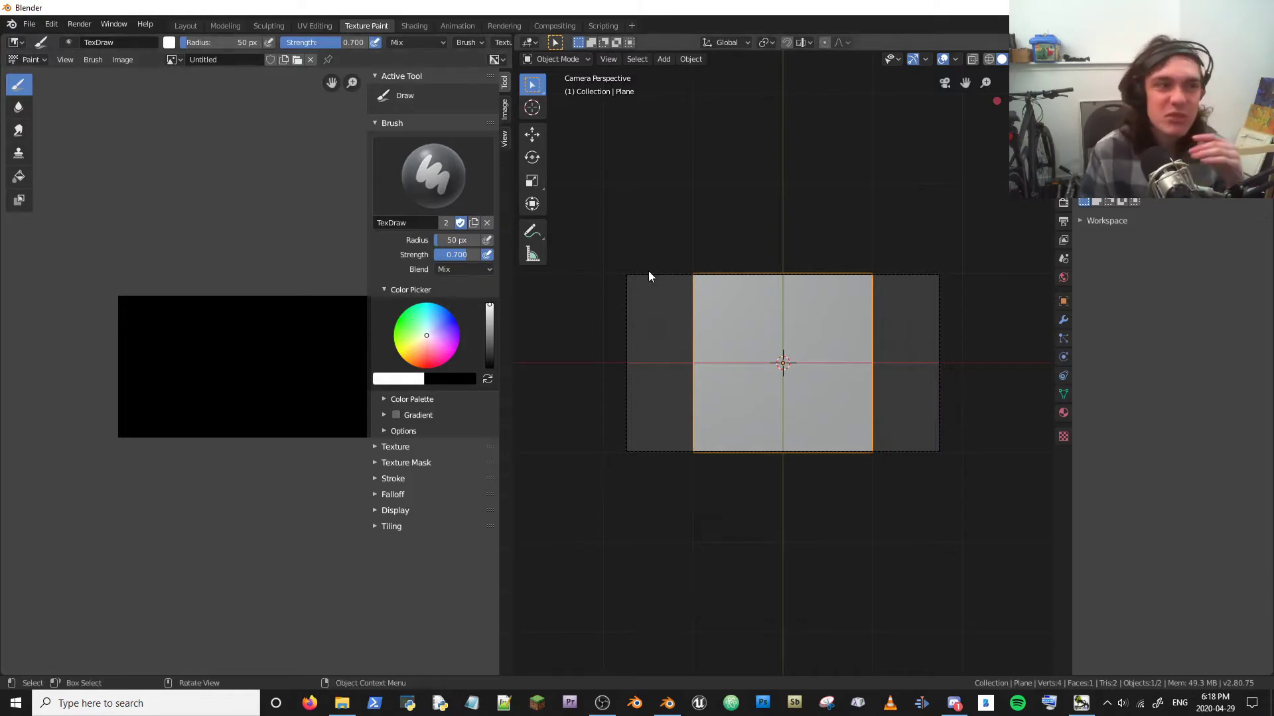
{"action": "left_click", "coordinate": [1063, 302]}
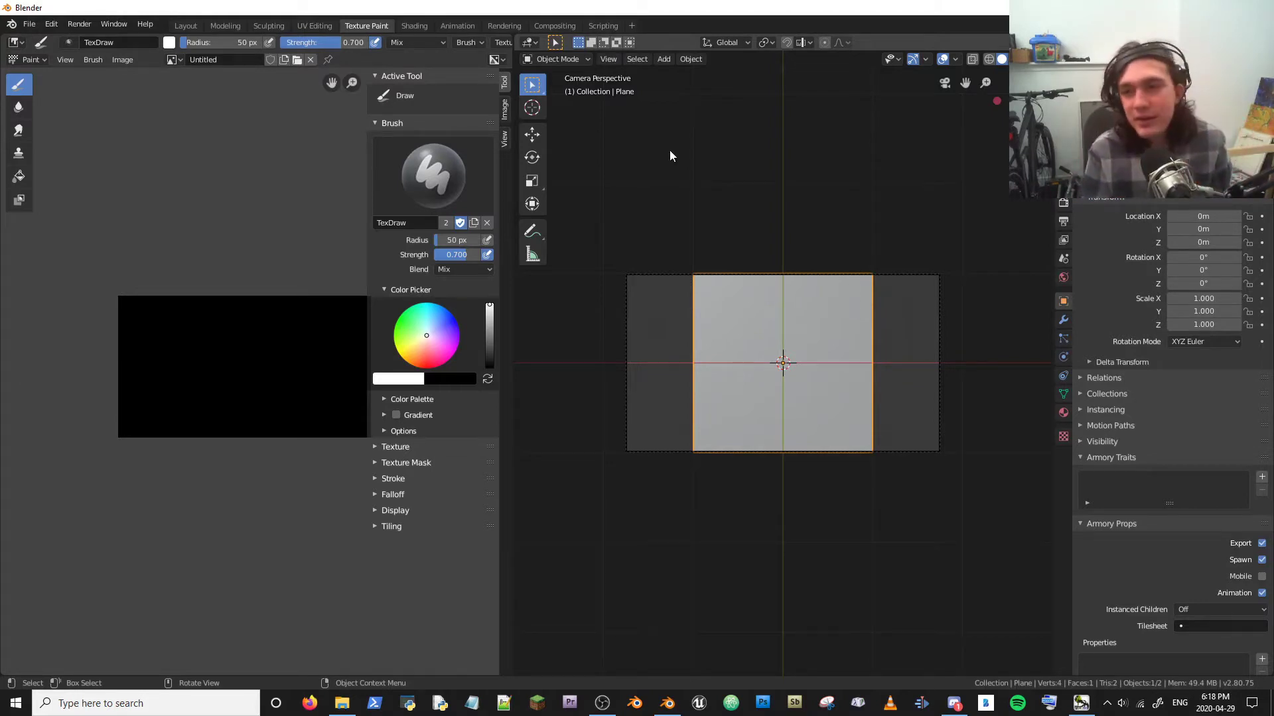
Set the render engine to Cycles.
{"action": "left_click", "coordinate": [1063, 202]}
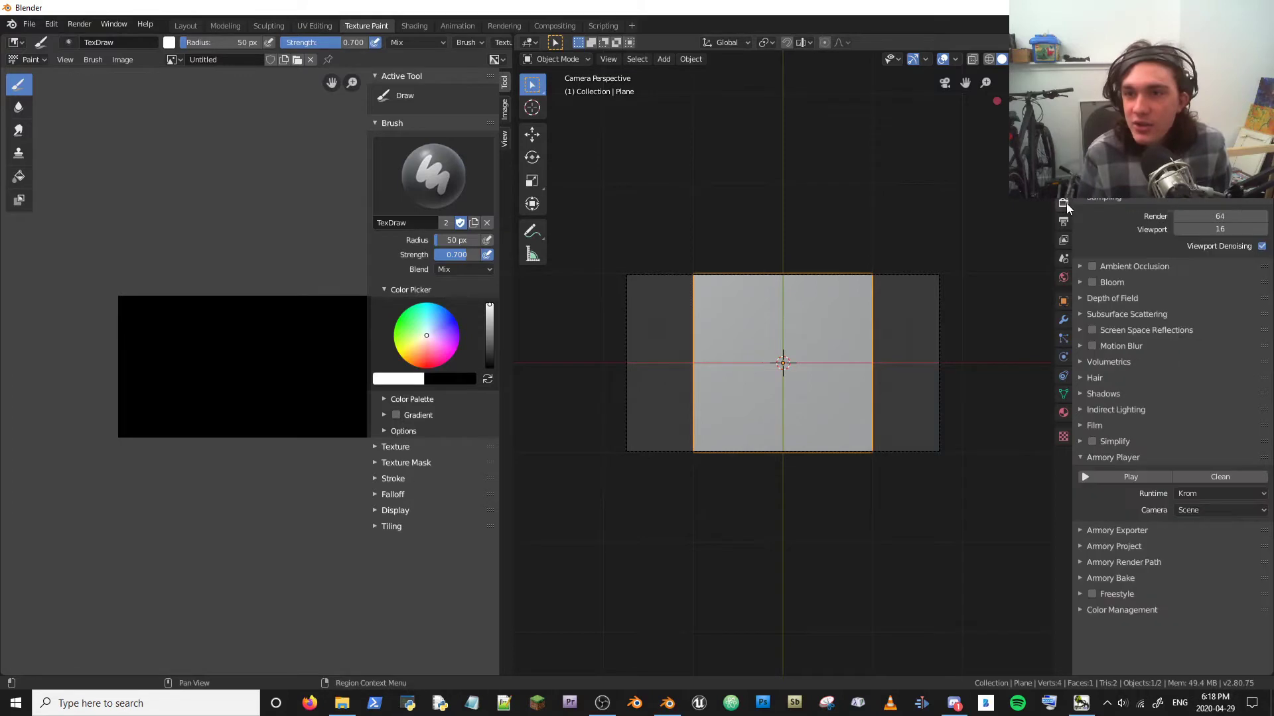
{"action": "left_click", "coordinate": [1216, 211]}
{"action": "left_click", "coordinate": [1203, 218]}
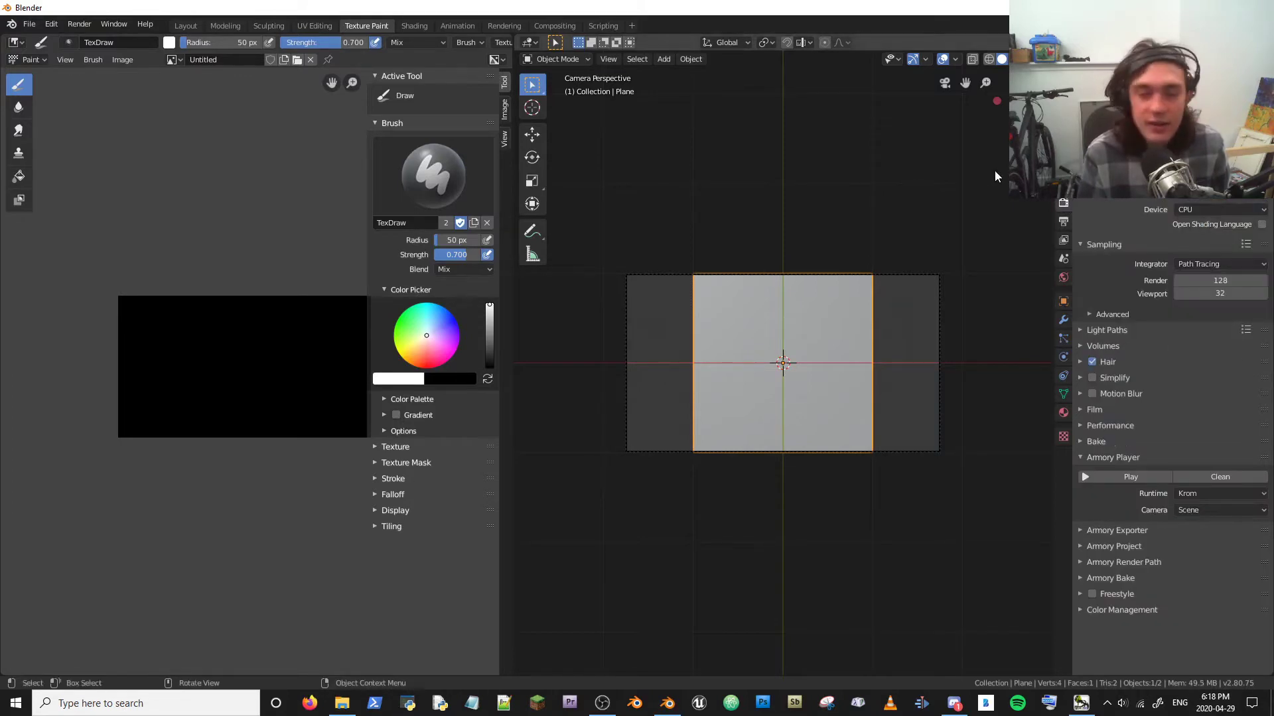
{"action": "left_click", "coordinate": [1213, 212]}
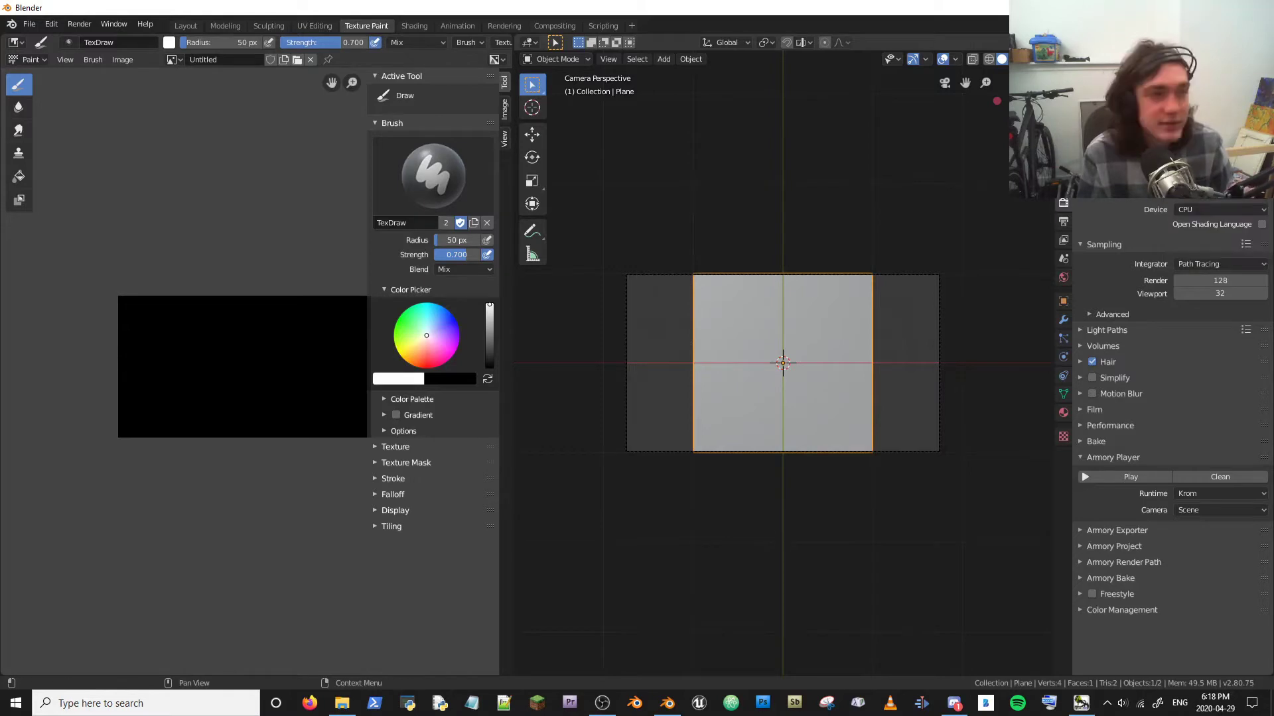
{"action": "left_click", "coordinate": [1214, 214]}
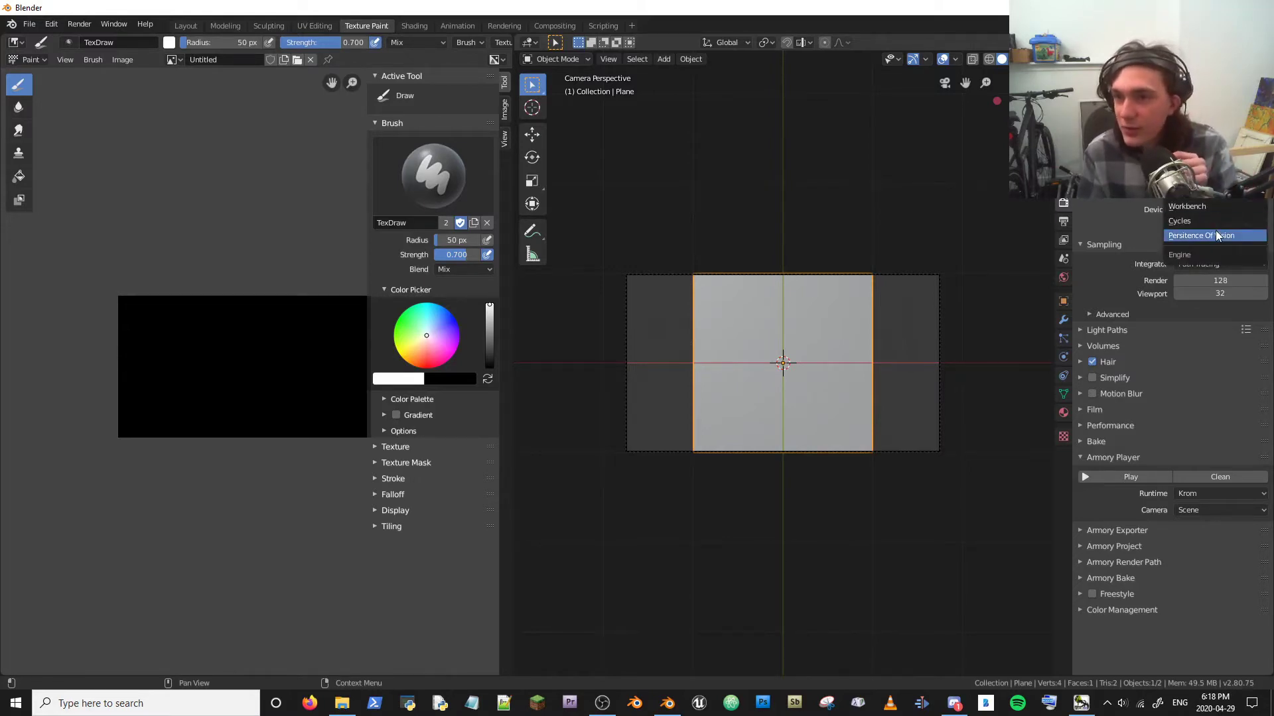
{"action": "left_click", "coordinate": [1218, 235]}
{"action": "left_click", "coordinate": [1210, 213]}
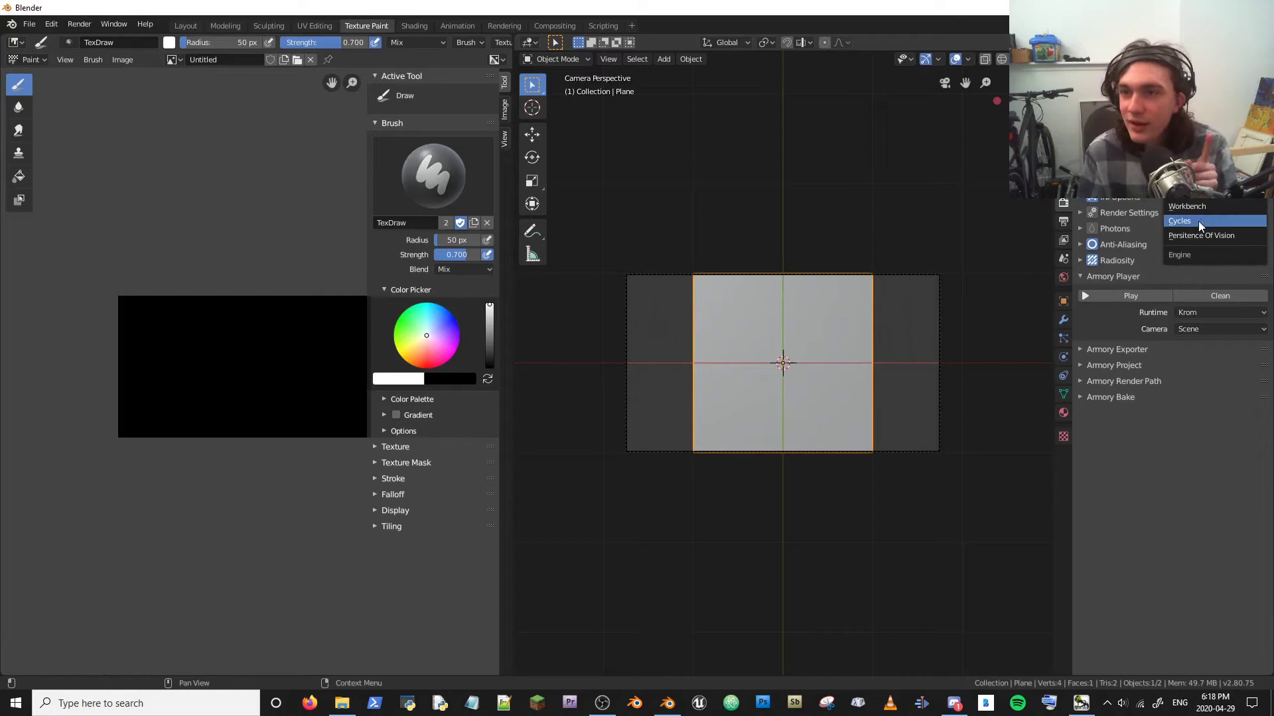
{"action": "left_click", "coordinate": [1198, 221]}
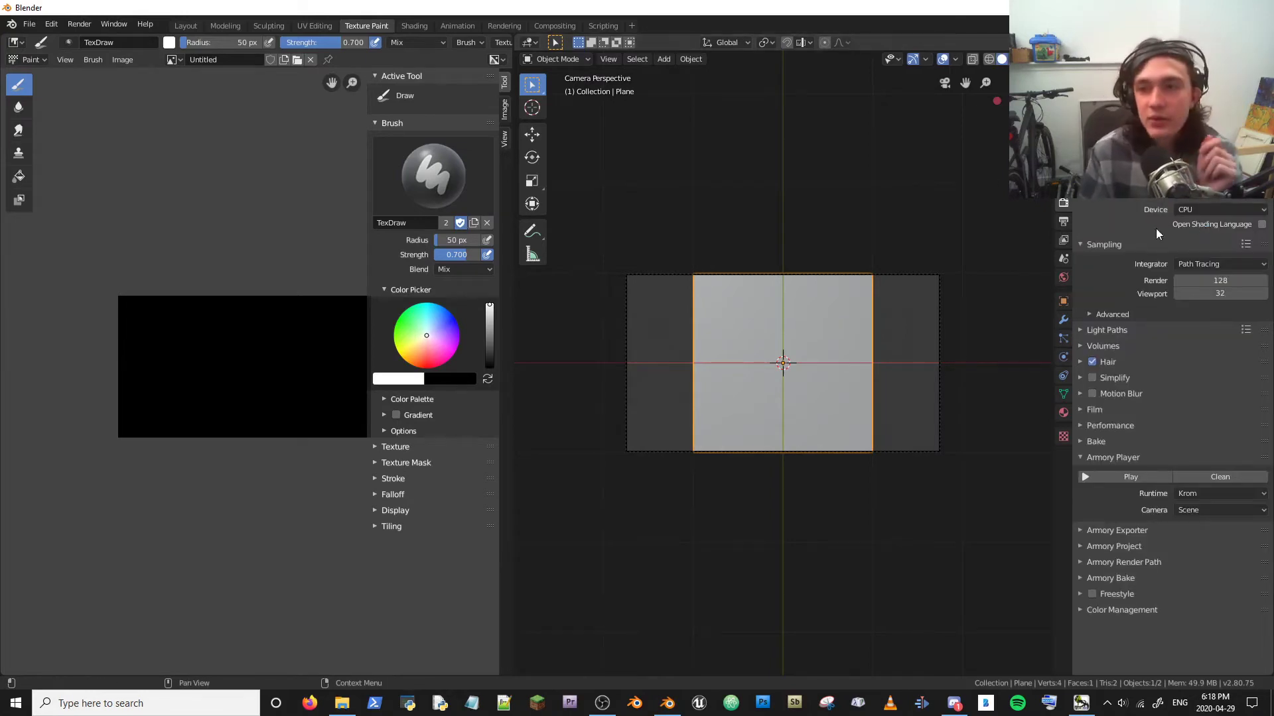
Set the render device to GPU Compute and show the Output properties.
{"action": "left_click", "coordinate": [1201, 209]}
{"action": "left_click", "coordinate": [1192, 244]}
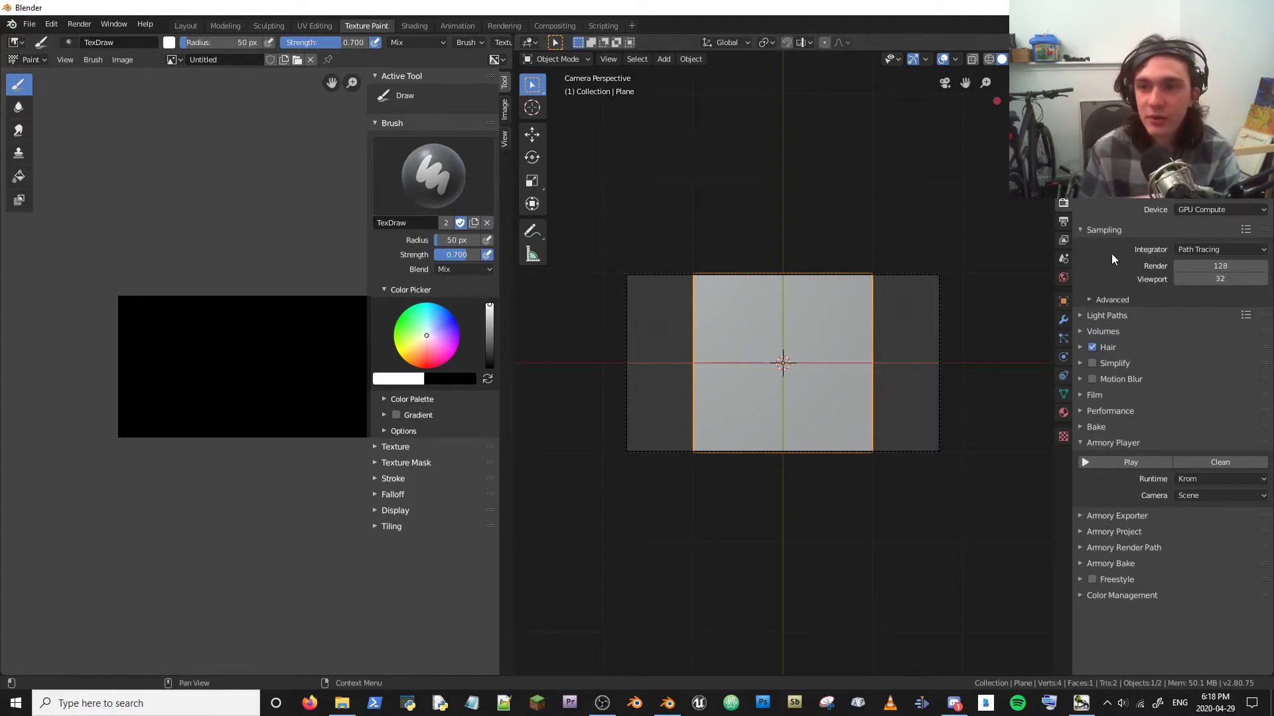
{"action": "left_click", "coordinate": [1063, 240]}
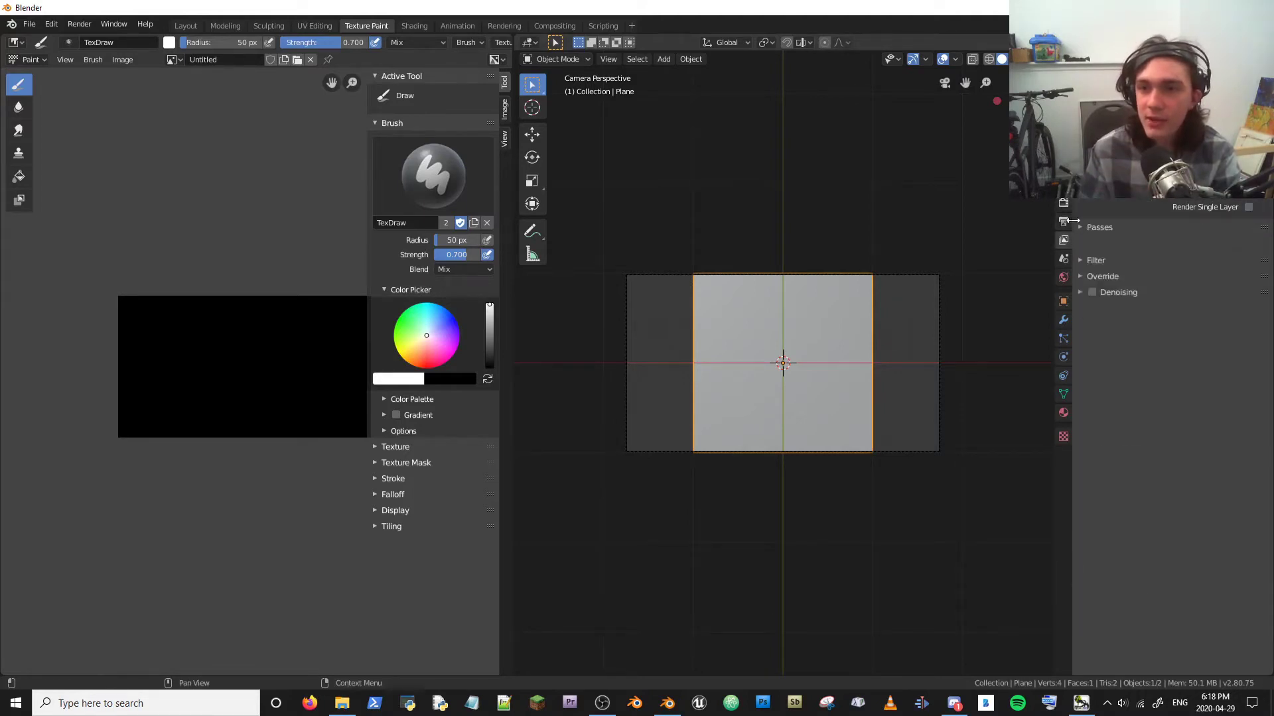
{"action": "left_click", "coordinate": [1063, 222]}
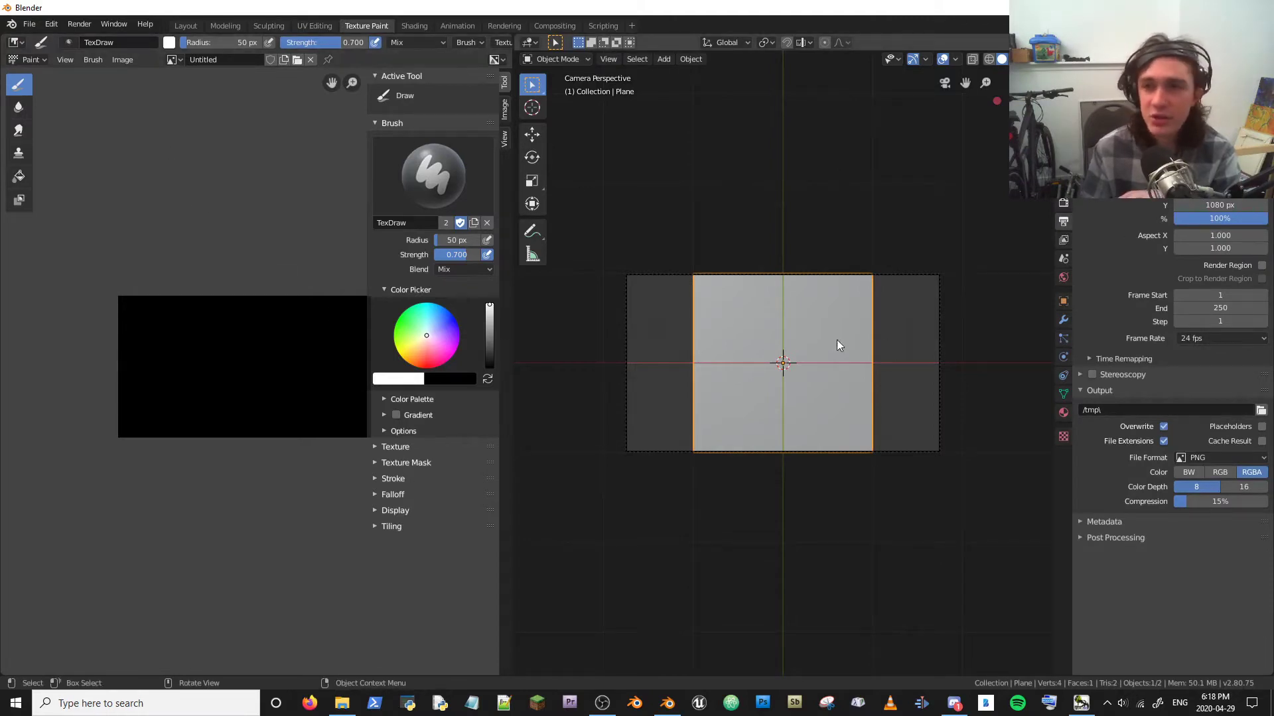
Scale the plane to 1.920 on X and 1.080 on Y.
{"action": "left_click", "coordinate": [1063, 300]}
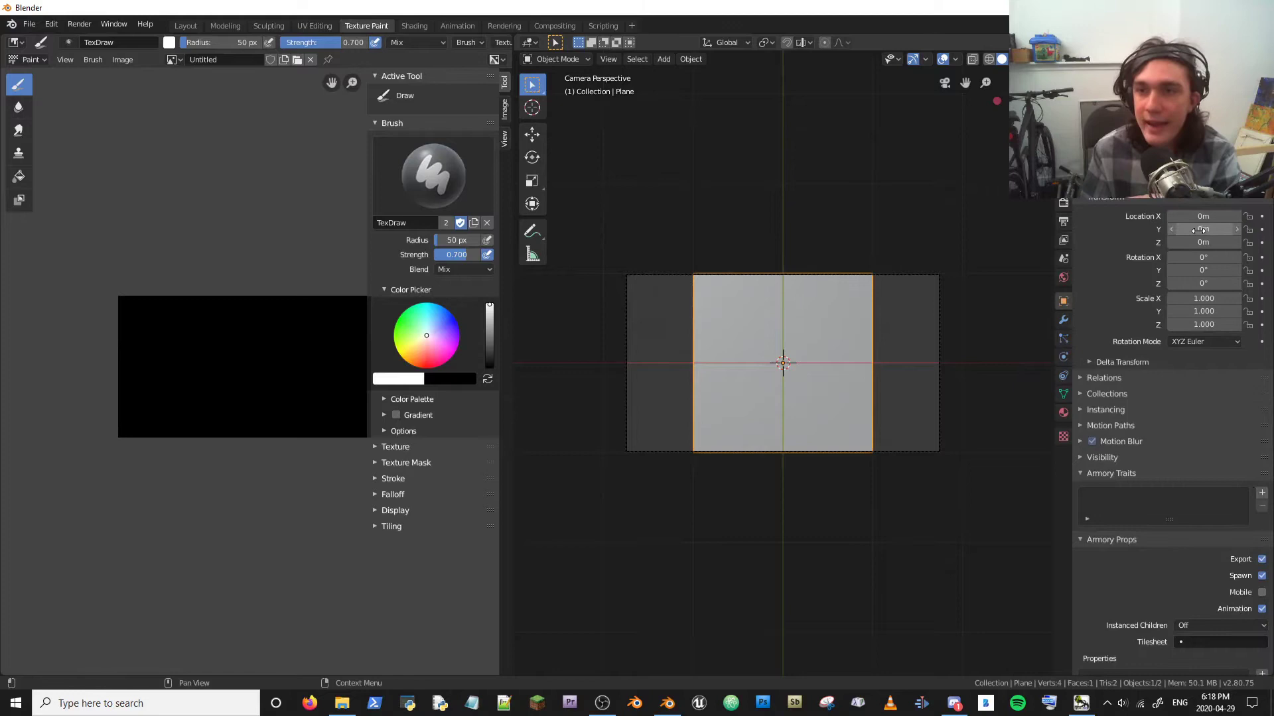
{"action": "double_click", "coordinate": [1194, 298]}
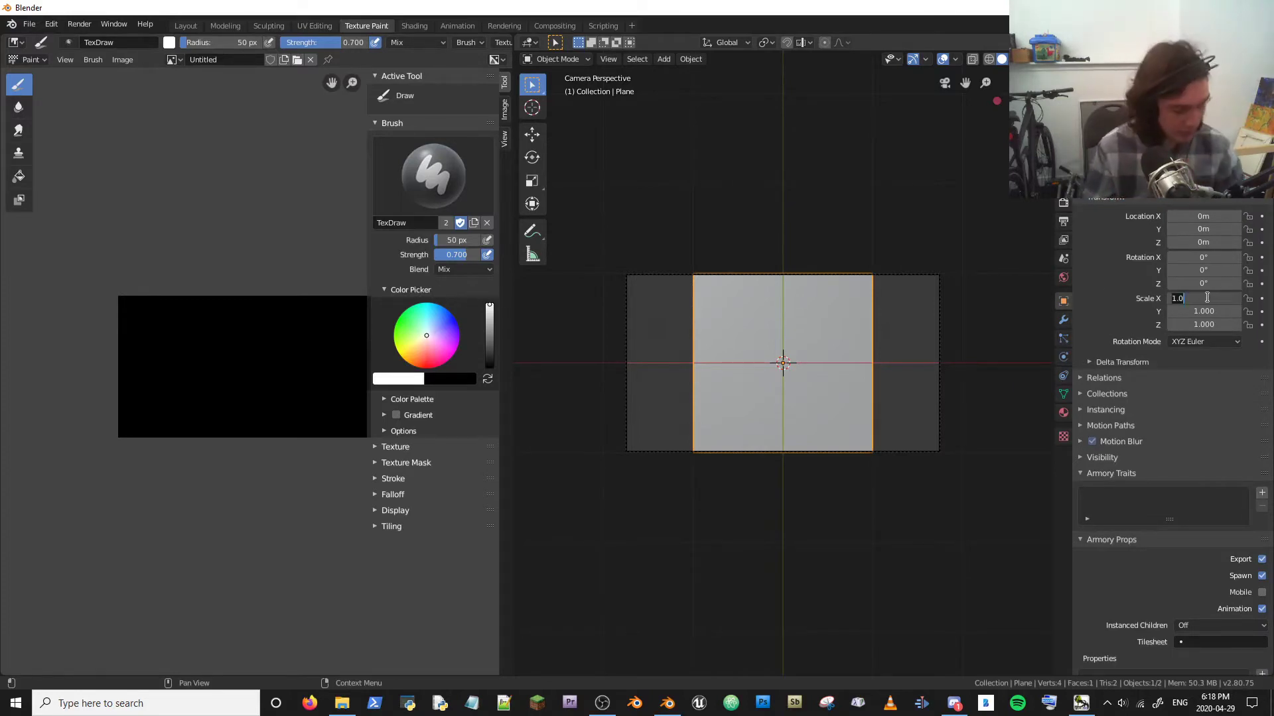
{"action": "type", "text": "1.920"}
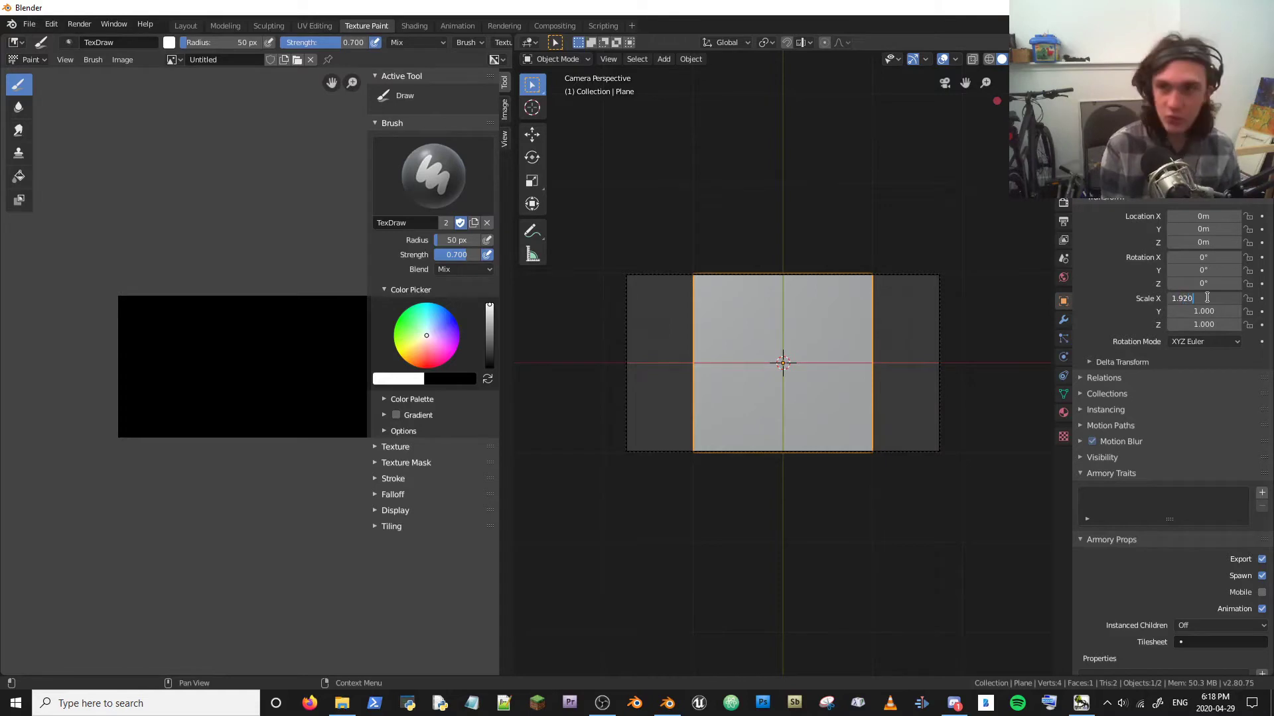
{"action": "key", "text": "Return"}
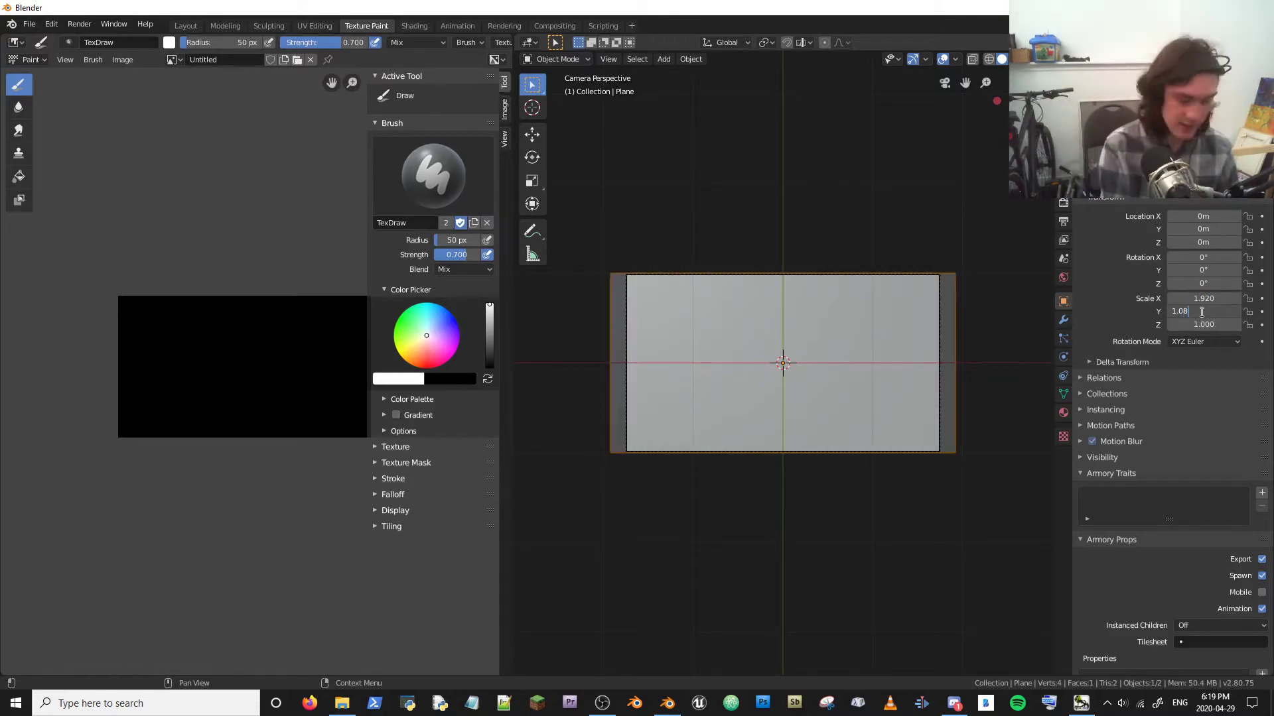
{"action": "type", "text": "8"}
{"action": "key", "text": "Return"}
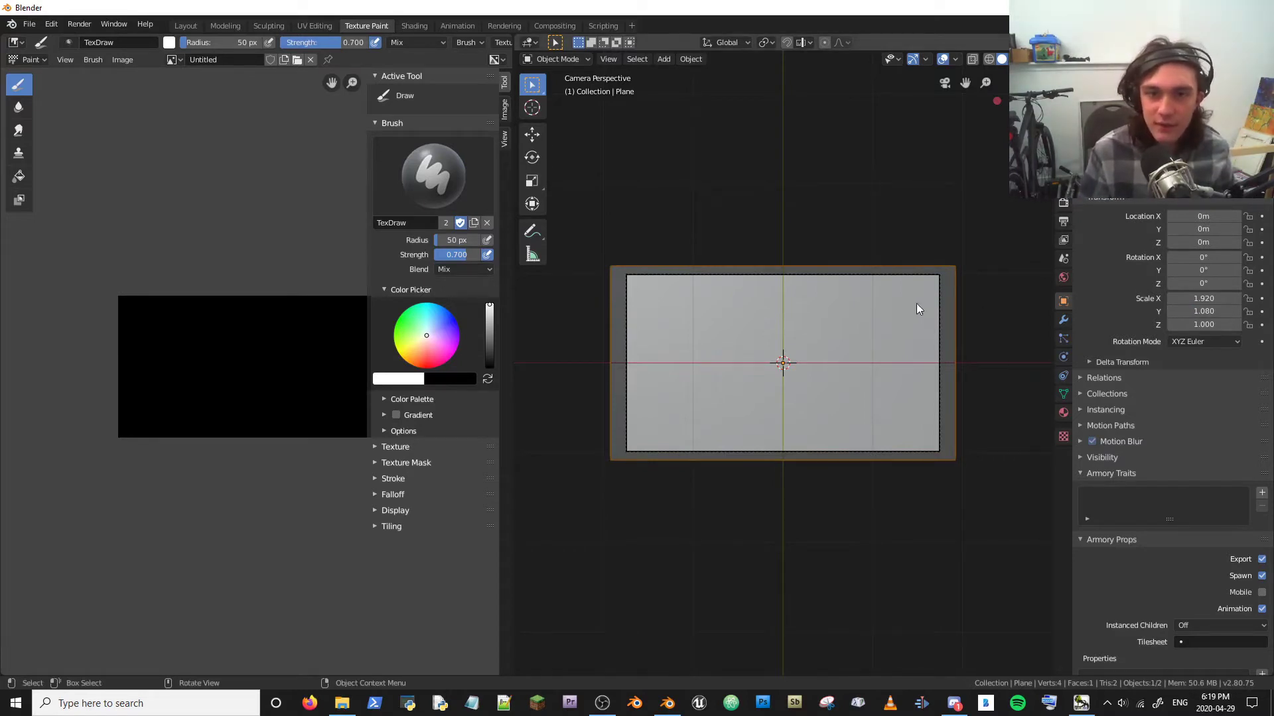
Unwrap the plane's UVs with Project from View (Bounds) in Edit Mode.
{"action": "key", "text": "Tab"}
{"action": "key", "text": "Tab"}
{"action": "key", "text": "Tab"}
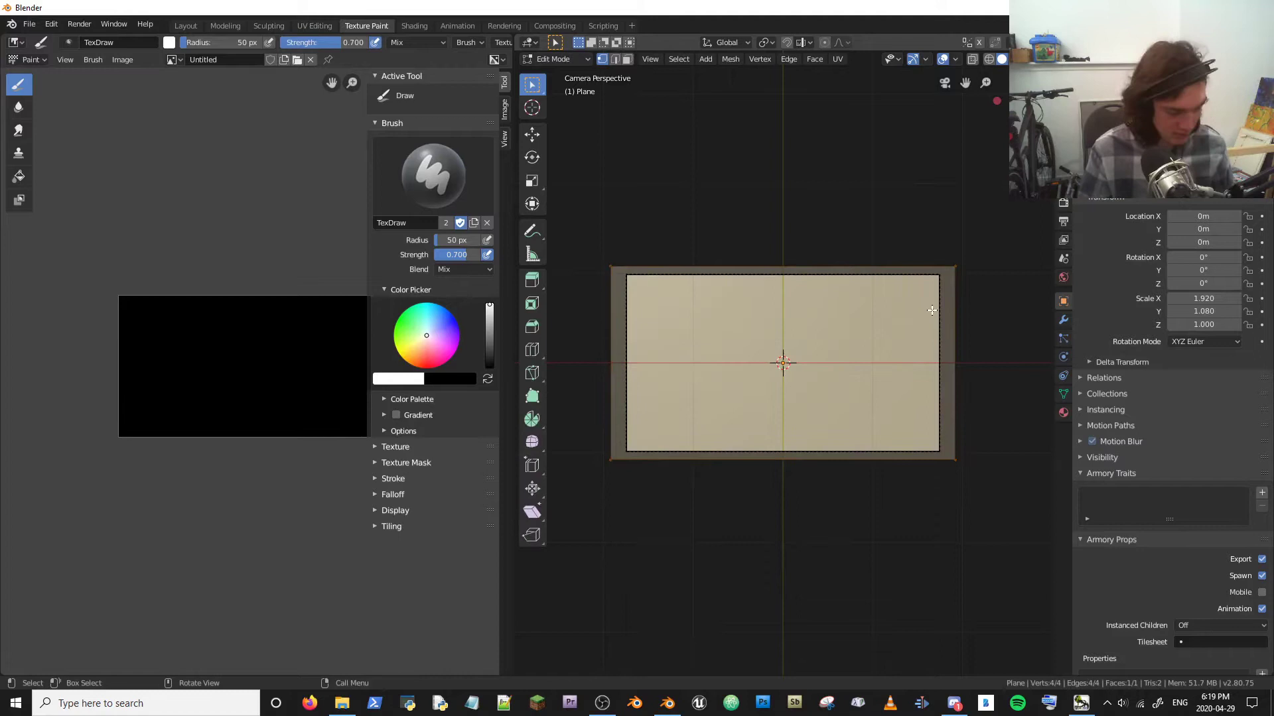
{"action": "key", "text": "u"}
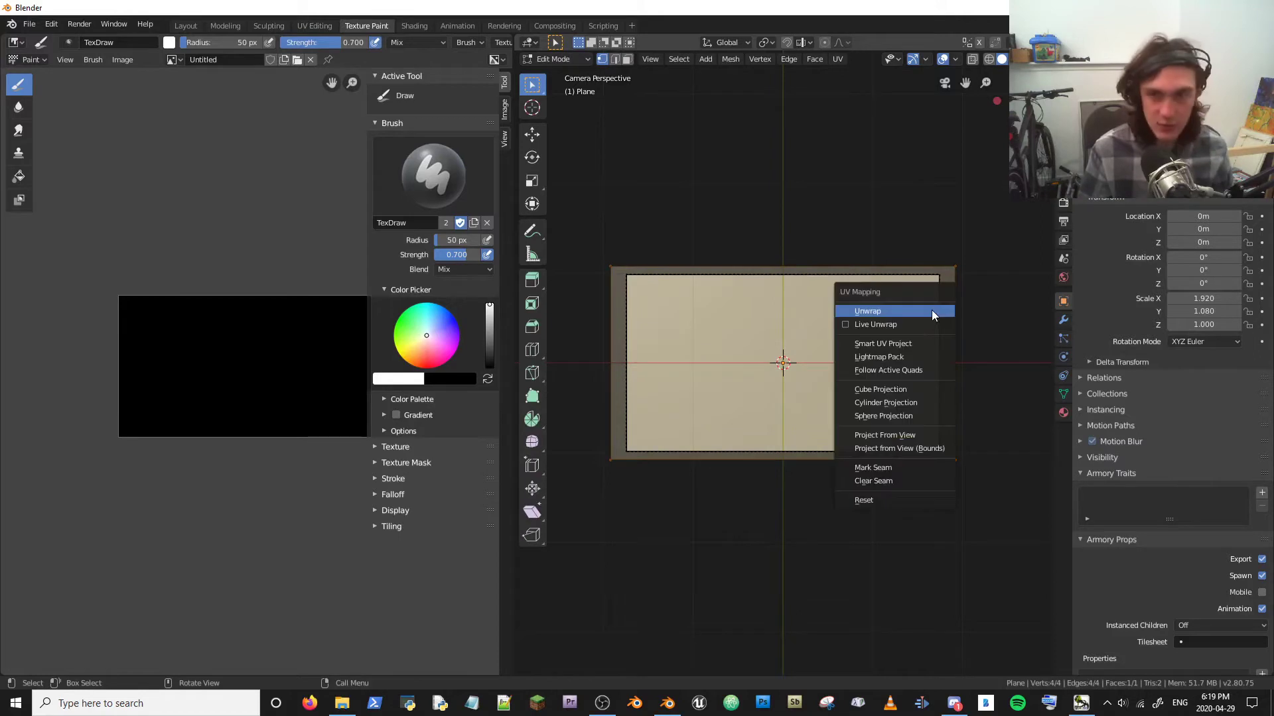
{"action": "left_click", "coordinate": [919, 451]}
{"action": "key", "text": "Tab"}
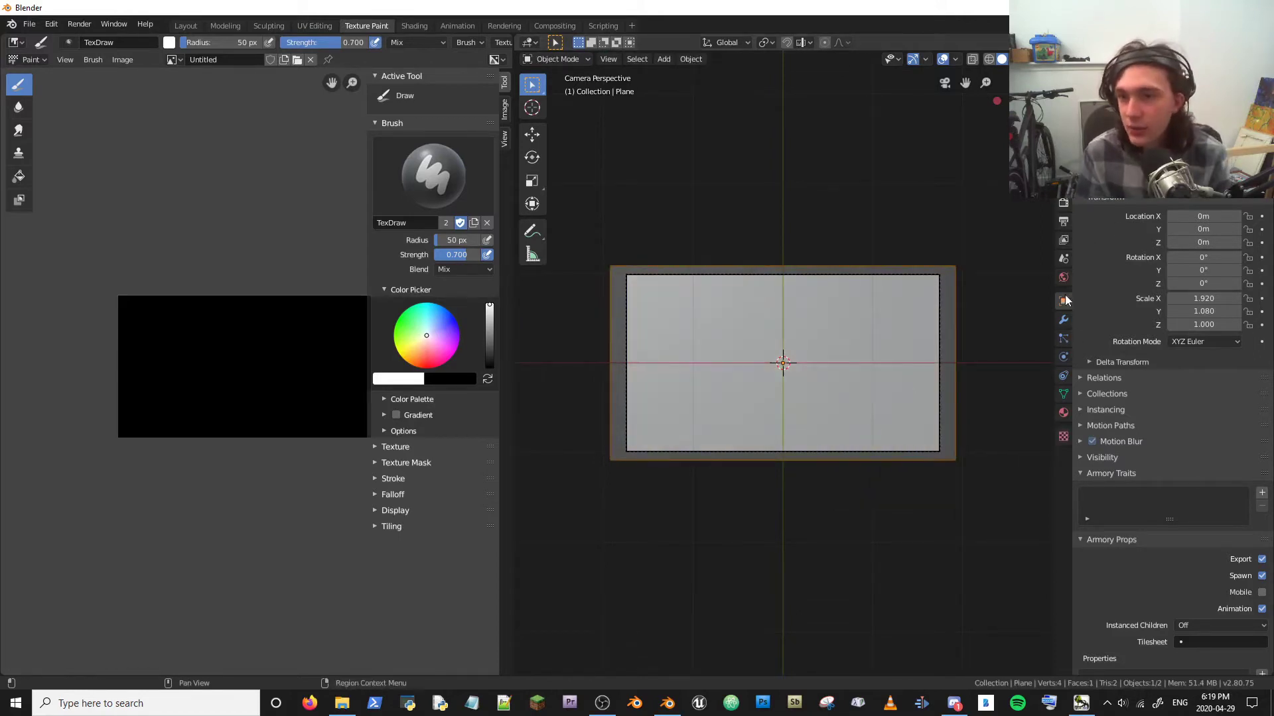
Add a new plane material with a Diffuse BSDF surface and an Image Texture feeding Color.
{"action": "left_click", "coordinate": [1064, 413]}
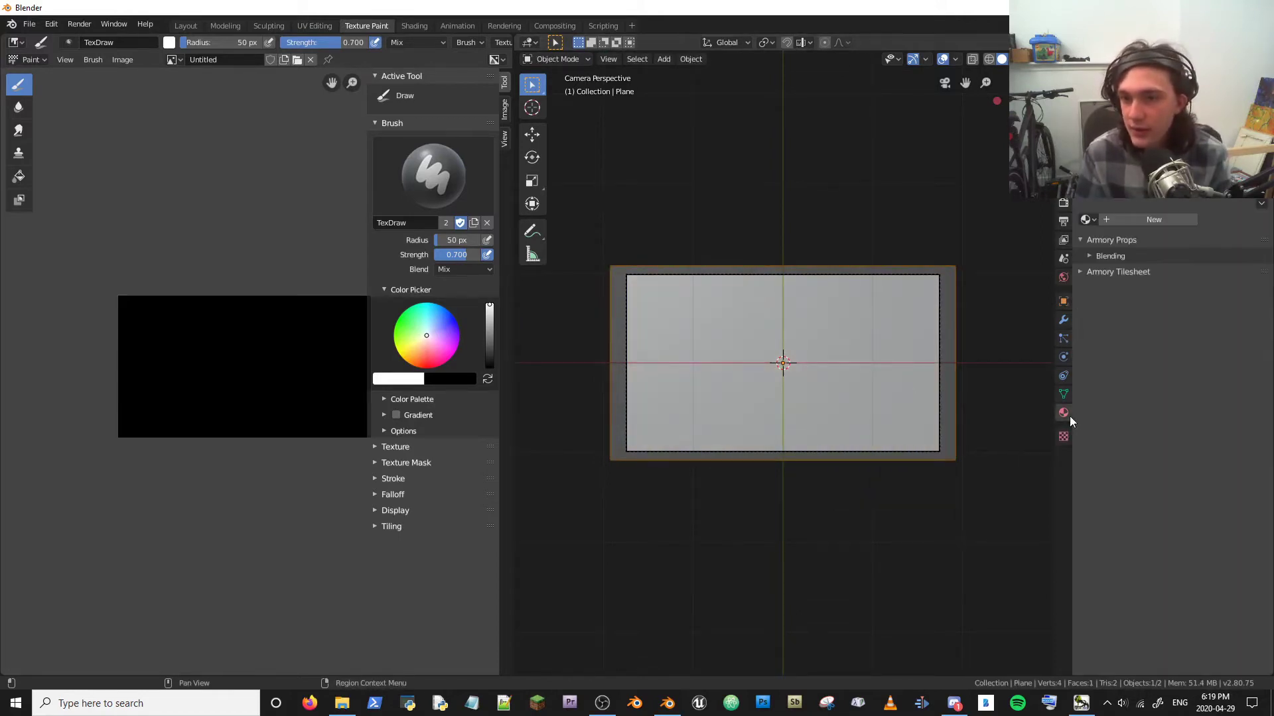
{"action": "left_click", "coordinate": [1141, 222]}
{"action": "left_click", "coordinate": [1212, 279]}
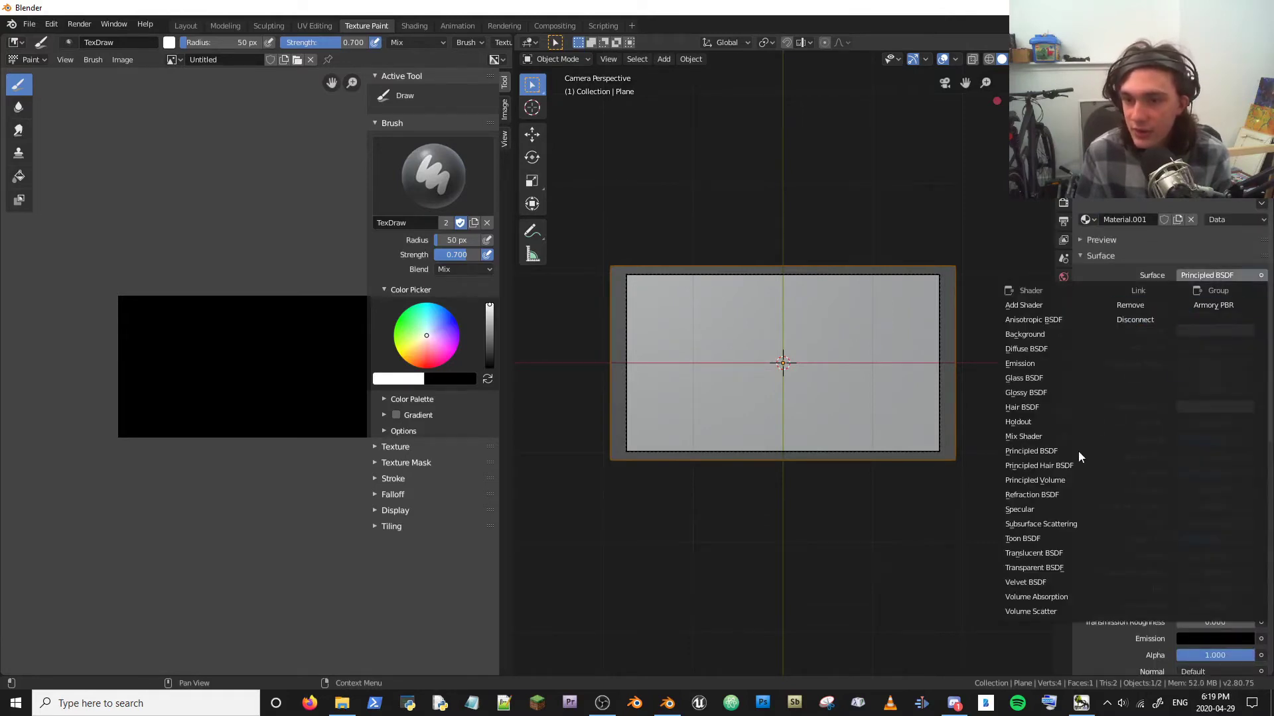
{"action": "left_click", "coordinate": [1218, 276]}
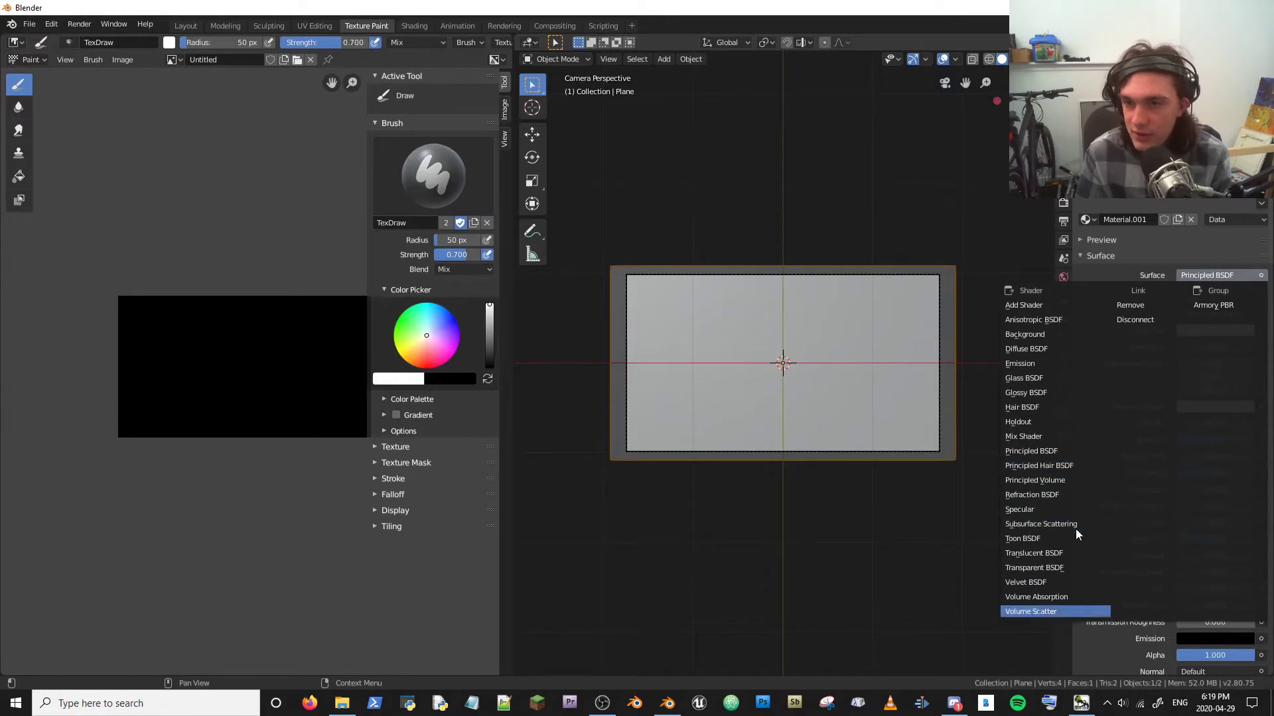
{"action": "left_click", "coordinate": [1222, 279]}
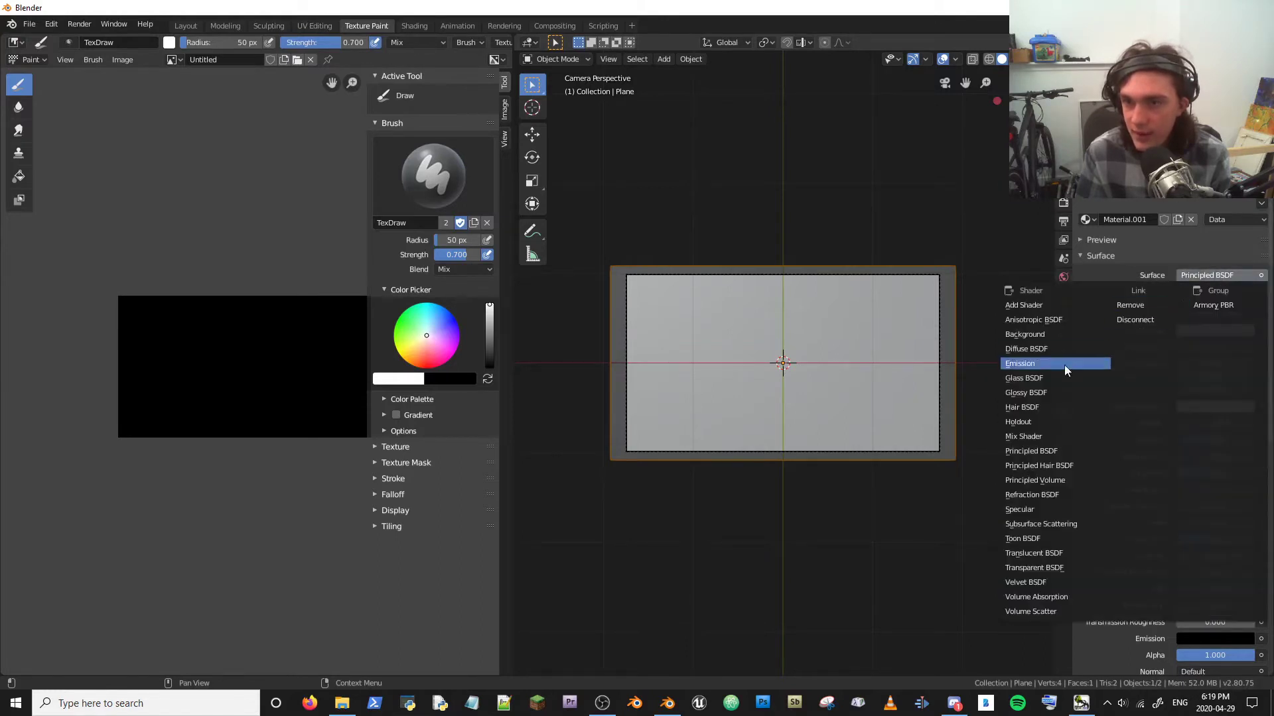
{"action": "left_click", "coordinate": [1045, 333]}
{"action": "left_click", "coordinate": [1218, 275]}
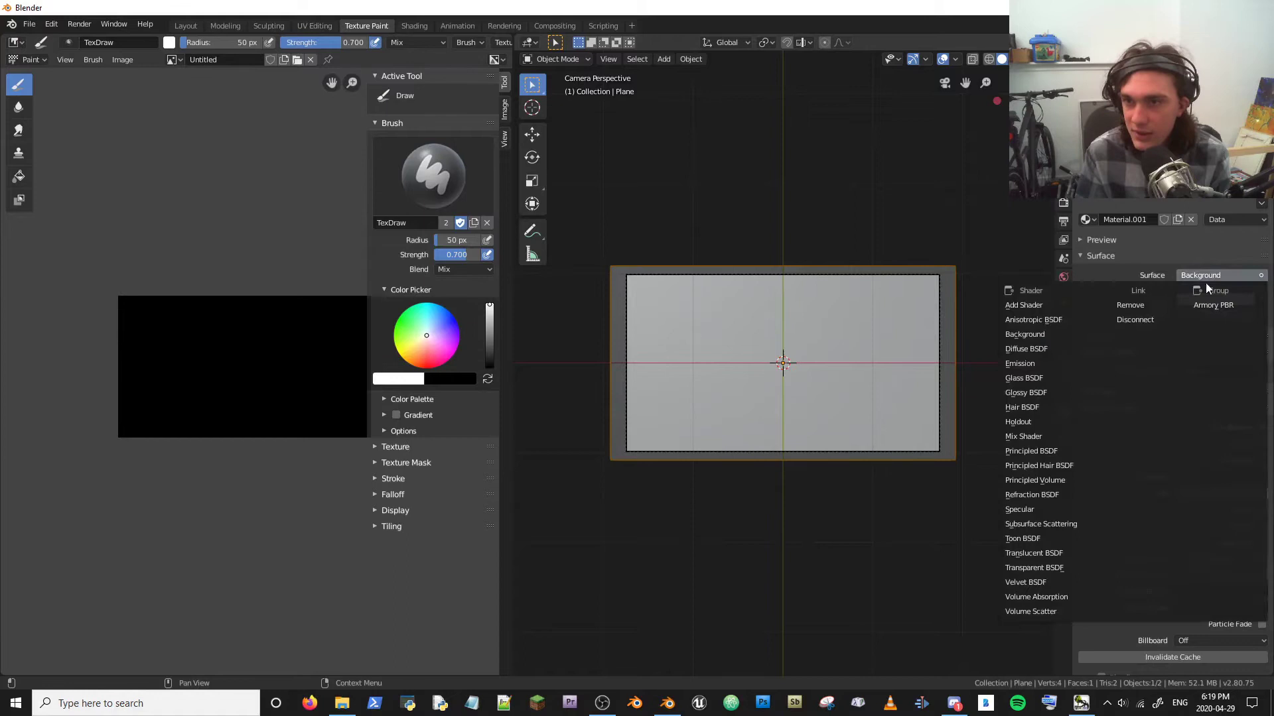
{"action": "left_click", "coordinate": [1048, 347]}
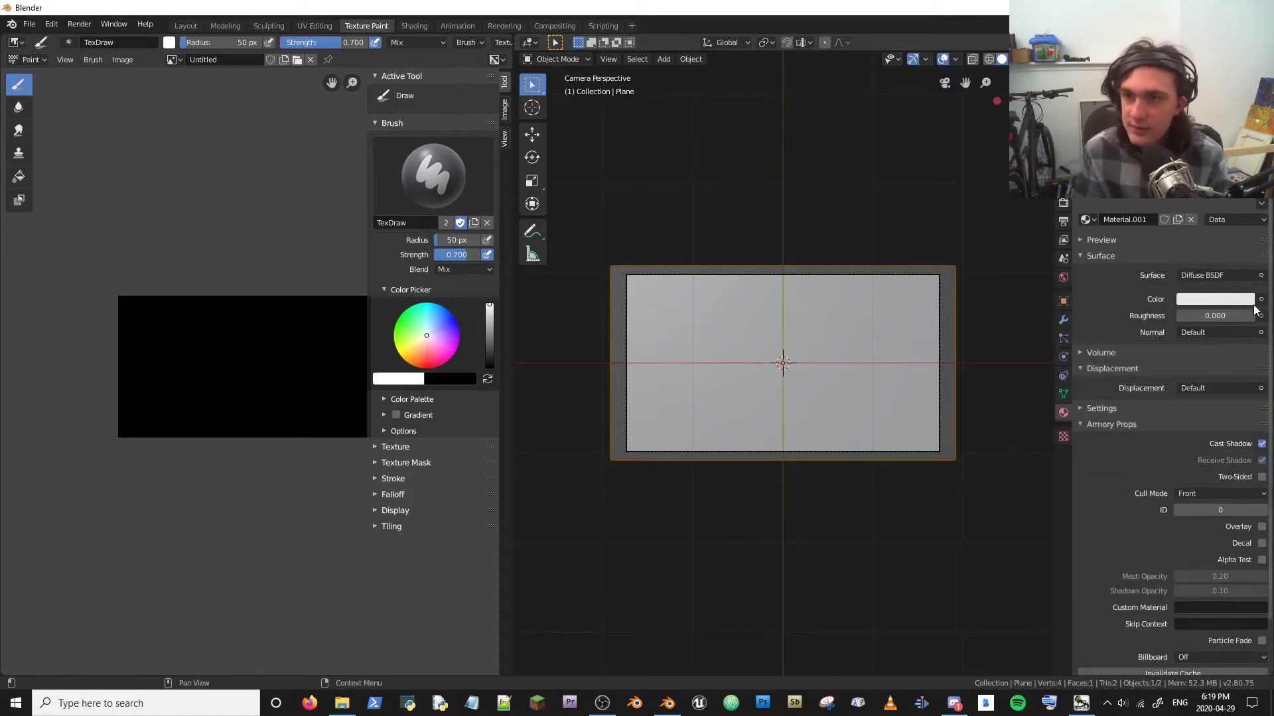
{"action": "left_click", "coordinate": [1260, 299]}
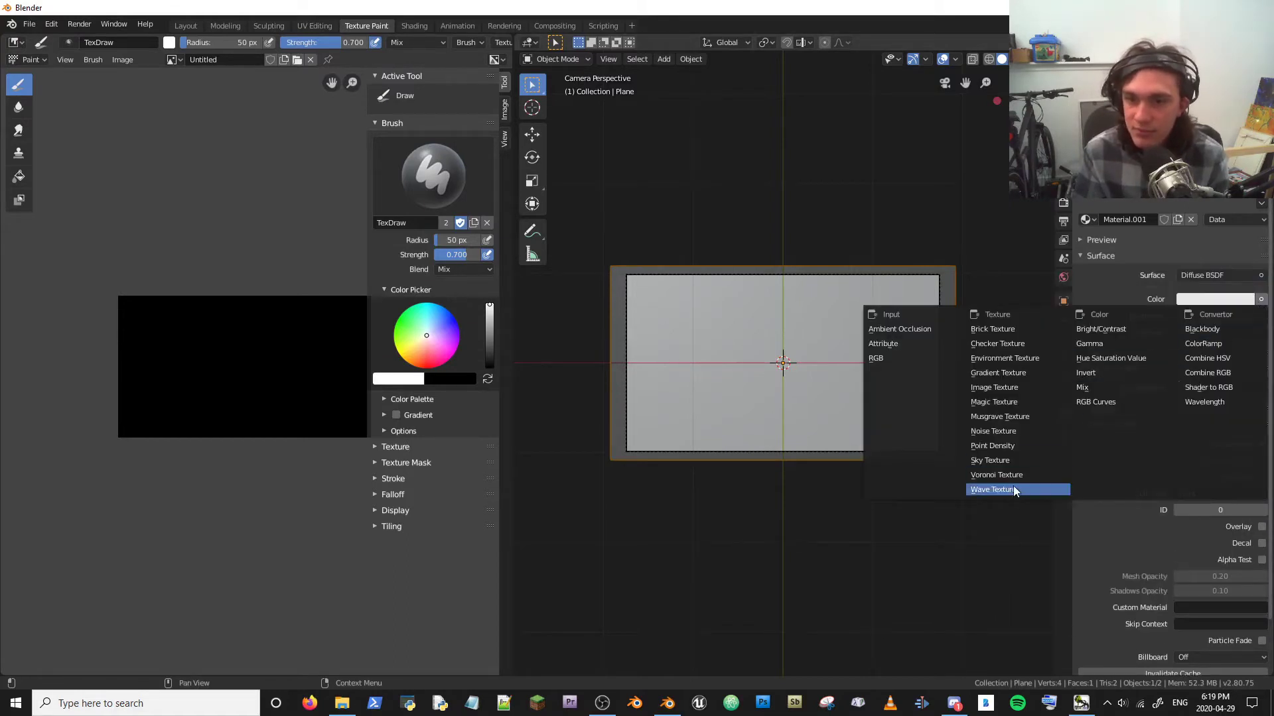
{"action": "left_click", "coordinate": [1013, 389]}
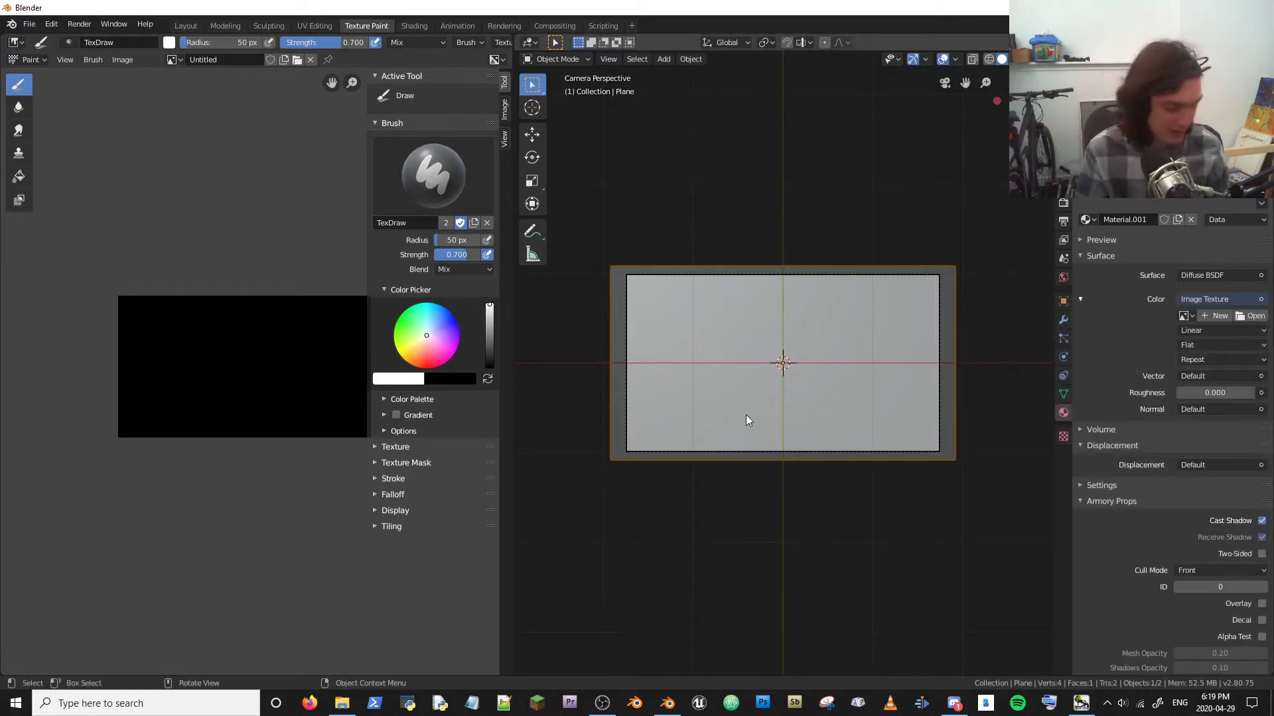
Switch to Look Dev shading, then raise the camera's Location Z to 5.3098 m.
{"action": "key", "text": "z"}
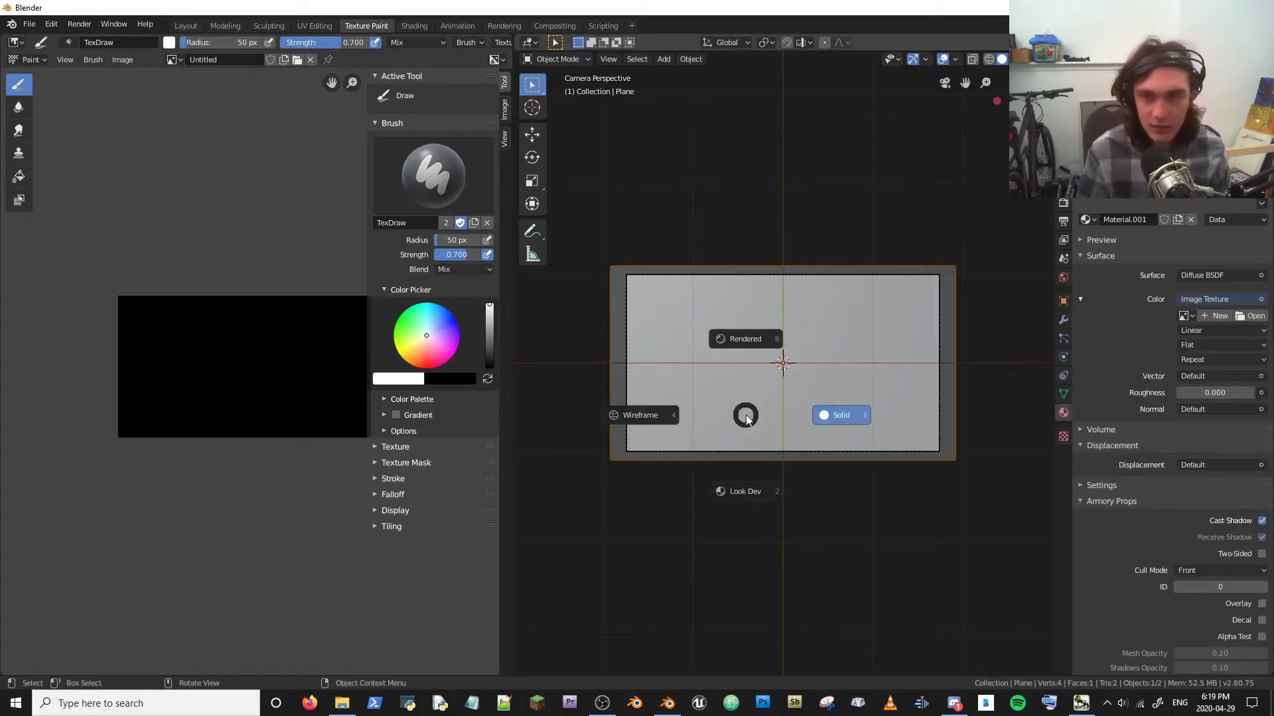
{"action": "left_click", "coordinate": [738, 499]}
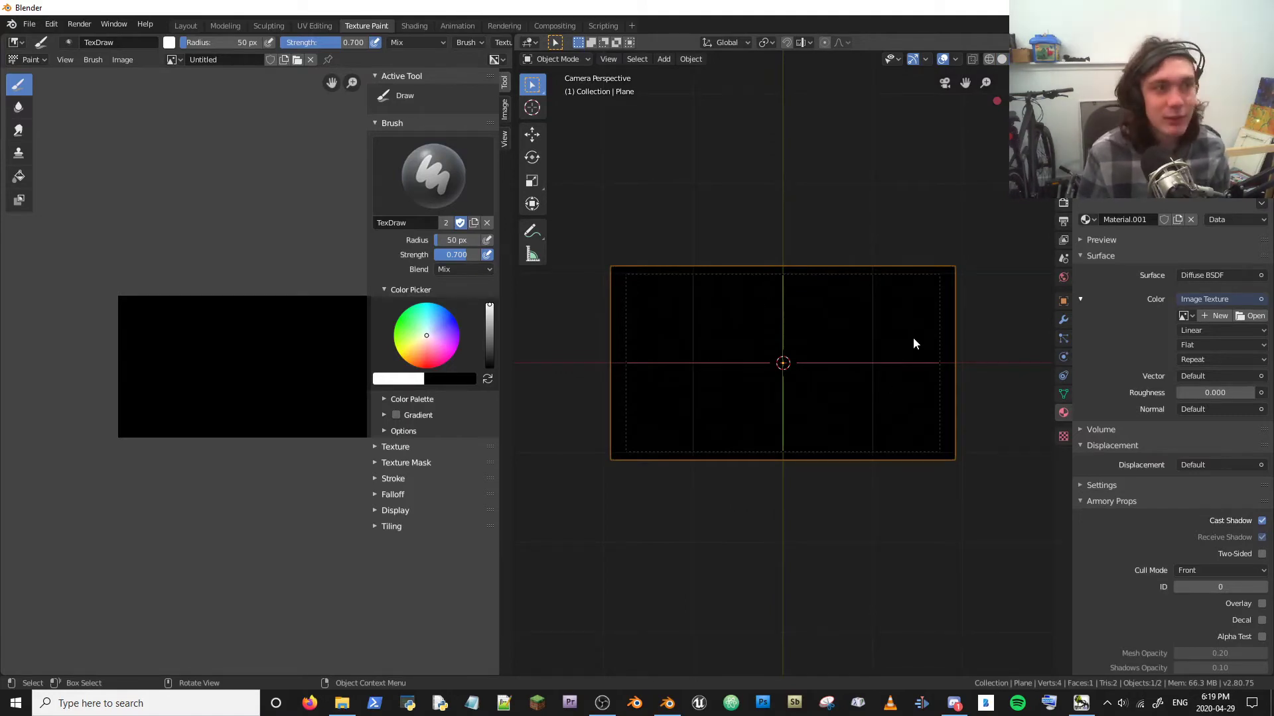
{"action": "left_click", "coordinate": [939, 309]}
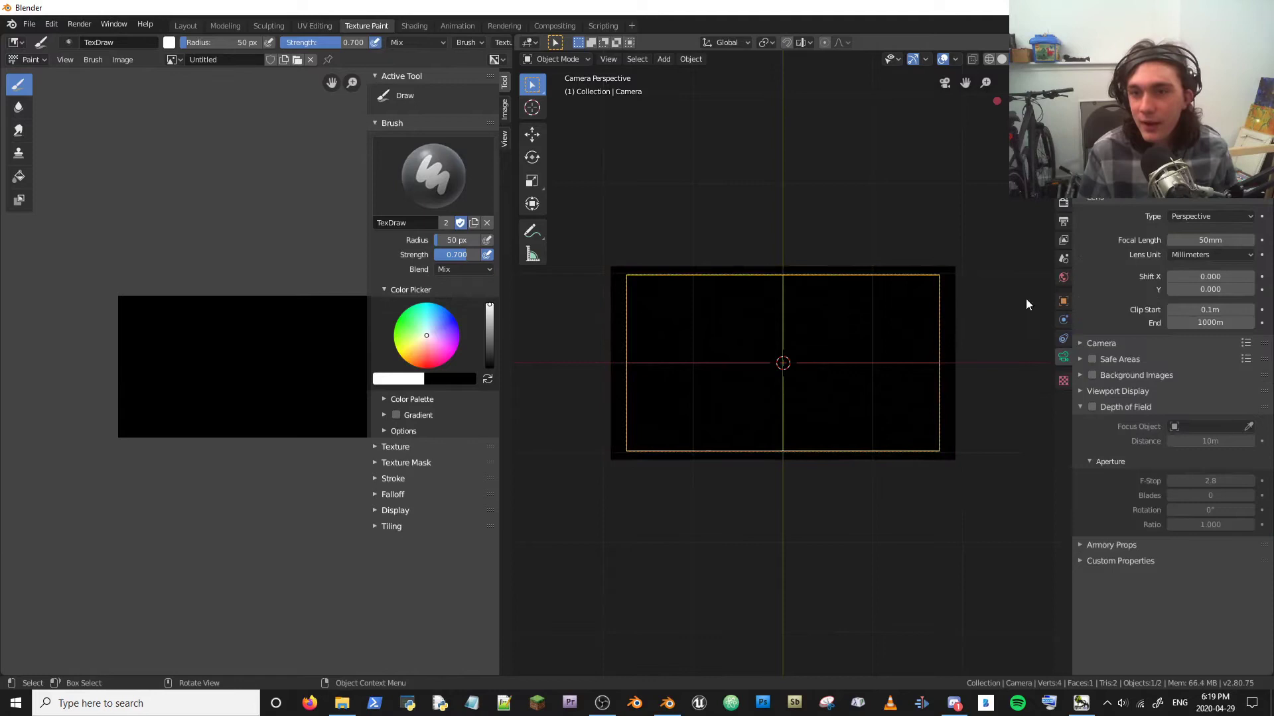
{"action": "left_click", "coordinate": [1063, 301]}
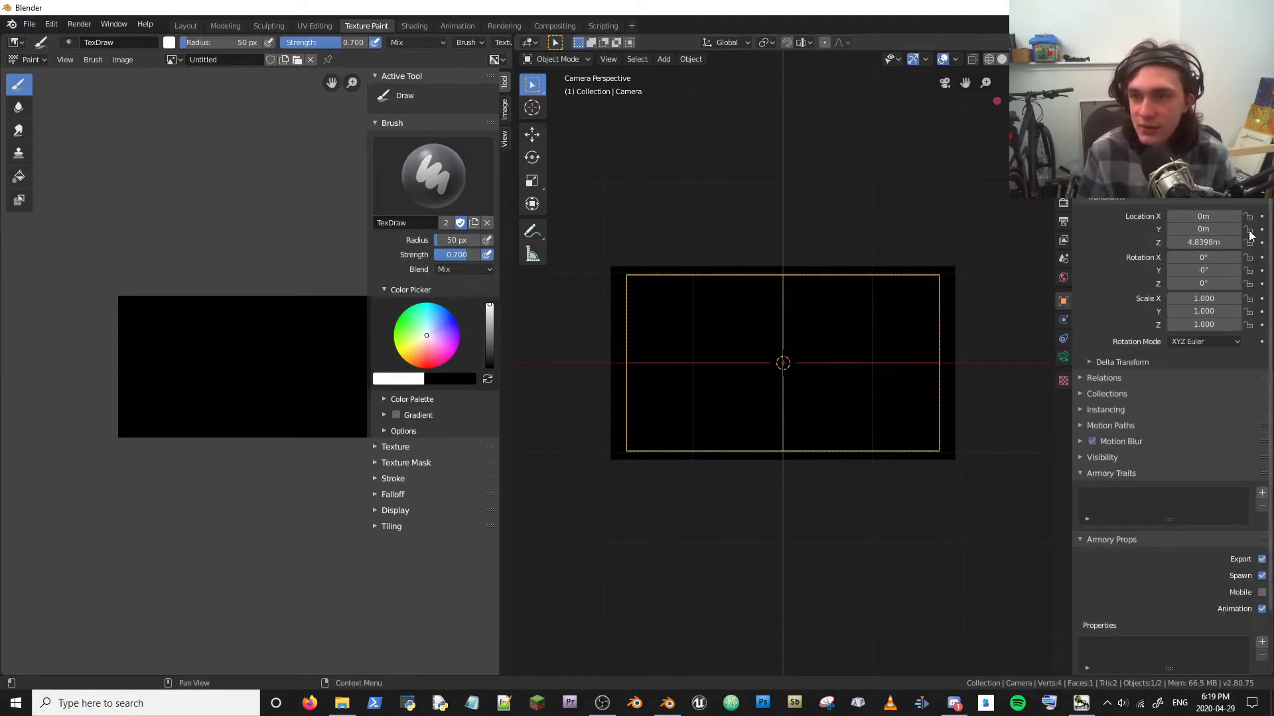
{"action": "scroll", "coordinate": [938, 364], "scroll_direction": "up", "scroll_amount": 1}
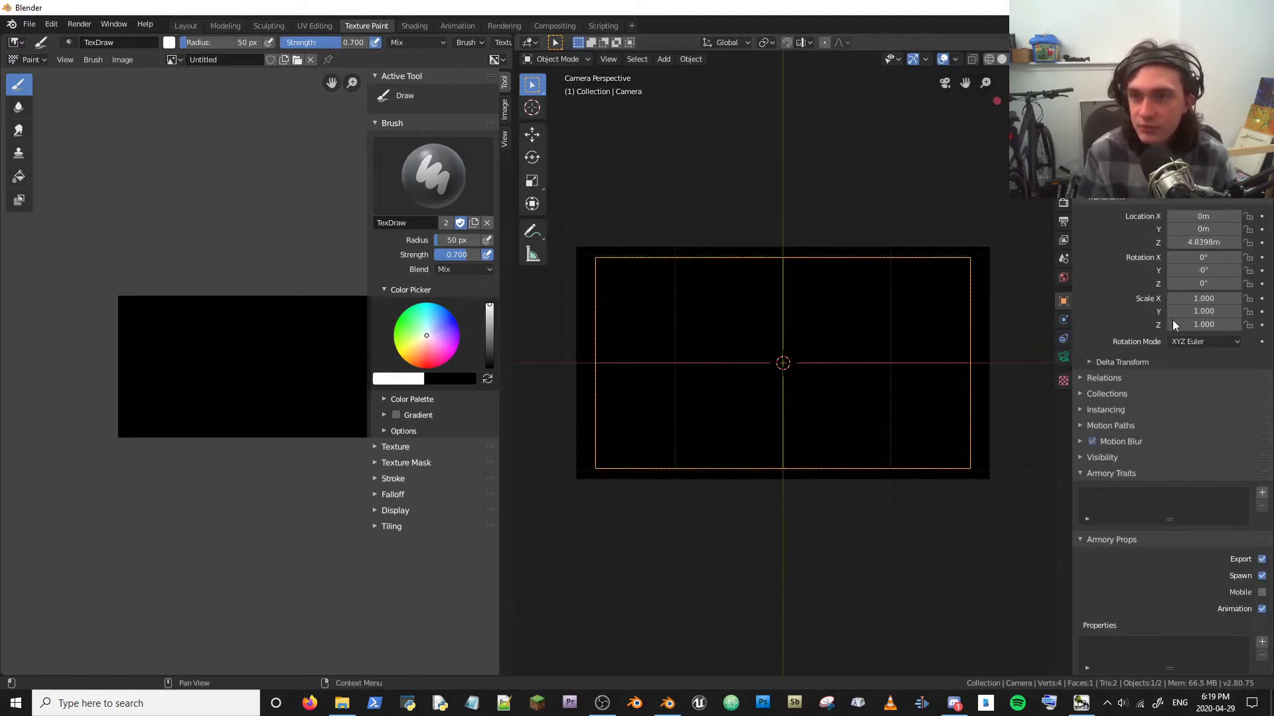
{"action": "left_click_drag", "start_coordinate": [1202, 242], "coordinate": [1251, 242]}
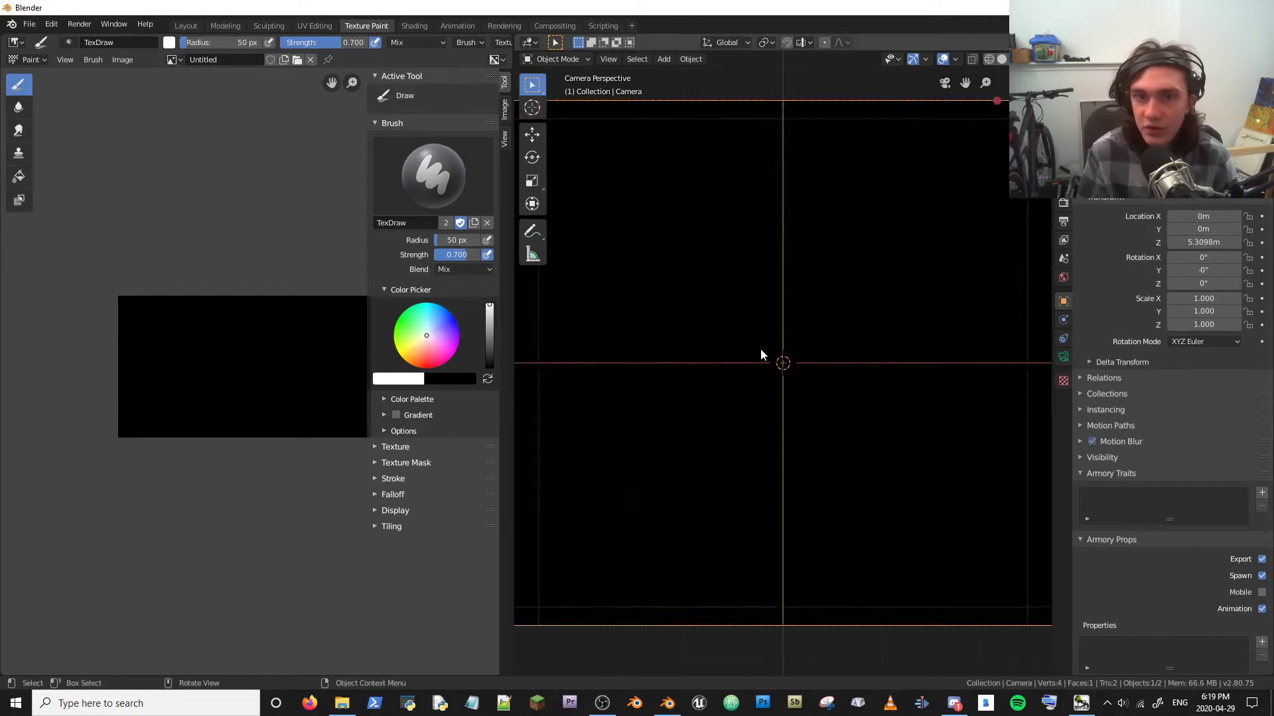
{"action": "scroll", "coordinate": [633, 447], "scroll_direction": "up", "scroll_amount": 2}
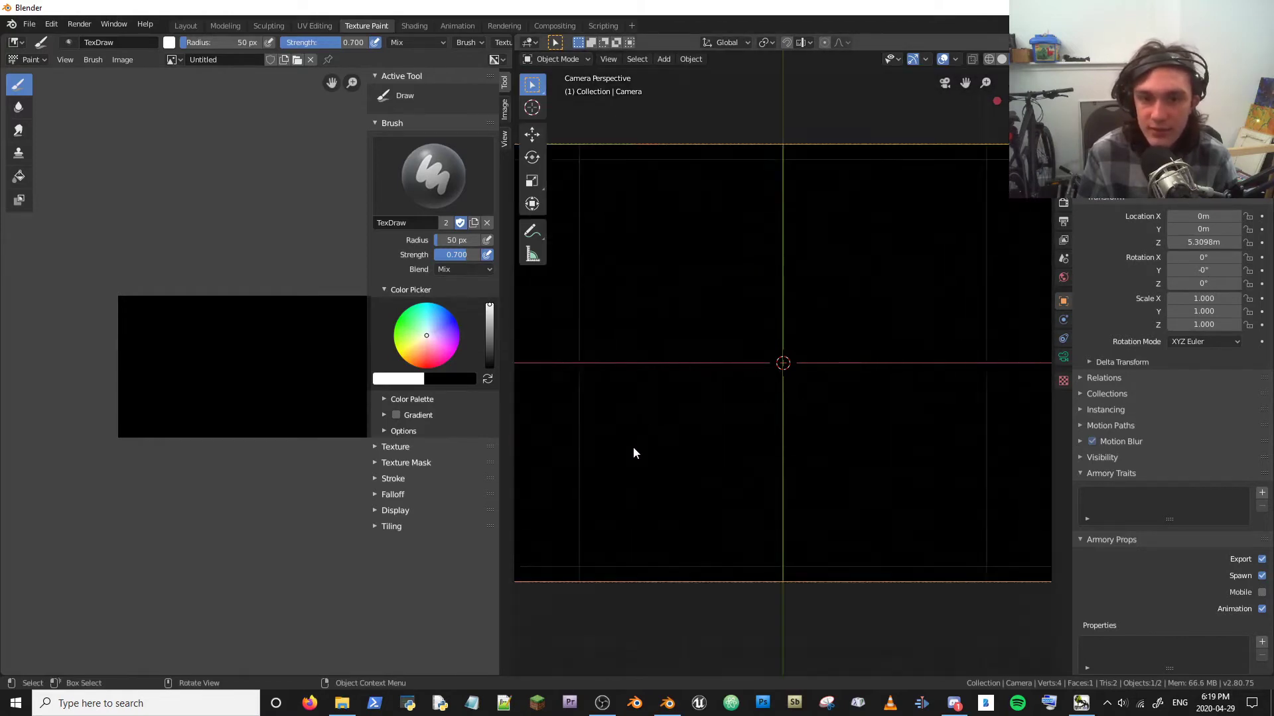
{"action": "scroll", "coordinate": [634, 447], "scroll_direction": "down", "scroll_amount": 3}
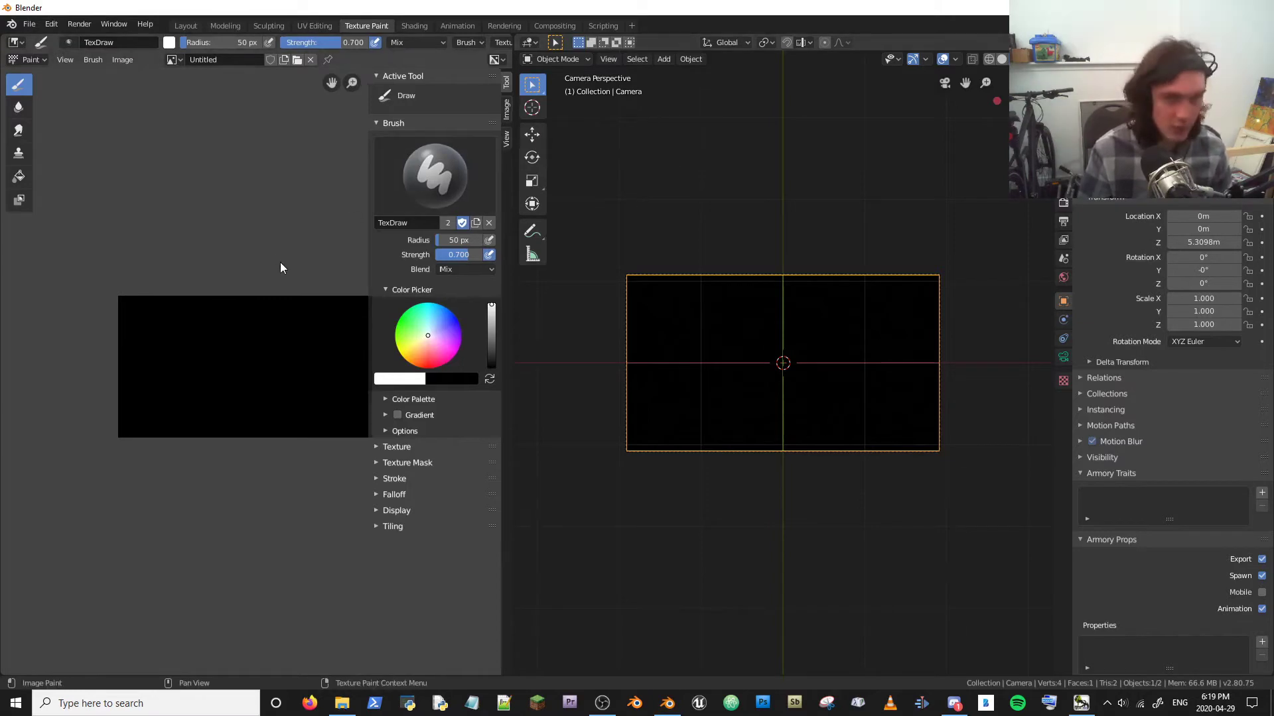
Widen the image editor and maximize it to fill the whole window.
{"action": "key", "text": "n"}
{"action": "left_click_drag", "start_coordinate": [514, 324], "coordinate": [887, 339]}
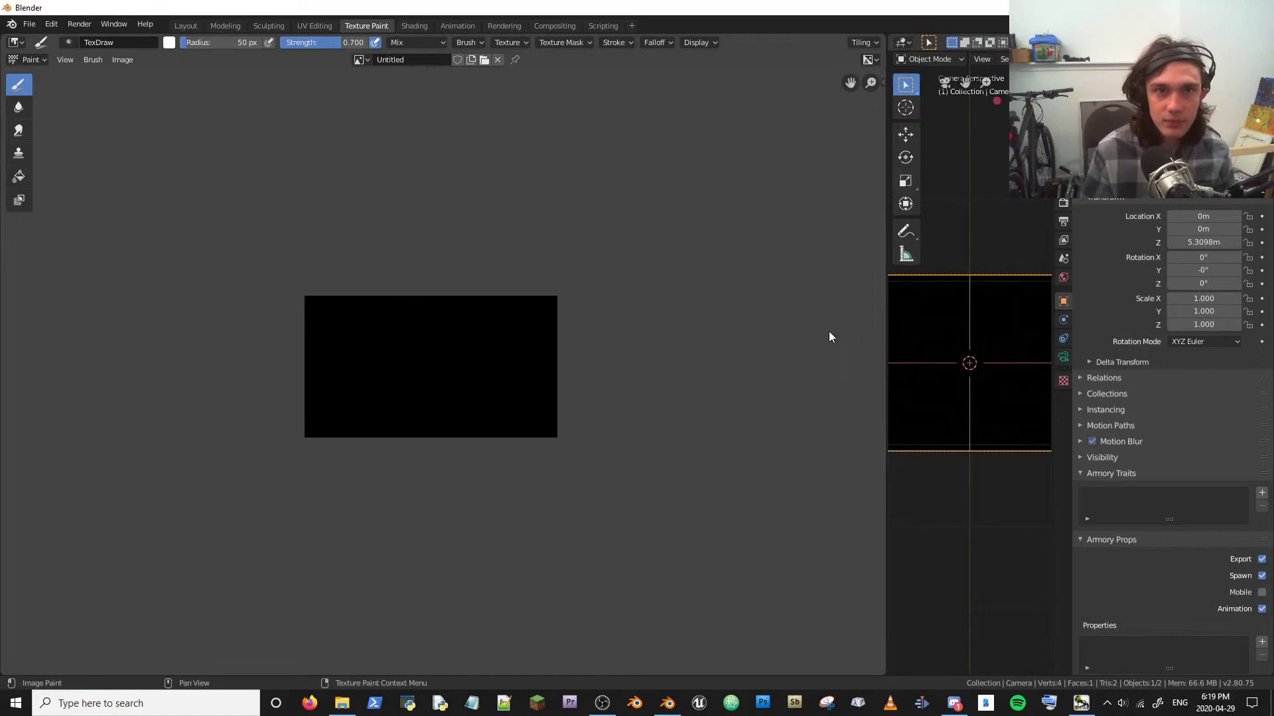
{"action": "right_click", "coordinate": [757, 39]}
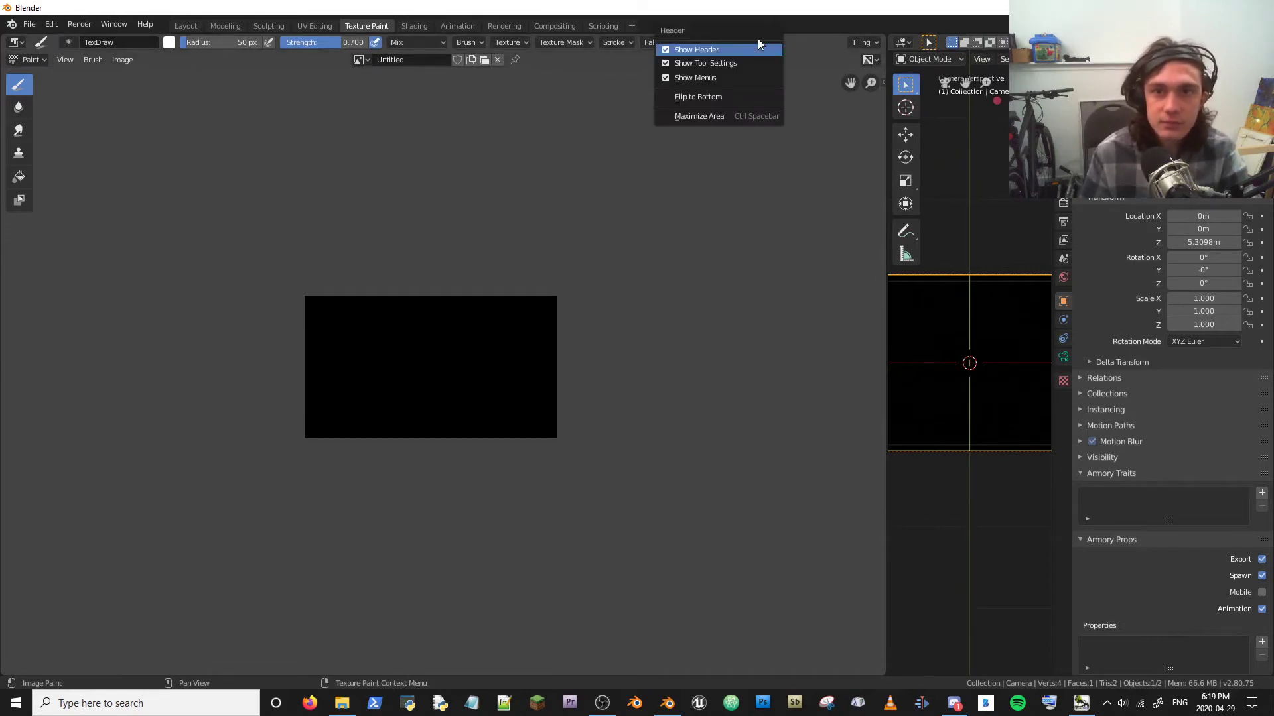
{"action": "left_click", "coordinate": [752, 120]}
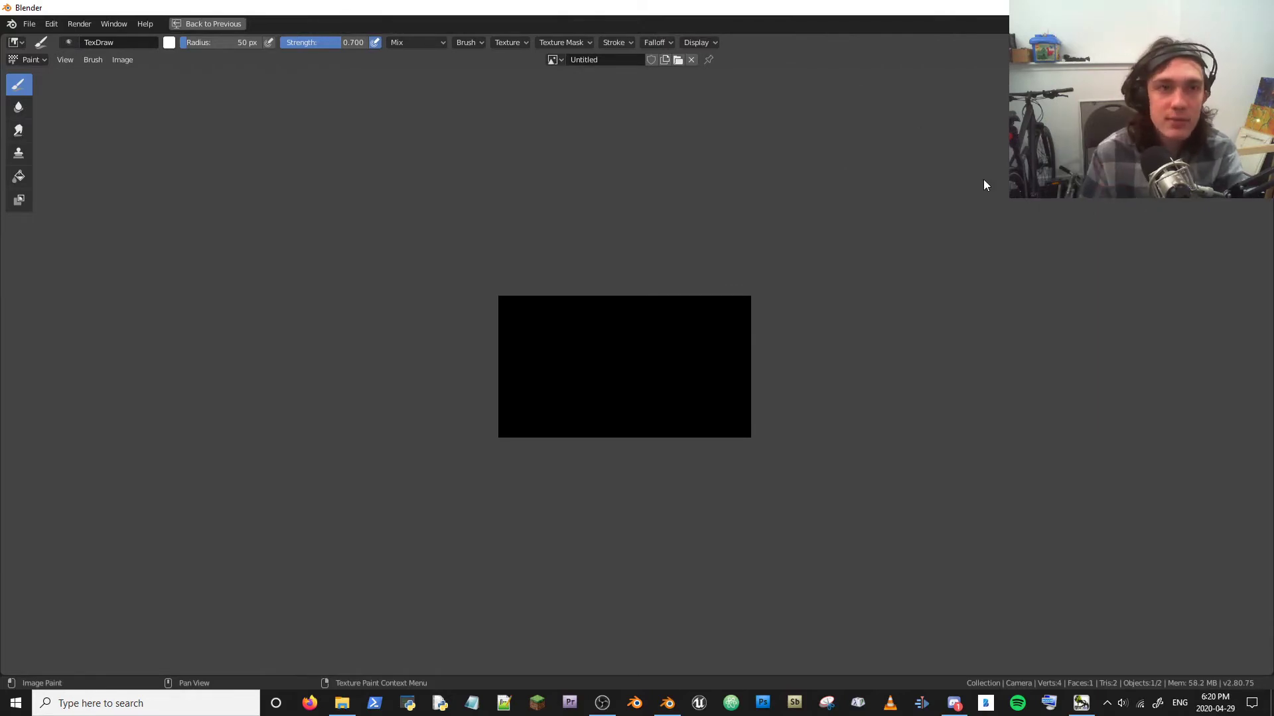
{"action": "right_click", "coordinate": [351, 6]}
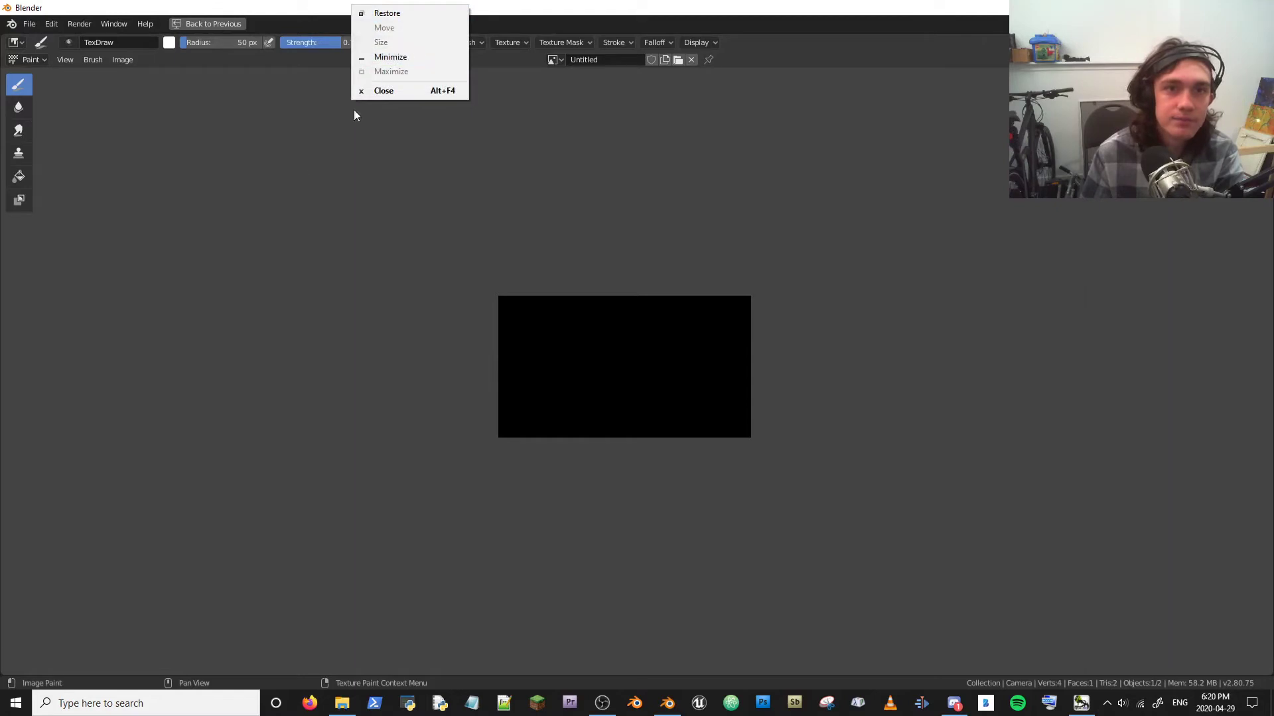
{"action": "left_click", "coordinate": [438, 186]}
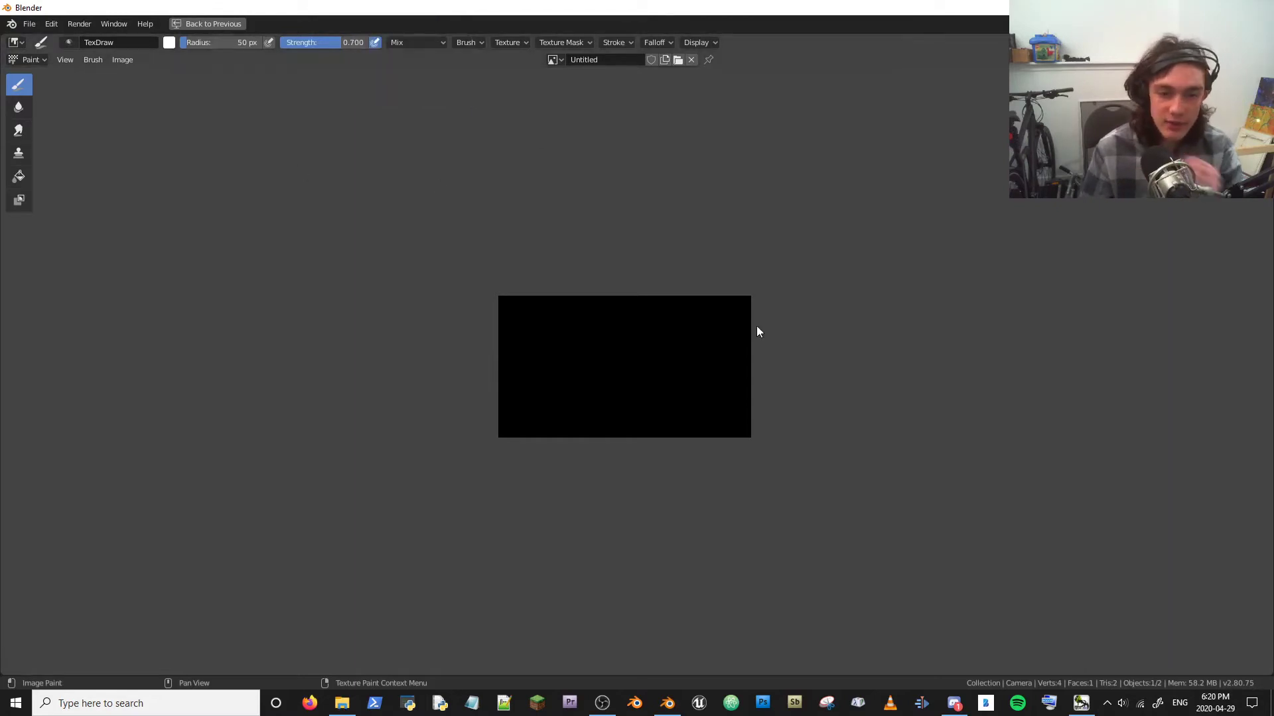
Bring back the brush sidebar and start renaming the Untitled image to 'image'.
{"action": "scroll", "coordinate": [697, 425], "scroll_direction": "up", "scroll_amount": 1}
{"action": "scroll", "coordinate": [659, 364], "scroll_direction": "down", "scroll_amount": 5}
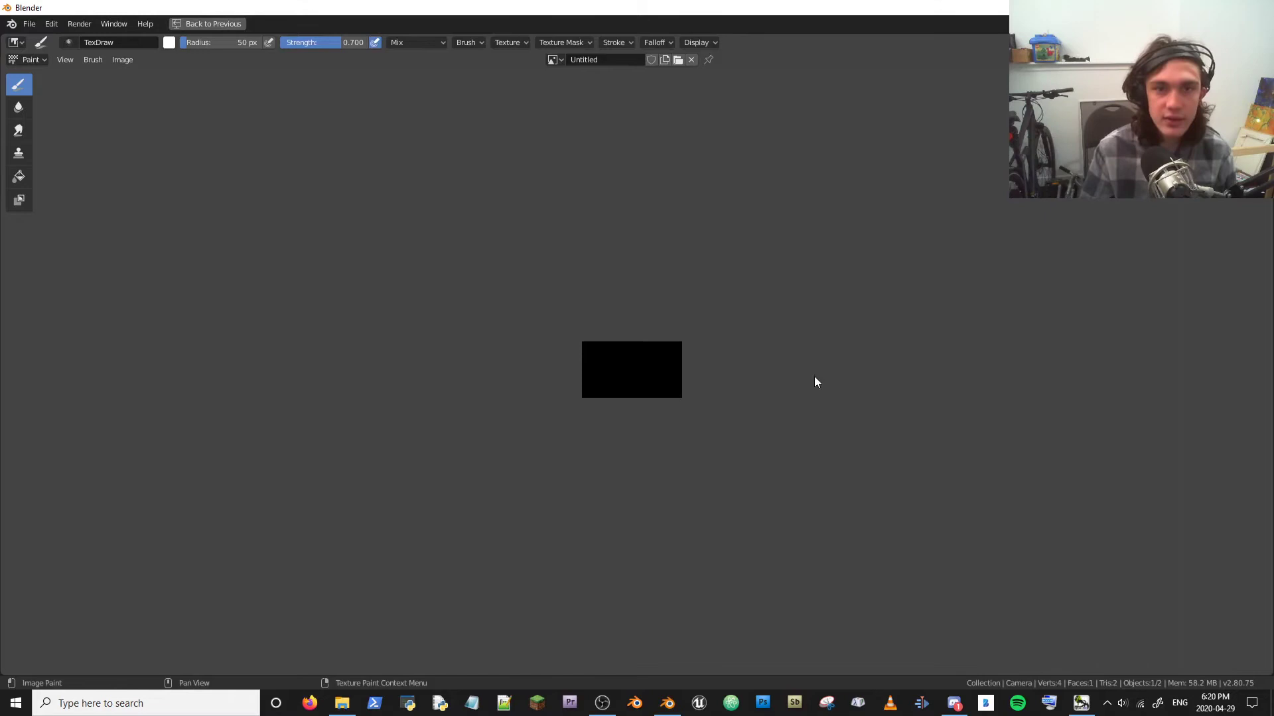
{"action": "scroll", "coordinate": [729, 366], "scroll_direction": "up", "scroll_amount": 8}
{"action": "scroll", "coordinate": [727, 352], "scroll_direction": "down", "scroll_amount": 3}
{"action": "scroll", "coordinate": [696, 347], "scroll_direction": "up", "scroll_amount": 3}
{"action": "key", "text": "n"}
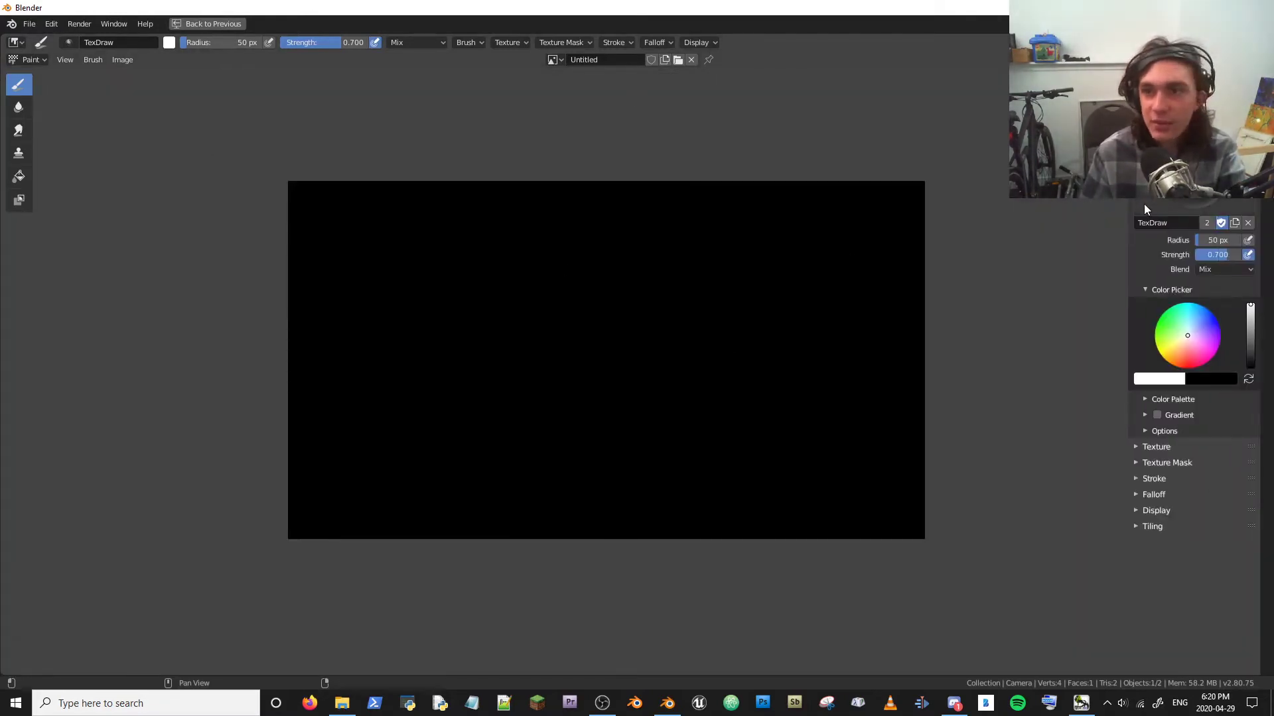
{"action": "left_click", "coordinate": [618, 60]}
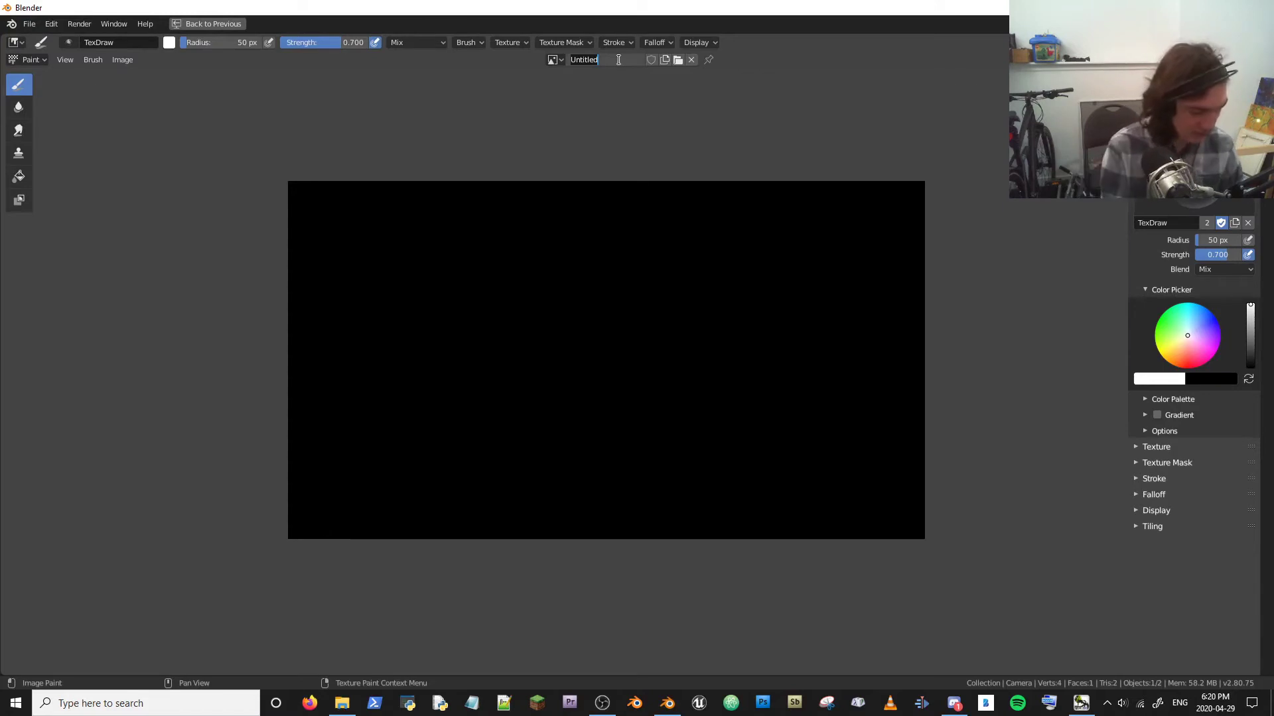
Name the new image 'image', choose blue paint, and make strength and radius follow pen pressure.
{"action": "type", "text": "image"}
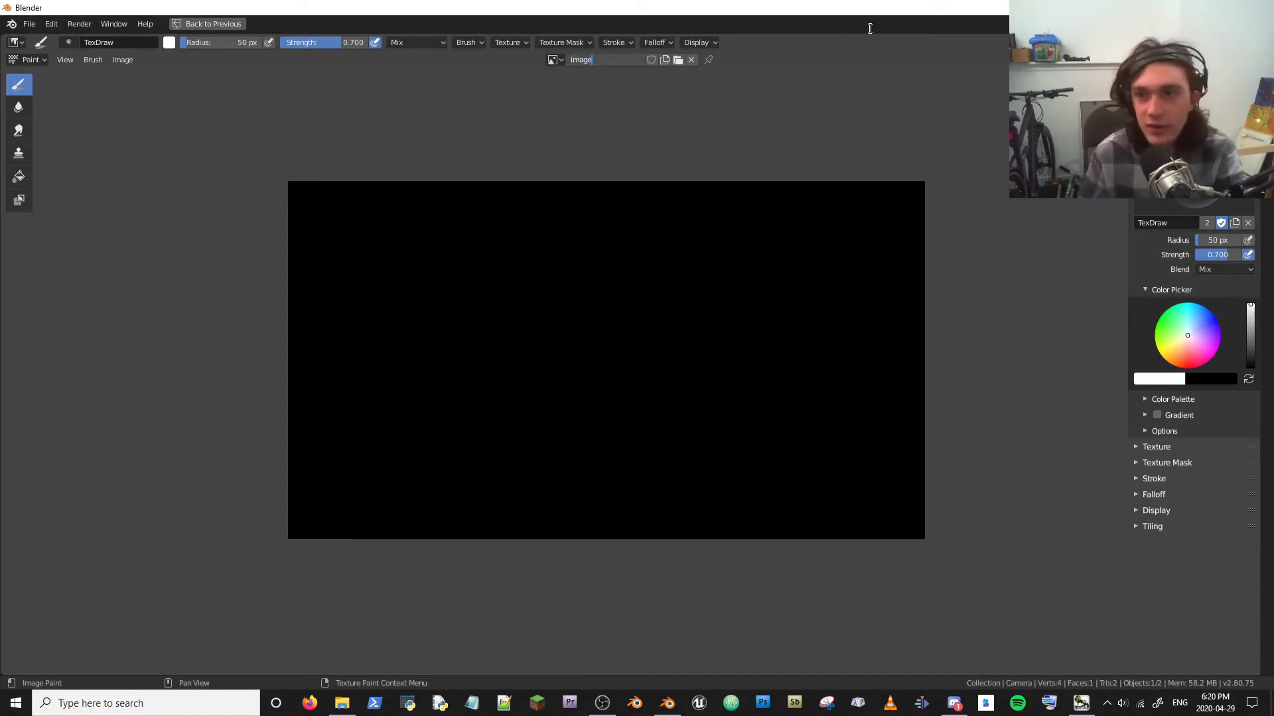
{"action": "key", "text": "Return"}
{"action": "left_click", "coordinate": [1209, 272]}
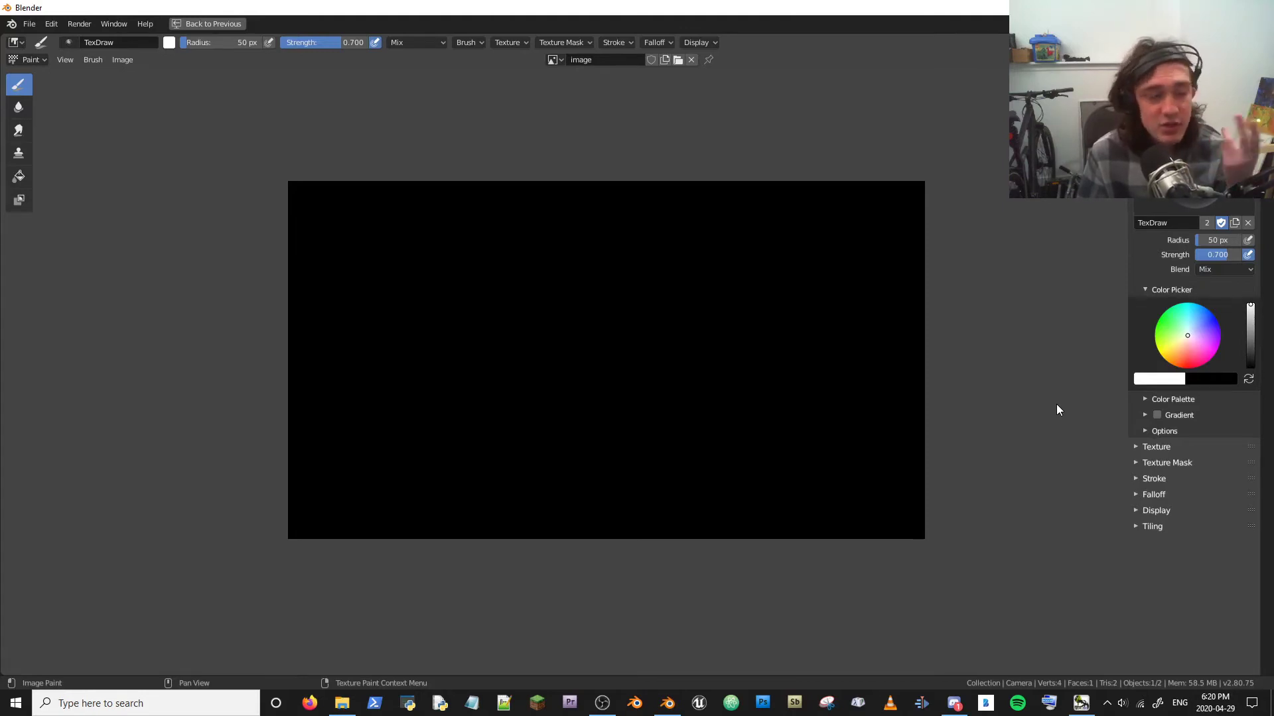
{"action": "left_click", "coordinate": [1201, 306]}
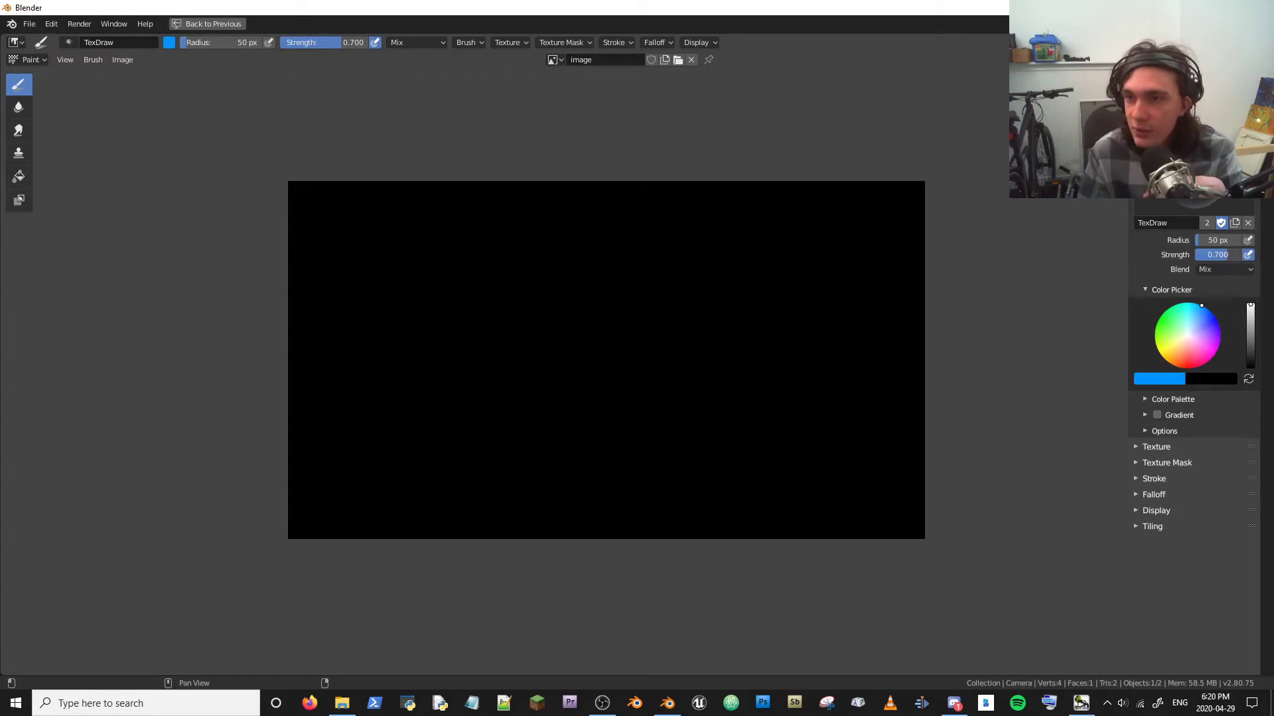
{"action": "left_click", "coordinate": [1249, 256]}
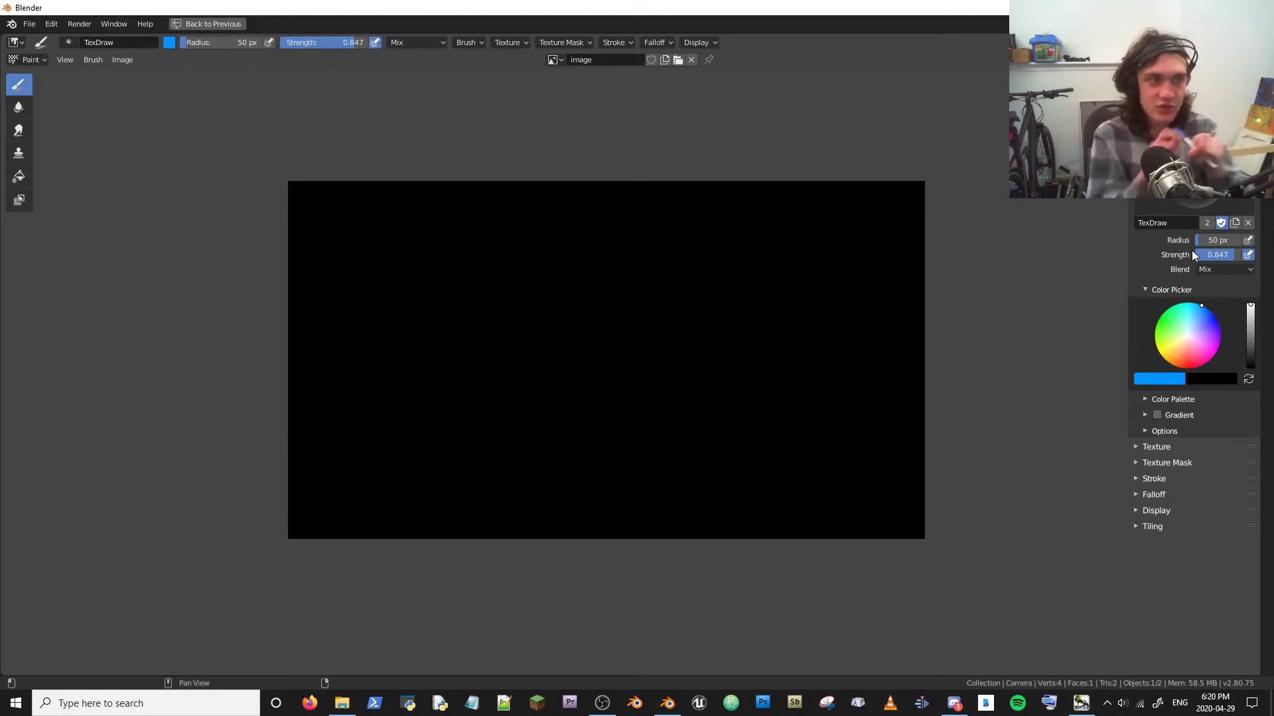
{"action": "left_click", "coordinate": [1248, 240]}
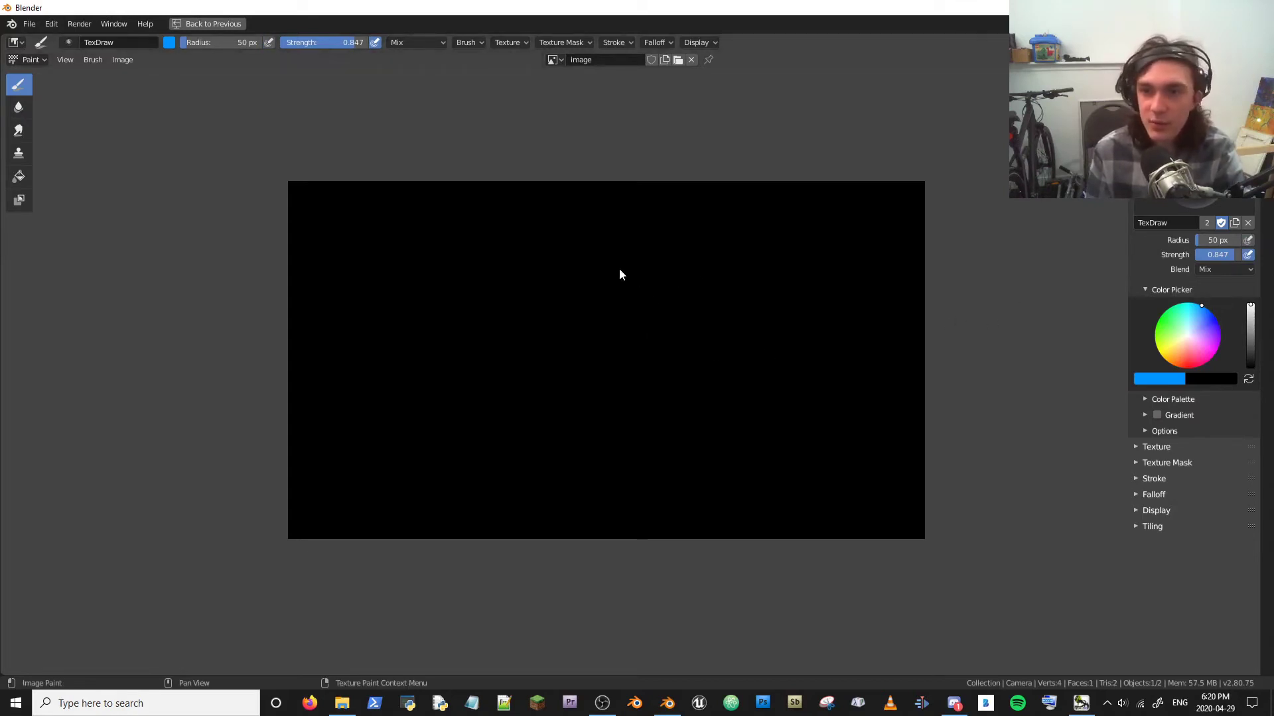
{"action": "mouse_move", "coordinate": [620, 273]}
{"action": "left_mouse_down"}
{"action": "mouse_move", "coordinate": [657, 388]}
{"action": "mouse_move", "coordinate": [773, 312]}
{"action": "mouse_move", "coordinate": [583, 330]}
{"action": "left_mouse_up"}
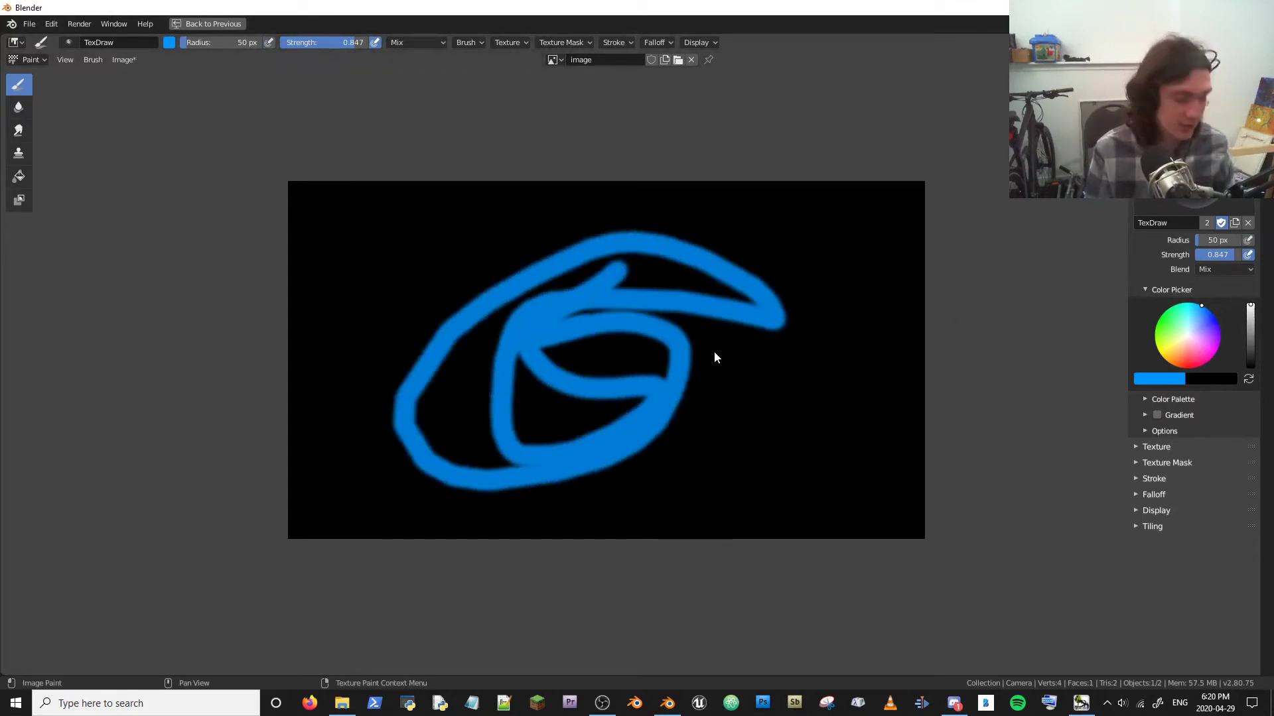
{"action": "key", "text": "ctrl+z"}
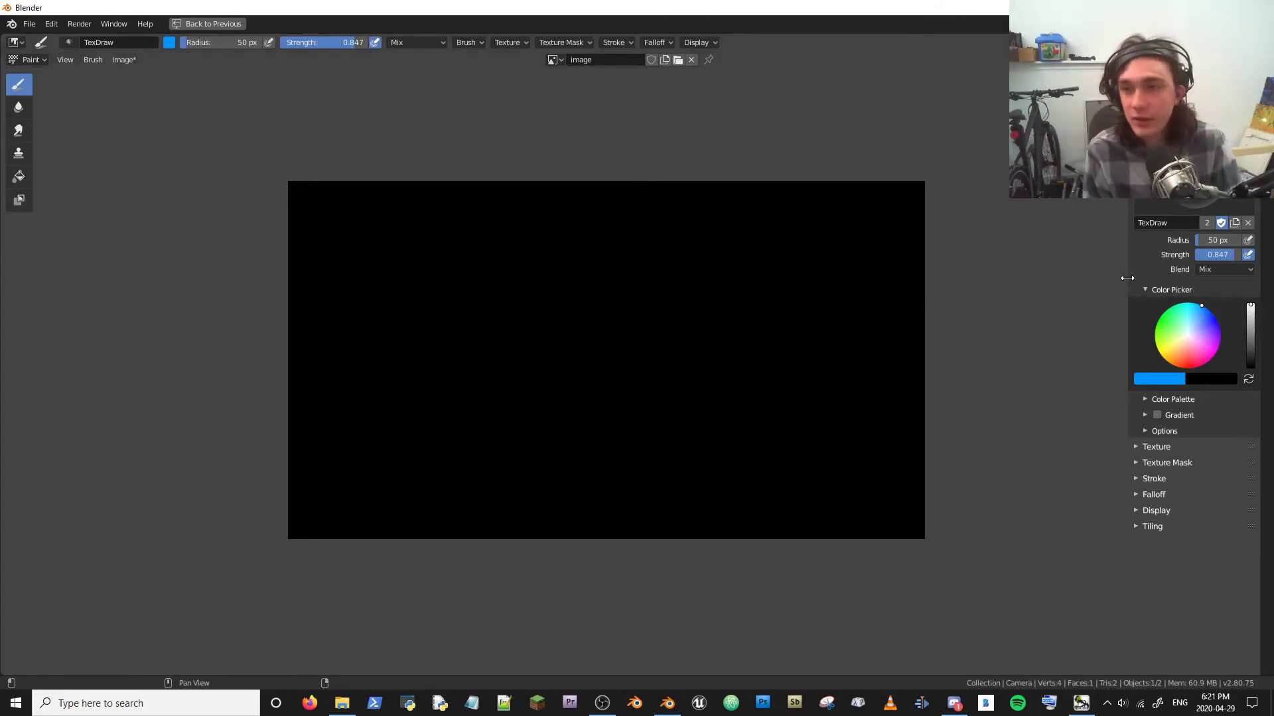
Try Color burn and Linear burn brush blending, then set blending back to Mix.
{"action": "left_click", "coordinate": [1230, 269]}
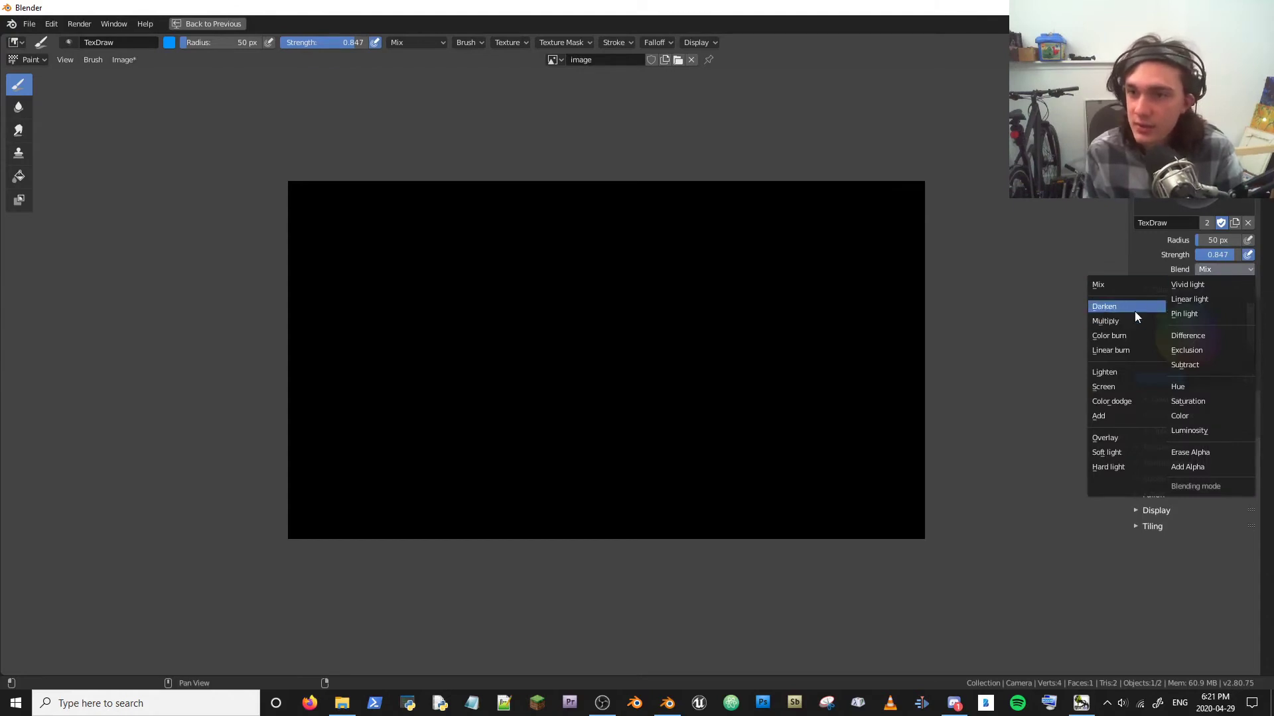
{"action": "left_click", "coordinate": [1124, 335]}
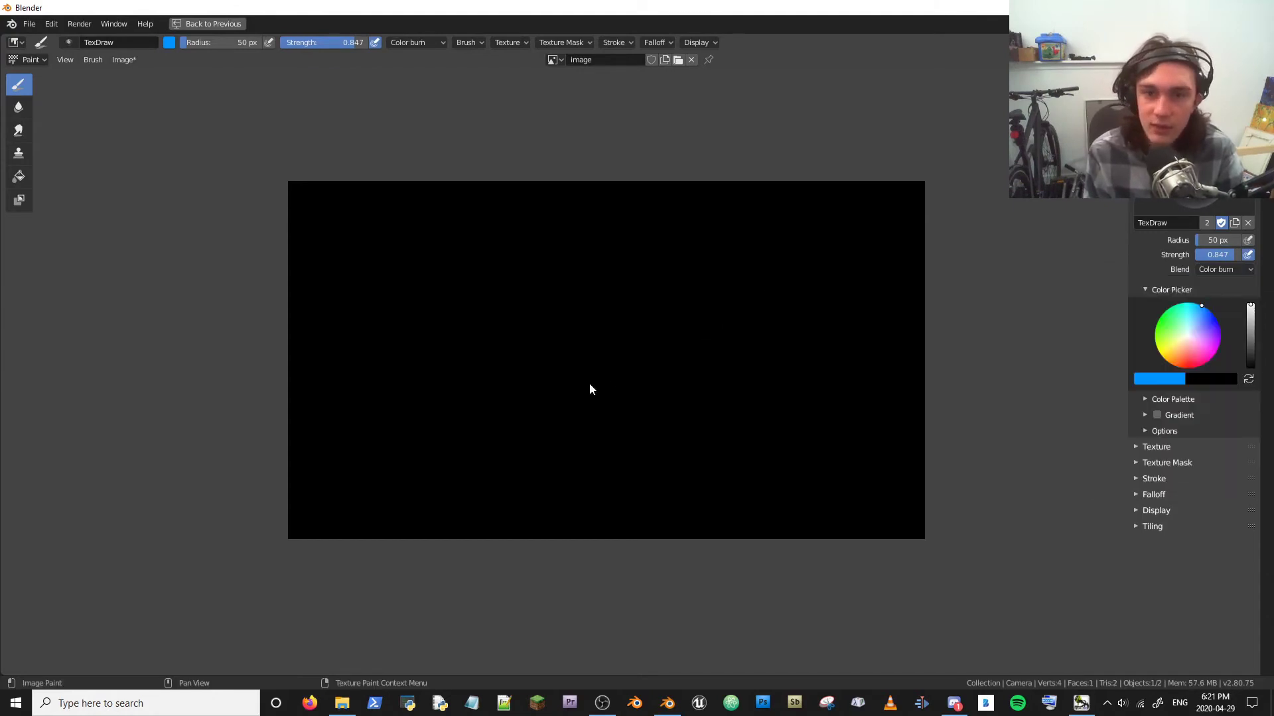
{"action": "left_click", "coordinate": [1230, 269]}
{"action": "left_click", "coordinate": [1128, 334]}
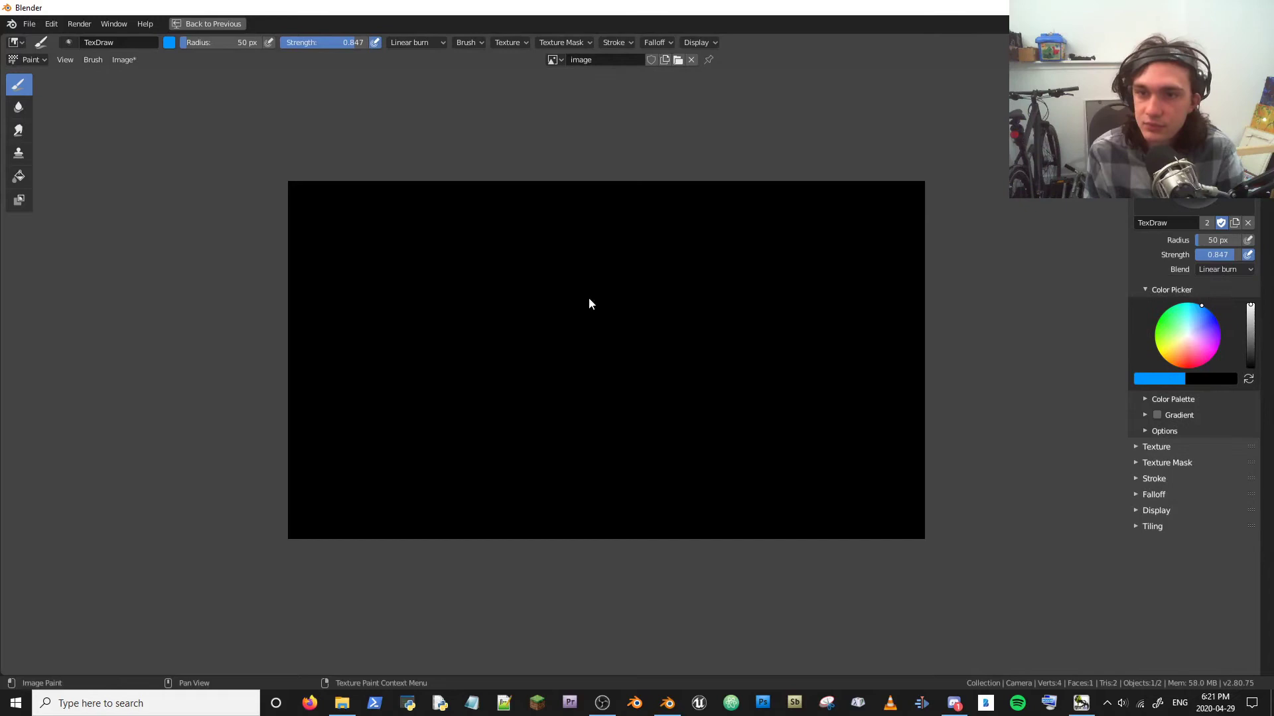
{"action": "left_click", "coordinate": [1205, 269]}
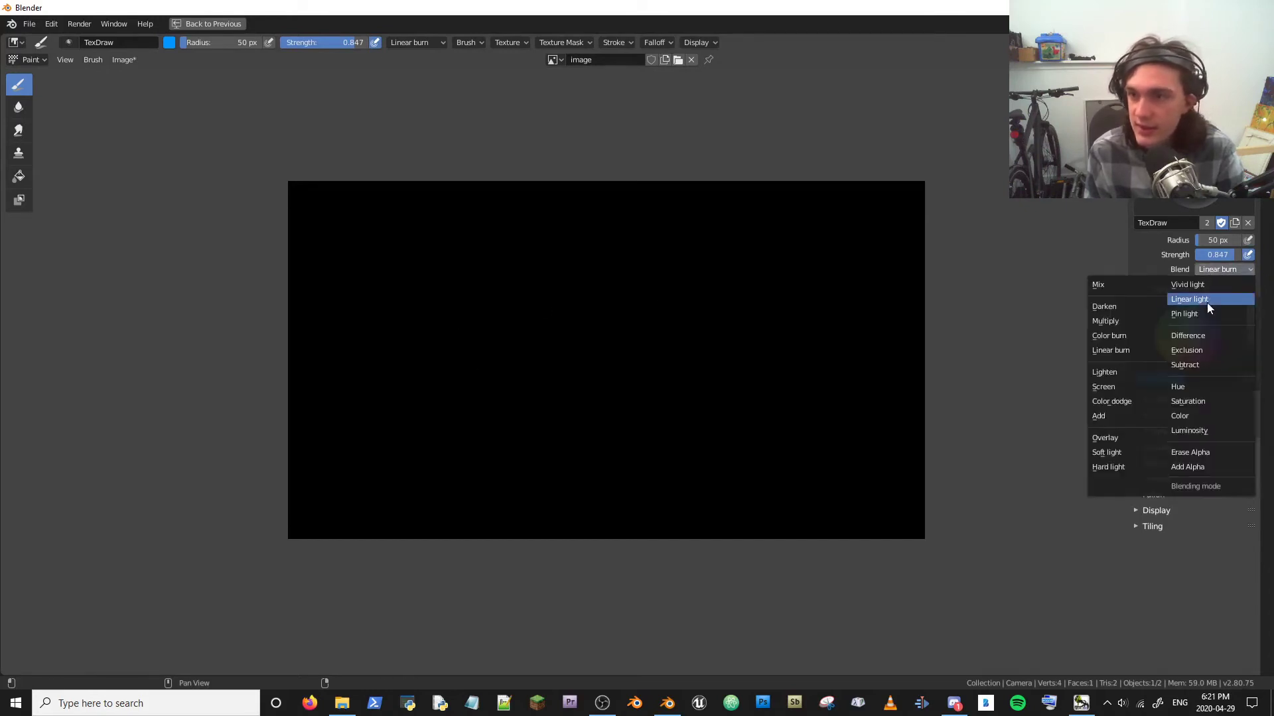
{"action": "left_click", "coordinate": [1121, 284]}
Paint large soft blue strokes across the middle of the black image, filling the gaps.
{"action": "mouse_move", "coordinate": [495, 230]}
{"action": "left_mouse_down"}
{"action": "mouse_move", "coordinate": [467, 245]}
{"action": "mouse_move", "coordinate": [582, 423]}
{"action": "mouse_move", "coordinate": [522, 302]}
{"action": "mouse_move", "coordinate": [681, 317]}
{"action": "left_mouse_up"}
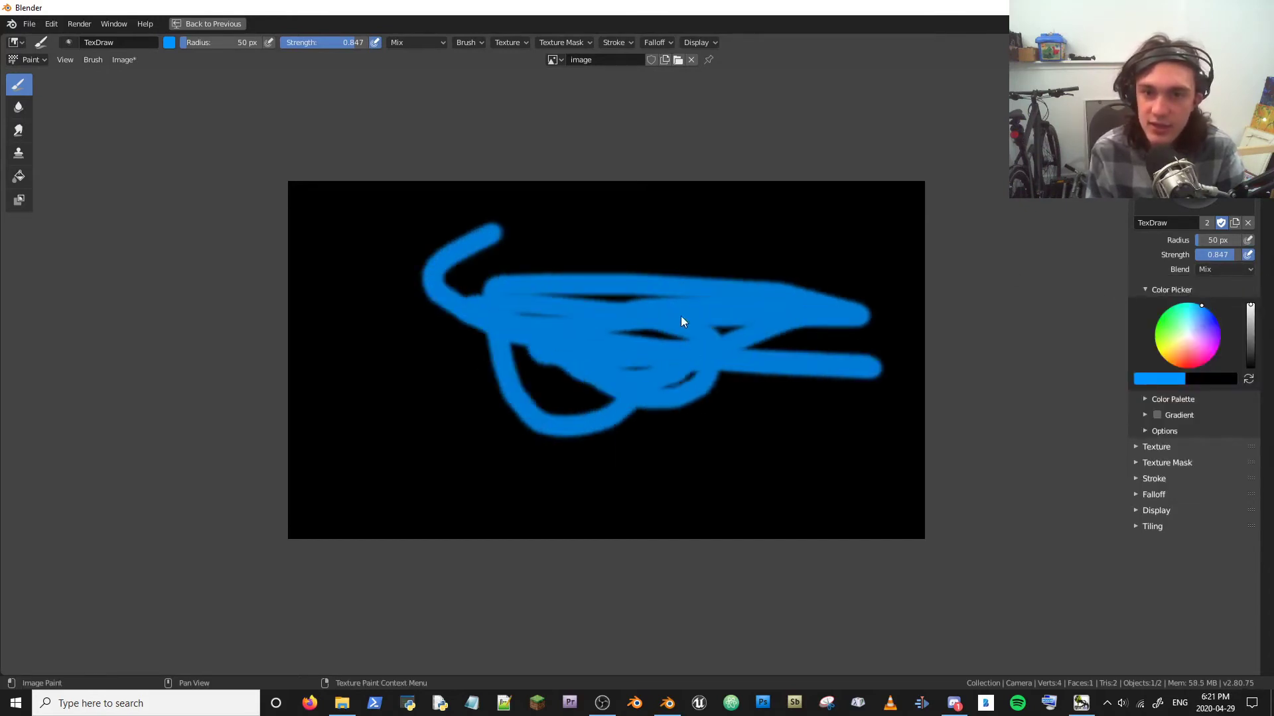
{"action": "mouse_move", "coordinate": [666, 390]}
{"action": "left_mouse_down"}
{"action": "mouse_move", "coordinate": [571, 415]}
{"action": "mouse_move", "coordinate": [474, 335]}
{"action": "left_mouse_up"}
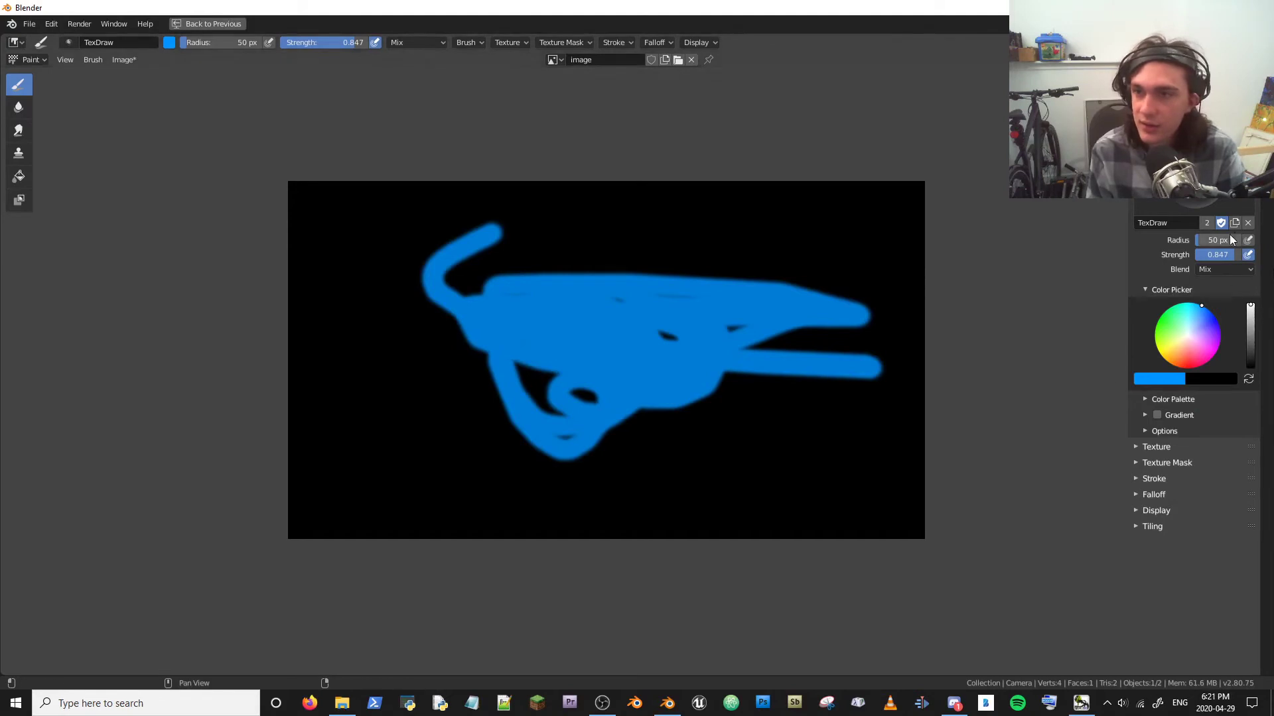
{"action": "mouse_move", "coordinate": [743, 226]}
{"action": "left_mouse_down"}
{"action": "mouse_move", "coordinate": [585, 279]}
{"action": "mouse_move", "coordinate": [577, 332]}
{"action": "mouse_move", "coordinate": [762, 412]}
{"action": "mouse_move", "coordinate": [862, 371]}
{"action": "left_mouse_up"}
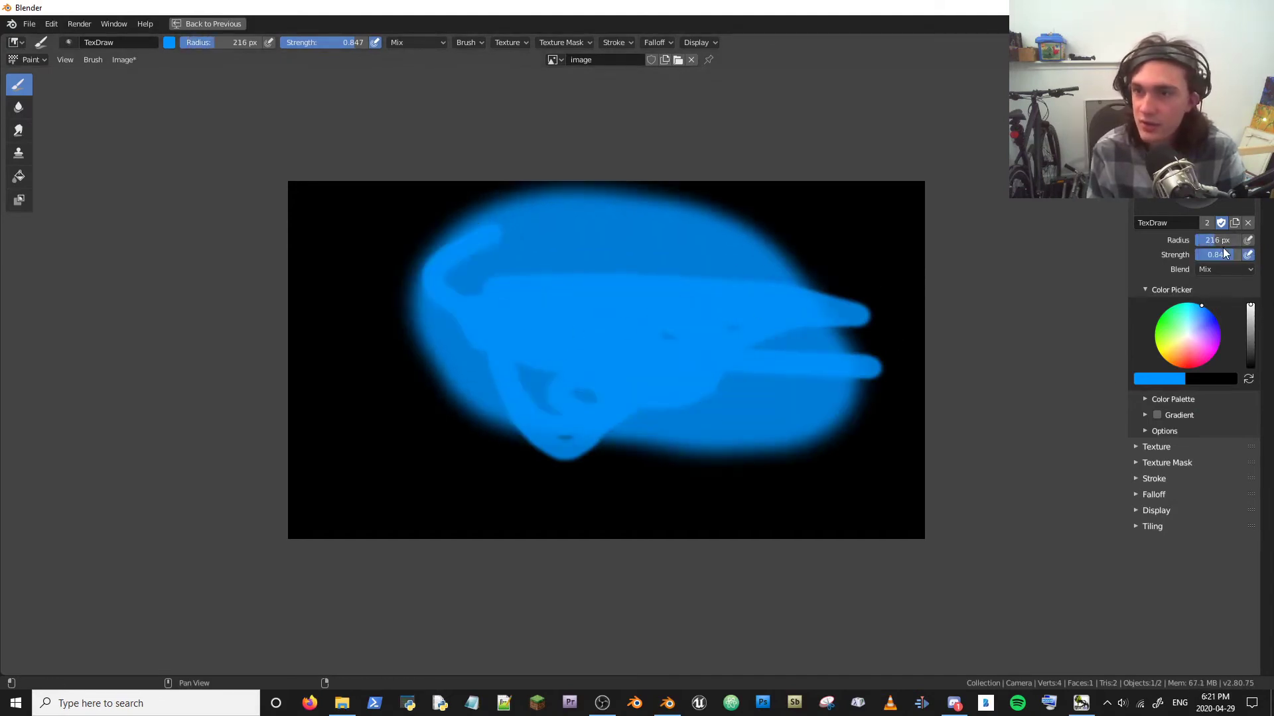
{"action": "mouse_move", "coordinate": [521, 363]}
{"action": "left_mouse_down"}
{"action": "mouse_move", "coordinate": [595, 253]}
{"action": "mouse_move", "coordinate": [484, 309]}
{"action": "mouse_move", "coordinate": [803, 425]}
{"action": "left_mouse_up"}
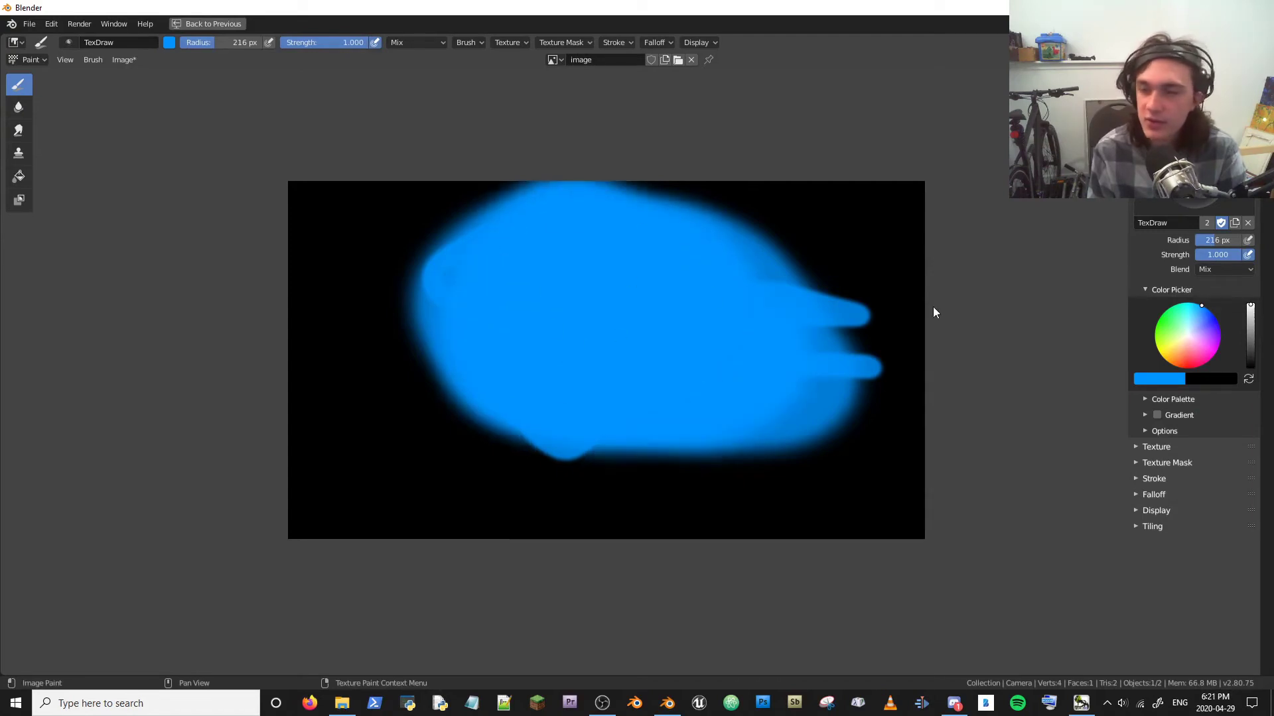
Paint strokes over the blob's centre with Add, Hue and Subtract blending in turn.
{"action": "left_click", "coordinate": [1212, 269]}
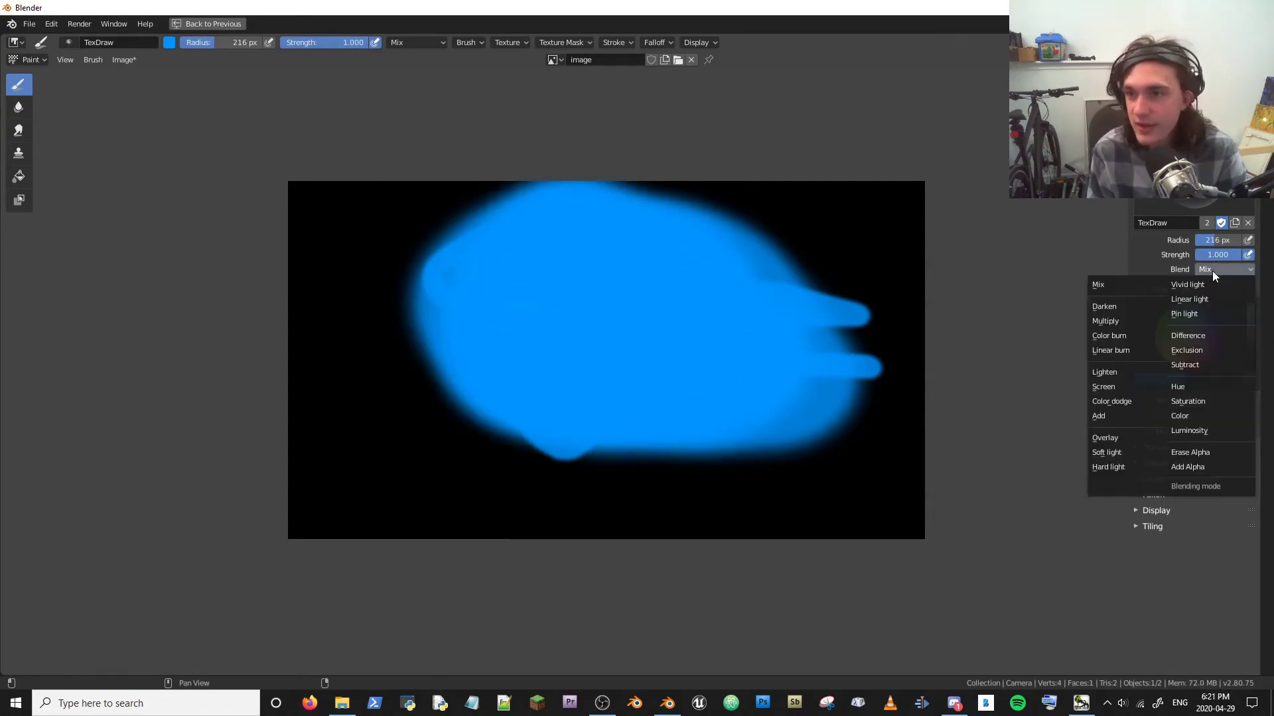
{"action": "left_click", "coordinate": [1120, 416]}
{"action": "mouse_move", "coordinate": [709, 328]}
{"action": "left_mouse_down"}
{"action": "mouse_move", "coordinate": [562, 311]}
{"action": "mouse_move", "coordinate": [599, 313]}
{"action": "mouse_move", "coordinate": [604, 255]}
{"action": "left_mouse_up"}
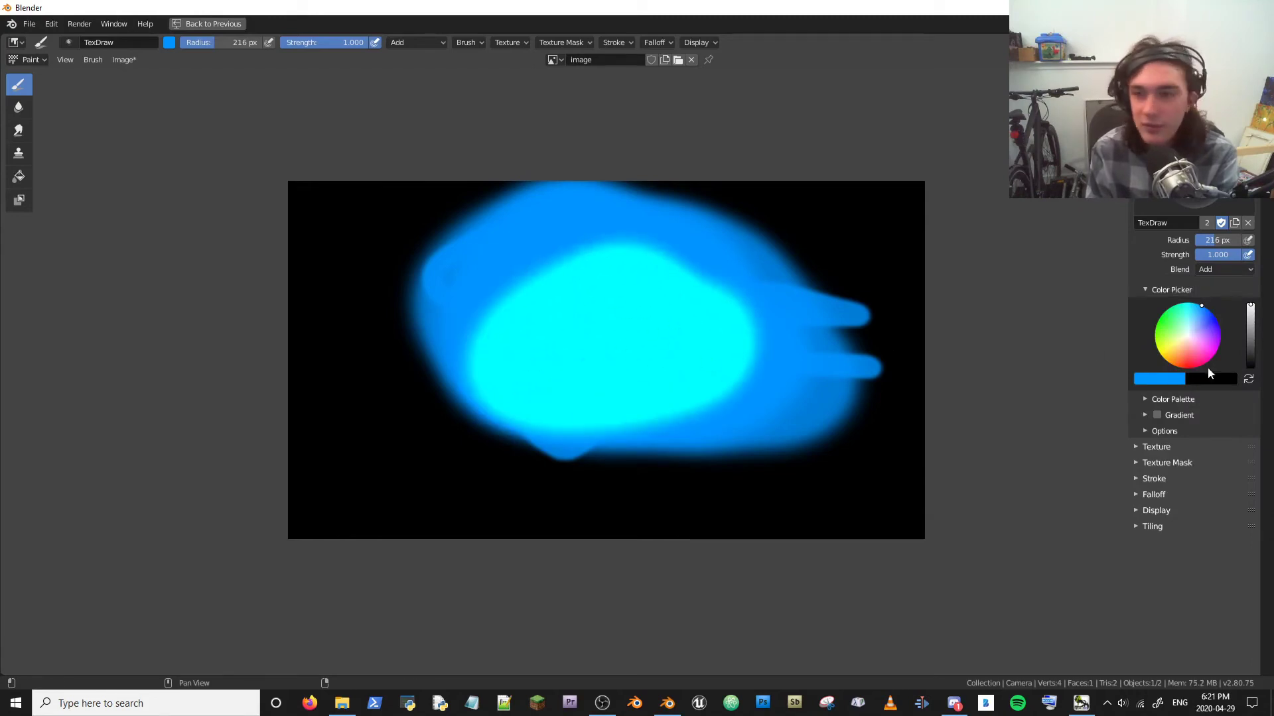
{"action": "left_click", "coordinate": [1210, 274]}
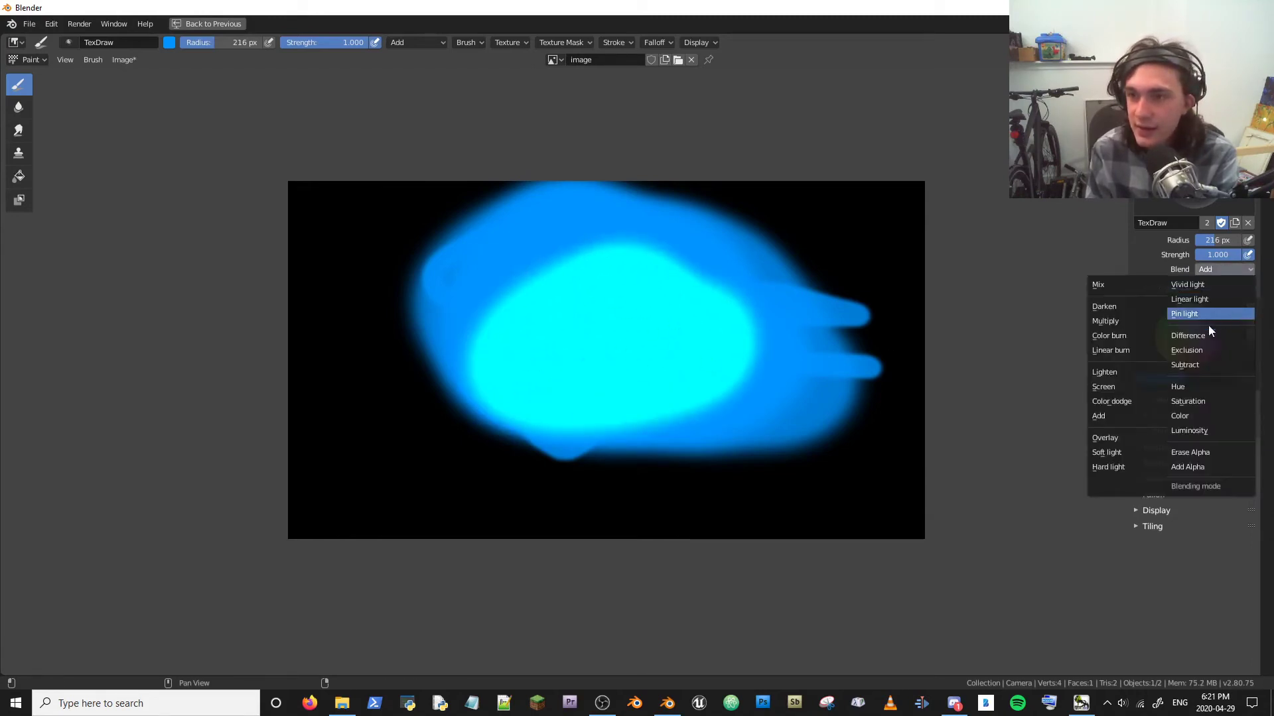
{"action": "left_click", "coordinate": [1200, 388]}
{"action": "mouse_move", "coordinate": [642, 322]}
{"action": "left_mouse_down"}
{"action": "mouse_move", "coordinate": [660, 330]}
{"action": "mouse_move", "coordinate": [583, 285]}
{"action": "left_mouse_up"}
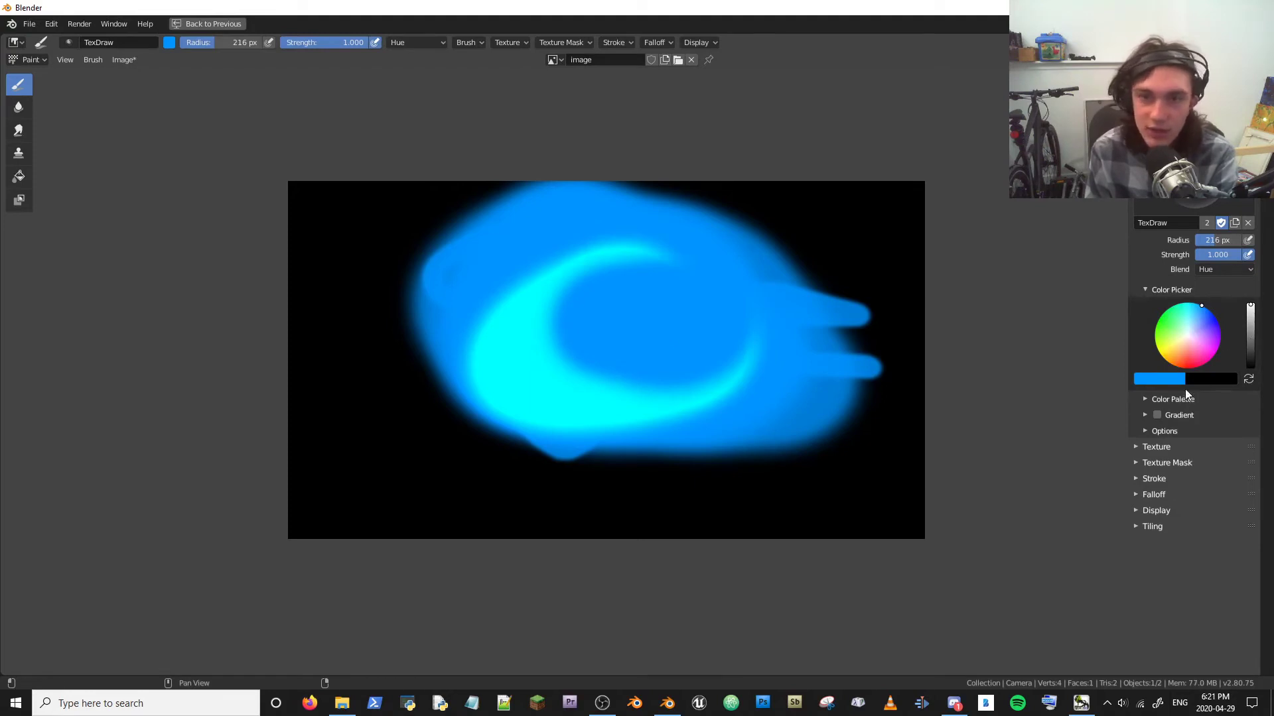
{"action": "left_click", "coordinate": [1224, 271]}
{"action": "left_click", "coordinate": [1219, 361]}
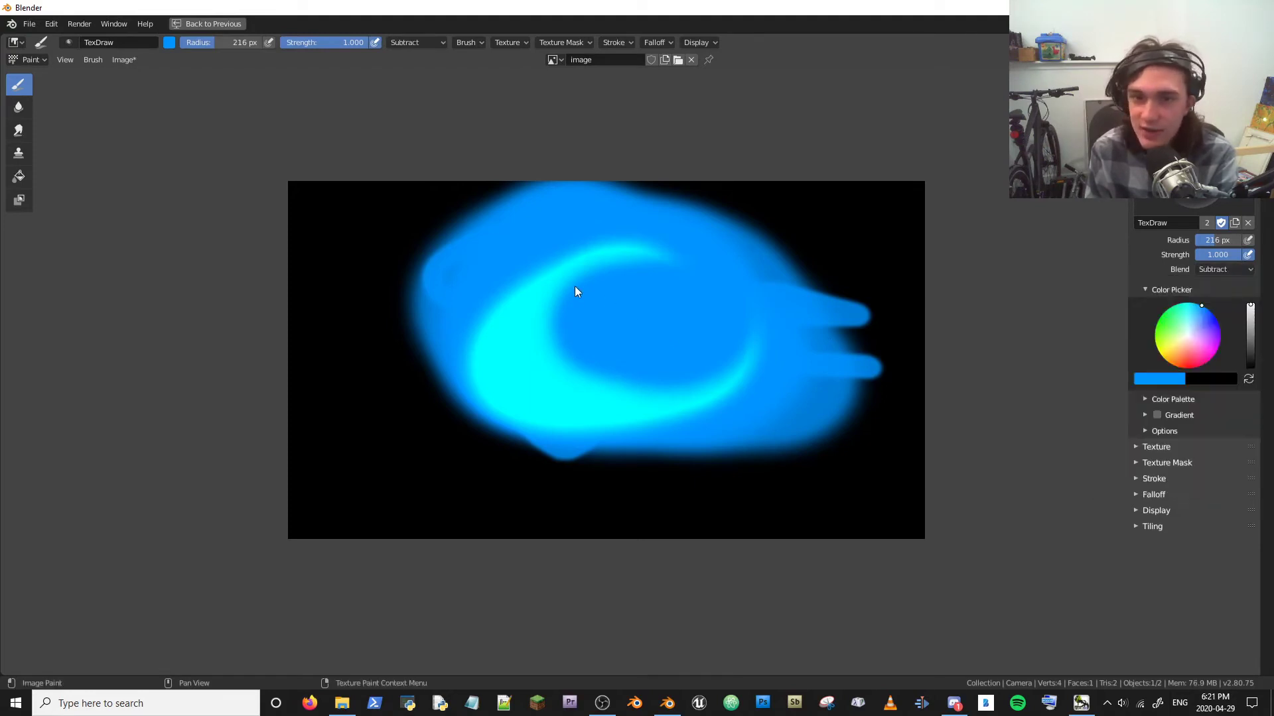
{"action": "mouse_move", "coordinate": [575, 285]}
{"action": "left_mouse_down"}
{"action": "mouse_move", "coordinate": [587, 273]}
{"action": "mouse_move", "coordinate": [619, 297]}
{"action": "mouse_move", "coordinate": [535, 287]}
{"action": "mouse_move", "coordinate": [520, 310]}
{"action": "mouse_move", "coordinate": [617, 394]}
{"action": "left_mouse_up"}
Paint with Vivid light, then Pin light to grow a large dark green ellipse.
{"action": "left_click", "coordinate": [1224, 269]}
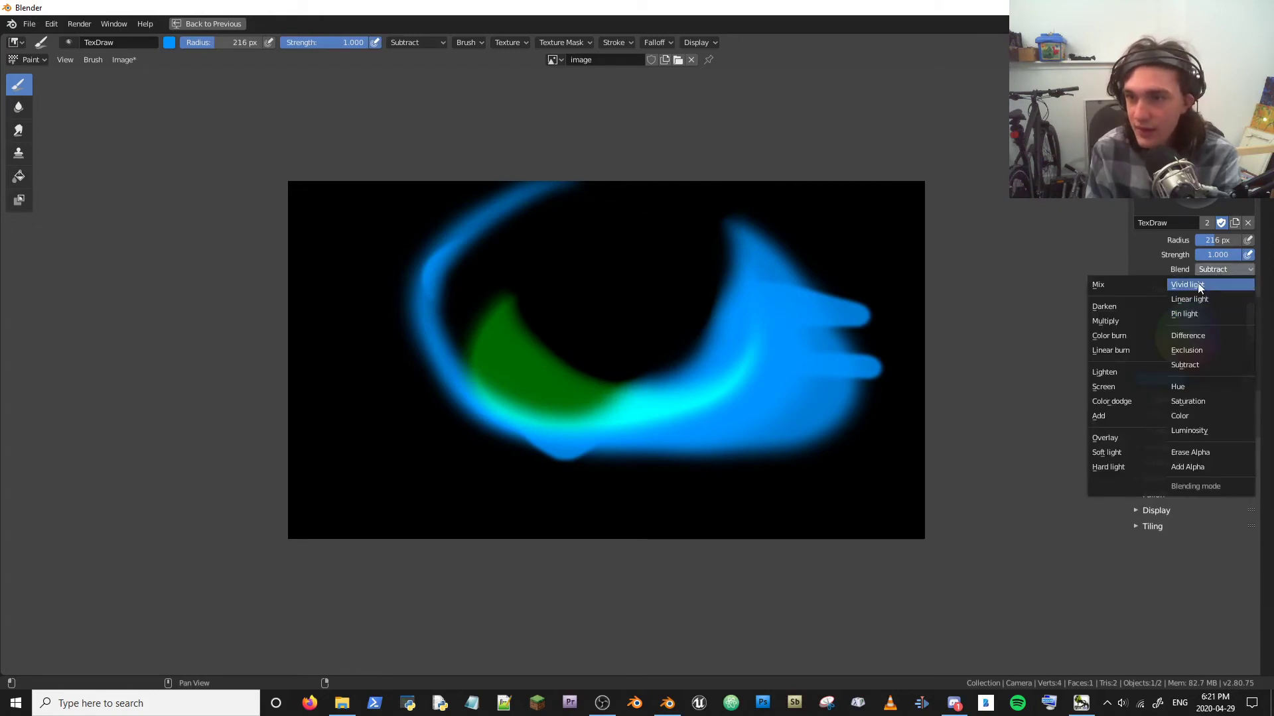
{"action": "left_click", "coordinate": [1196, 283]}
{"action": "mouse_move", "coordinate": [675, 304]}
{"action": "left_mouse_down"}
{"action": "mouse_move", "coordinate": [508, 281]}
{"action": "mouse_move", "coordinate": [588, 342]}
{"action": "mouse_move", "coordinate": [616, 338]}
{"action": "mouse_move", "coordinate": [583, 342]}
{"action": "mouse_move", "coordinate": [631, 318]}
{"action": "mouse_move", "coordinate": [607, 307]}
{"action": "mouse_move", "coordinate": [697, 350]}
{"action": "left_mouse_up"}
{"action": "left_click", "coordinate": [1219, 268]}
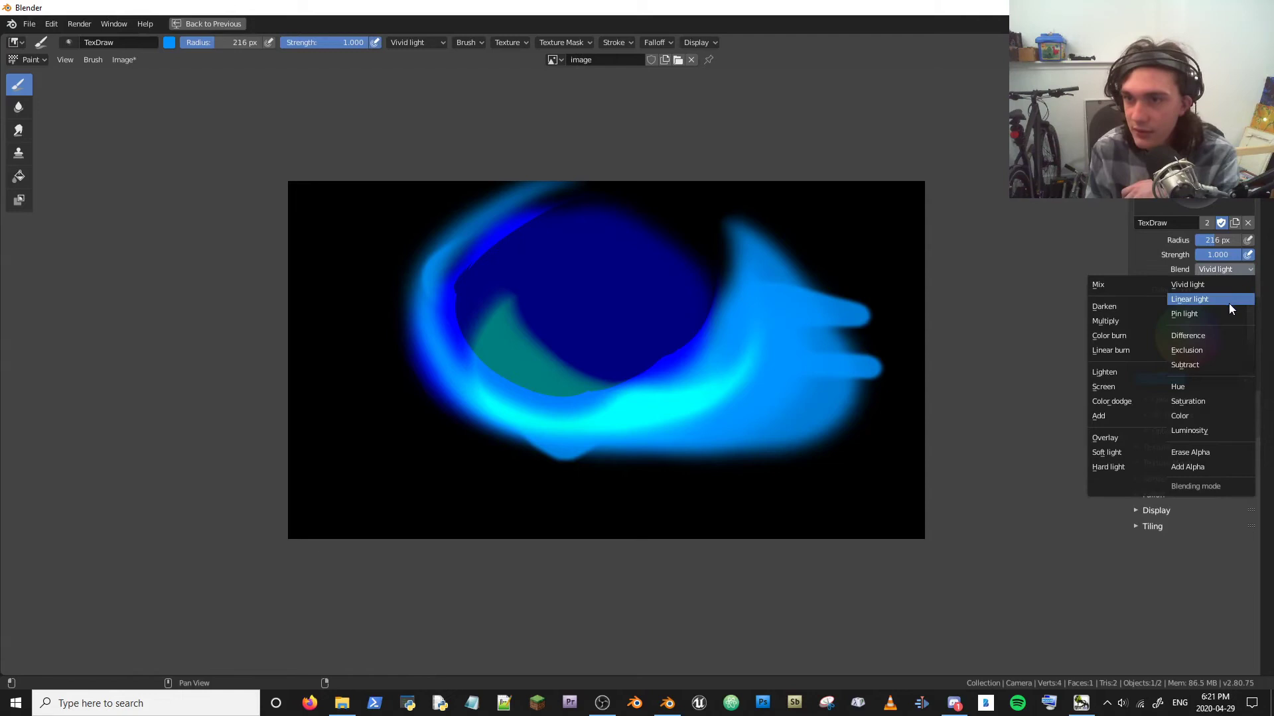
{"action": "left_click", "coordinate": [1225, 307]}
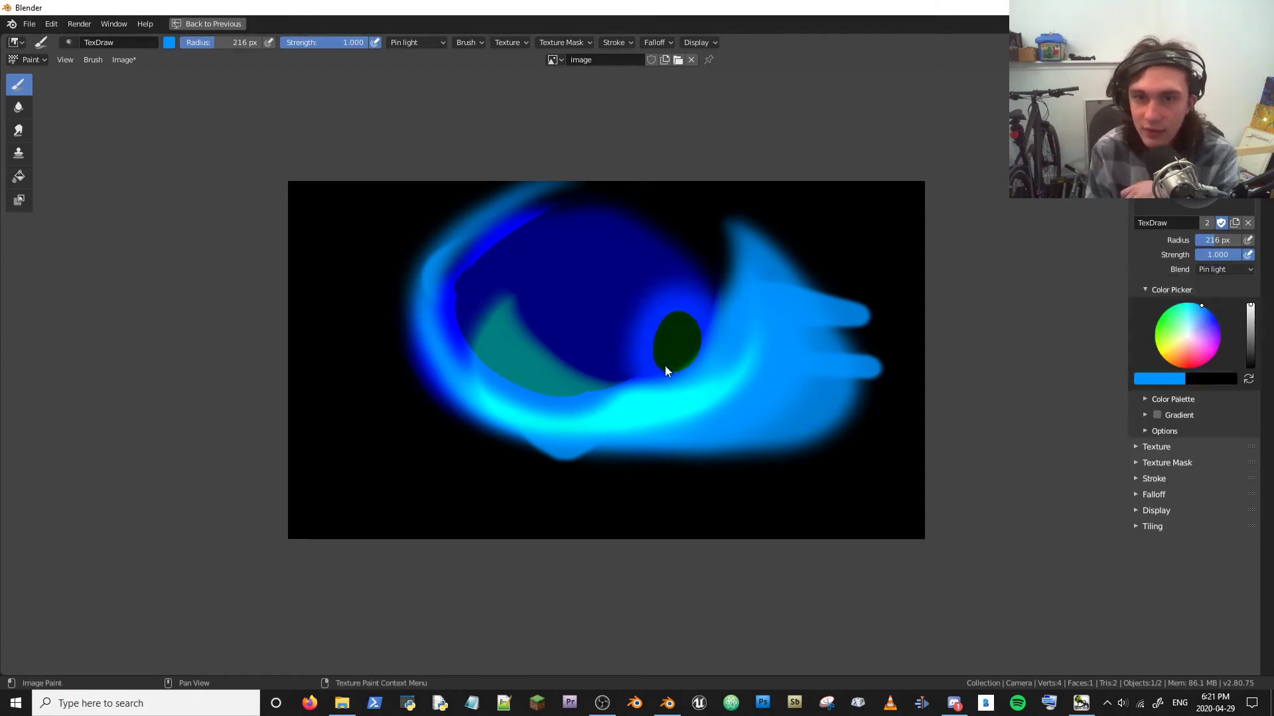
{"action": "mouse_move", "coordinate": [666, 370]}
{"action": "left_mouse_down"}
{"action": "mouse_move", "coordinate": [613, 304]}
{"action": "mouse_move", "coordinate": [776, 350]}
{"action": "mouse_move", "coordinate": [668, 380]}
{"action": "mouse_move", "coordinate": [645, 336]}
{"action": "left_mouse_up"}
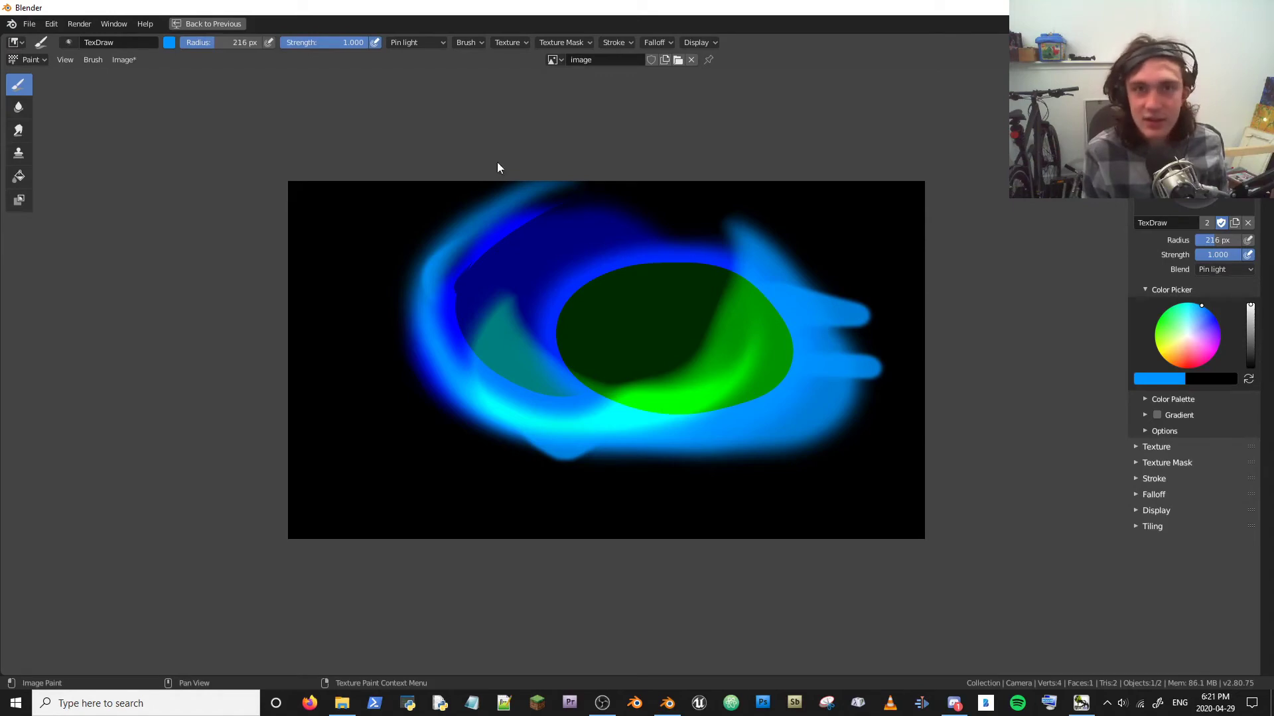
{"action": "mouse_move", "coordinate": [677, 325]}
{"action": "left_mouse_down"}
{"action": "mouse_move", "coordinate": [530, 360]}
{"action": "mouse_move", "coordinate": [557, 386]}
{"action": "mouse_move", "coordinate": [608, 356]}
{"action": "mouse_move", "coordinate": [561, 351]}
{"action": "left_mouse_up"}
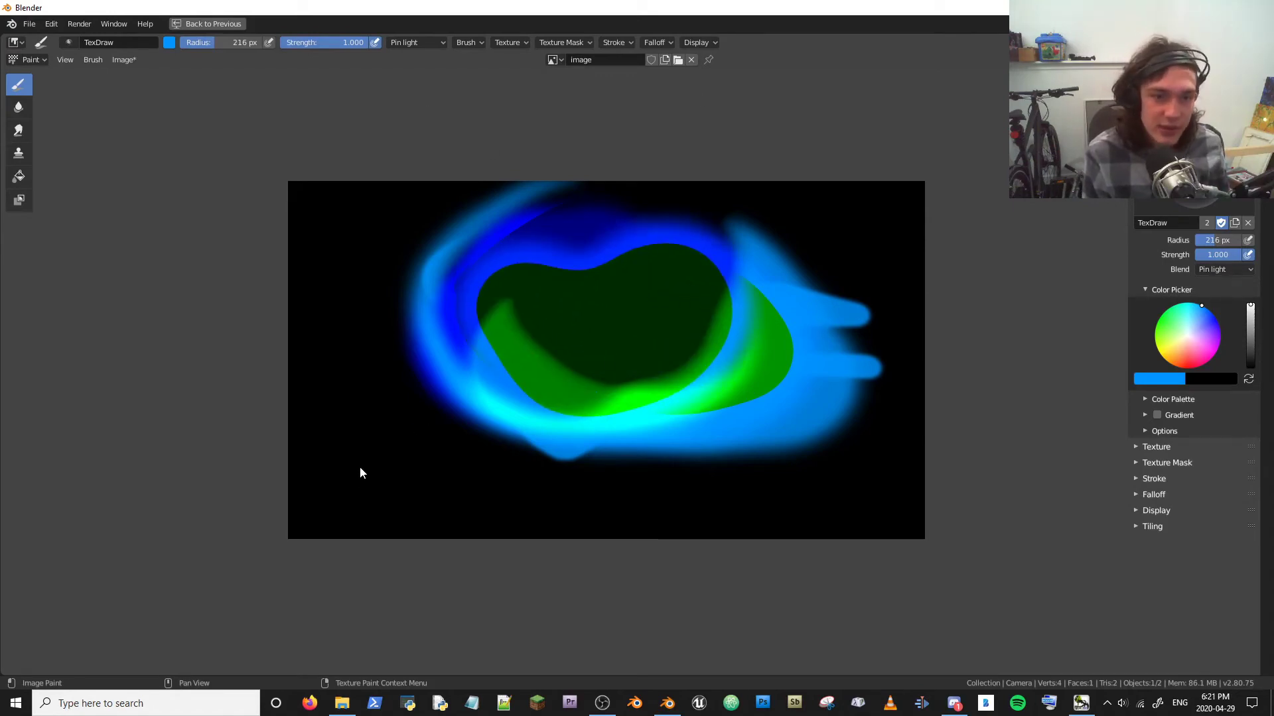
Paint a blue-ringed dark green oval in the lower-left corner of the canvas.
{"action": "scroll", "coordinate": [345, 499], "scroll_direction": "up", "scroll_amount": 5}
{"action": "scroll", "coordinate": [589, 431], "scroll_direction": "down", "scroll_amount": 4}
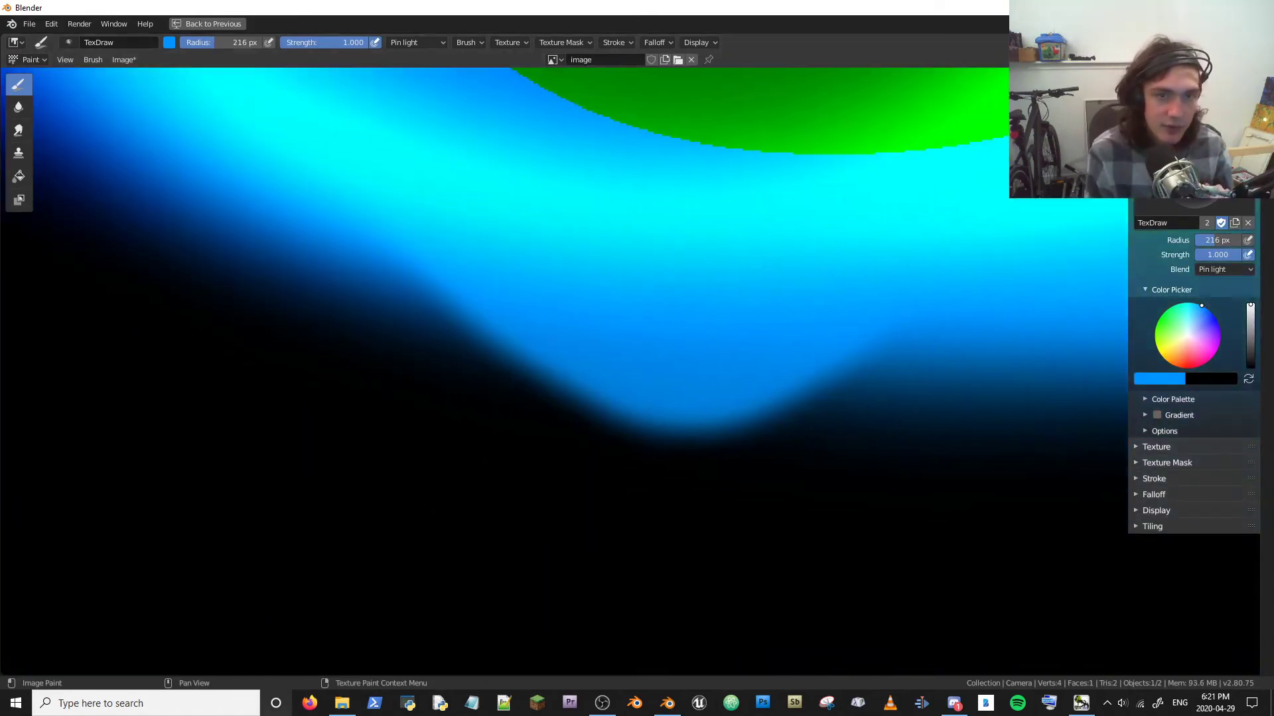
{"action": "scroll", "coordinate": [782, 233], "scroll_direction": "up", "scroll_amount": 5}
{"action": "scroll", "coordinate": [766, 272], "scroll_direction": "down", "scroll_amount": 4}
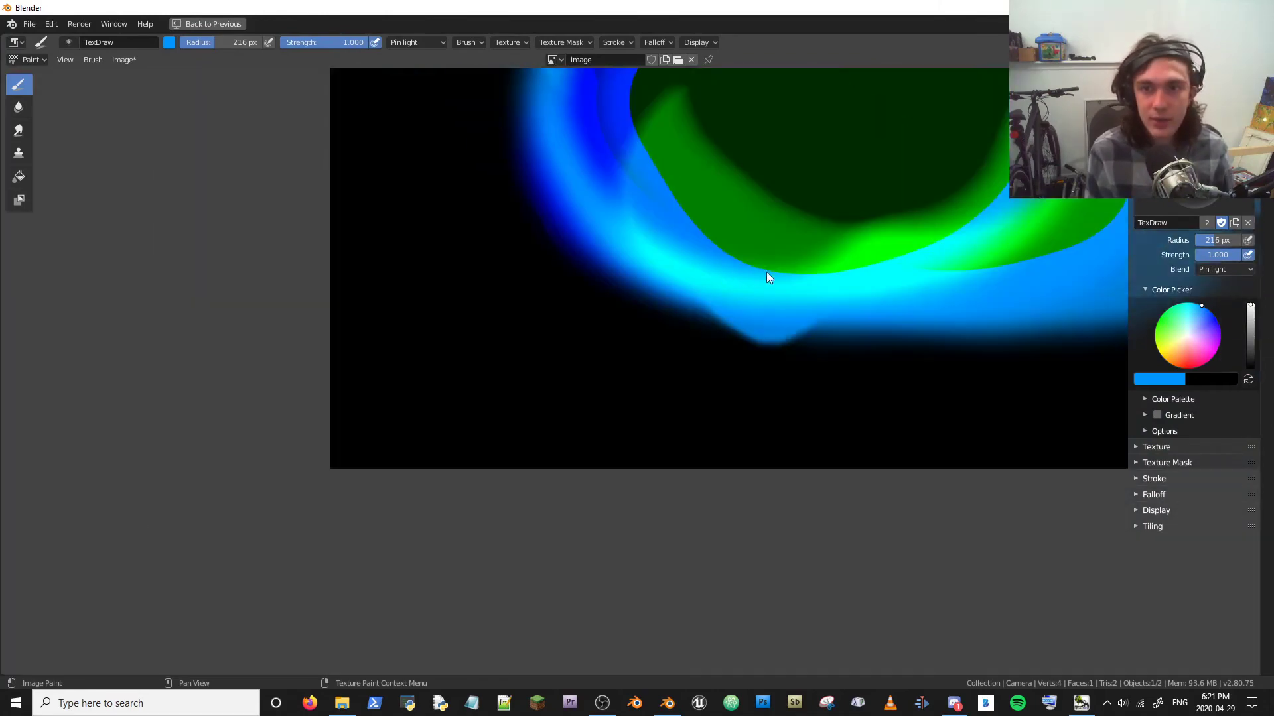
{"action": "scroll", "coordinate": [603, 525], "scroll_direction": "up", "scroll_amount": 5}
{"action": "scroll", "coordinate": [613, 329], "scroll_direction": "down", "scroll_amount": 2}
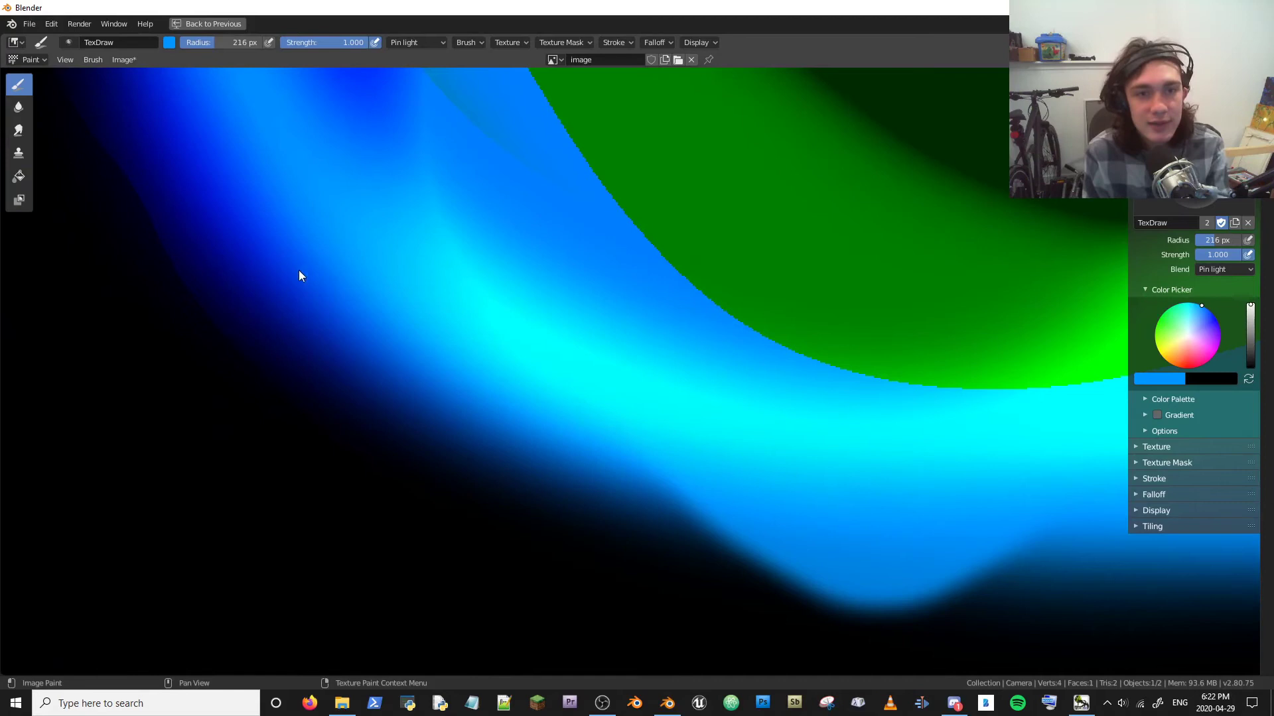
{"action": "scroll", "coordinate": [499, 368], "scroll_direction": "down", "scroll_amount": 5}
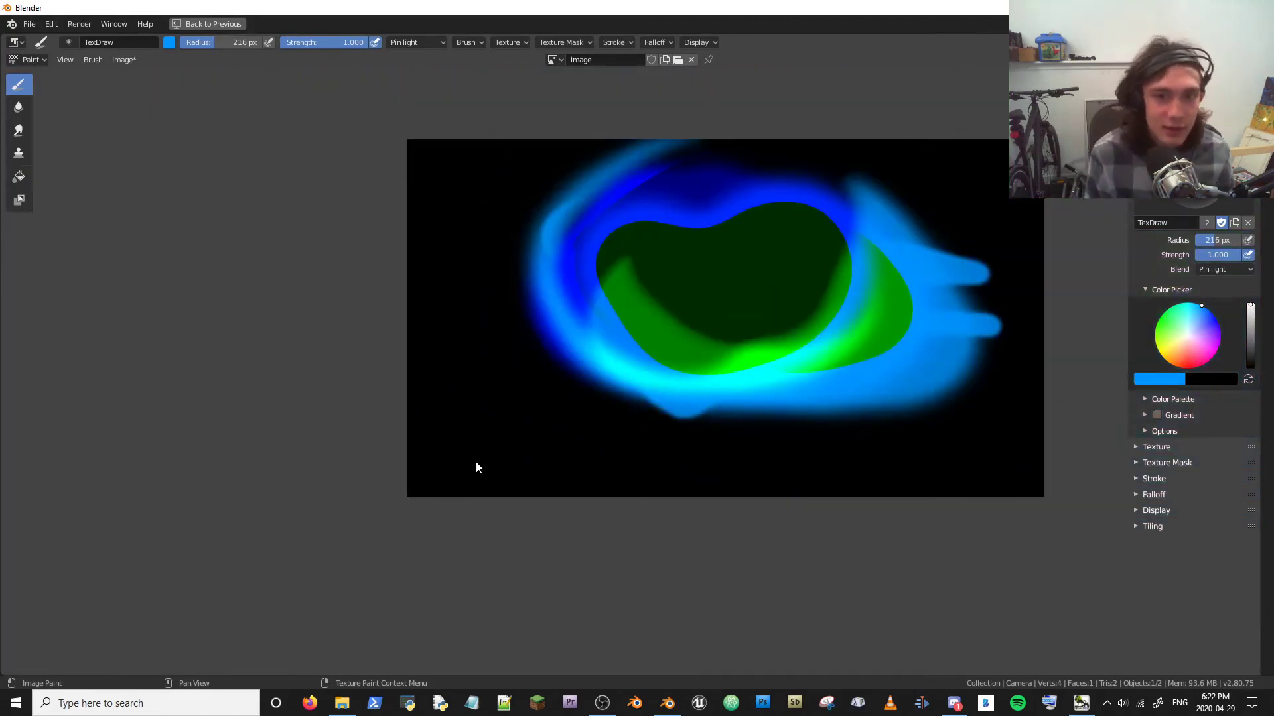
{"action": "scroll", "coordinate": [475, 467], "scroll_direction": "up", "scroll_amount": 5}
{"action": "scroll", "coordinate": [455, 471], "scroll_direction": "down", "scroll_amount": 2}
{"action": "mouse_move", "coordinate": [449, 316]}
{"action": "left_mouse_down"}
{"action": "mouse_move", "coordinate": [557, 304]}
{"action": "mouse_move", "coordinate": [559, 328]}
{"action": "mouse_move", "coordinate": [471, 319]}
{"action": "mouse_move", "coordinate": [483, 296]}
{"action": "mouse_move", "coordinate": [400, 264]}
{"action": "mouse_move", "coordinate": [531, 223]}
{"action": "mouse_move", "coordinate": [562, 180]}
{"action": "mouse_move", "coordinate": [423, 229]}
{"action": "mouse_move", "coordinate": [613, 184]}
{"action": "left_mouse_up"}
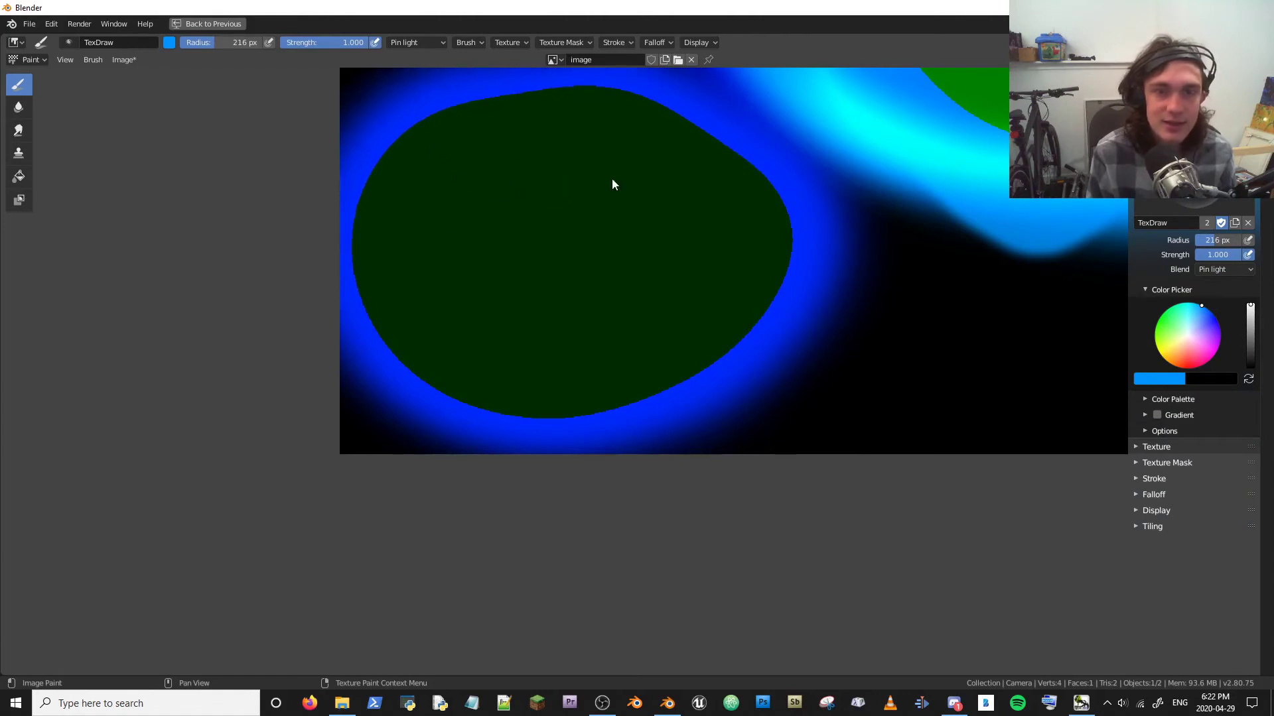
Zoom and pan the canvas to show the whole painting.
{"action": "scroll", "coordinate": [696, 265], "scroll_direction": "down", "scroll_amount": 3}
{"action": "scroll", "coordinate": [745, 313], "scroll_direction": "up", "scroll_amount": 1}
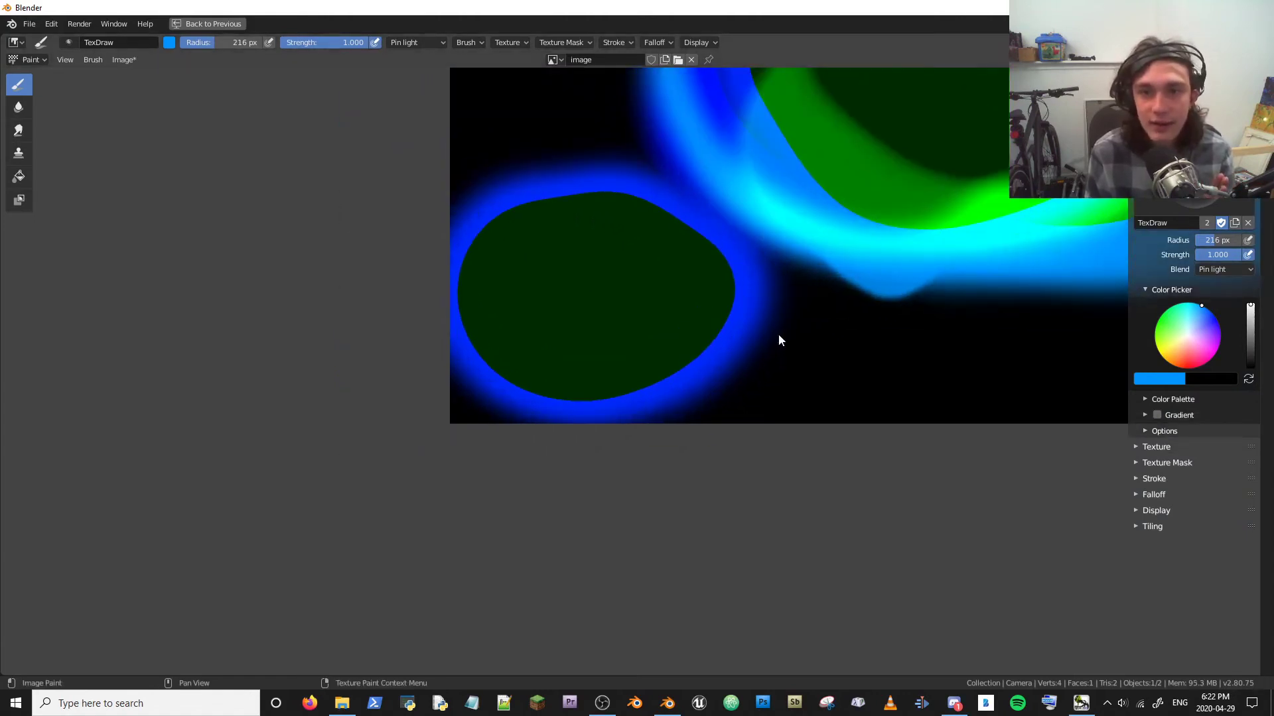
{"action": "scroll", "coordinate": [861, 252], "scroll_direction": "down", "scroll_amount": 3}
{"action": "middle_click_drag", "start_coordinate": [863, 252], "coordinate": [732, 311]}
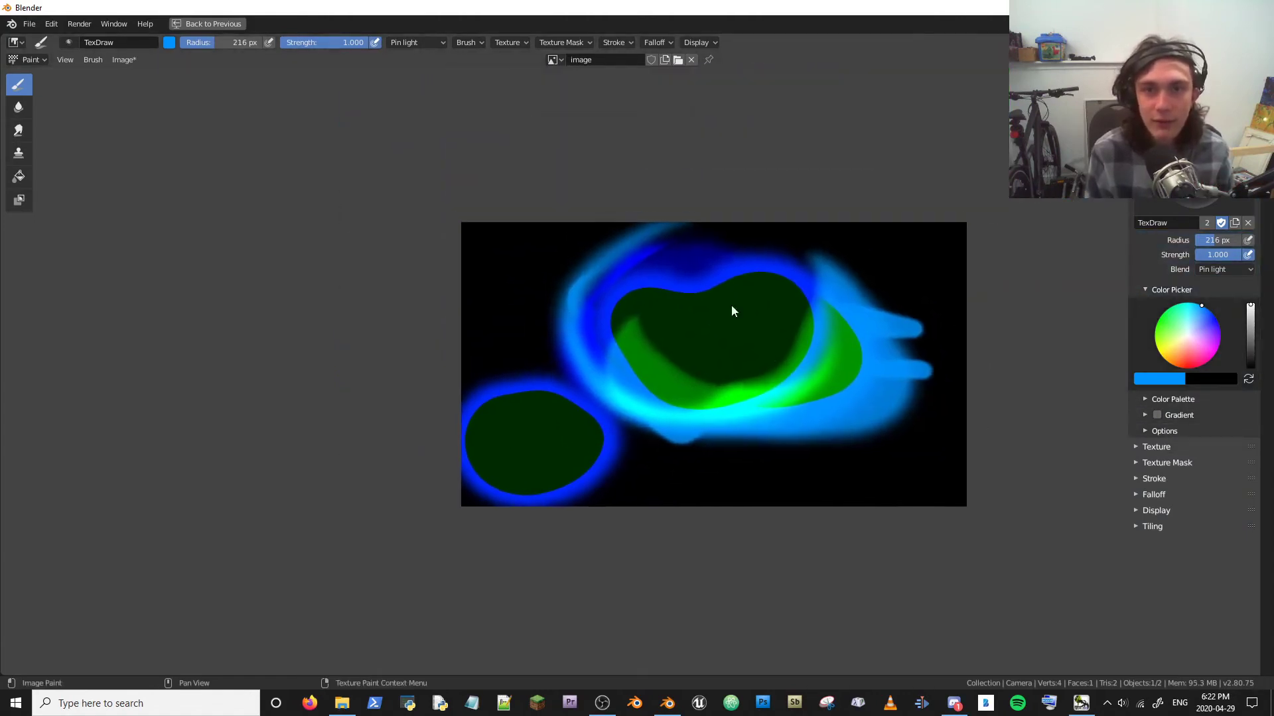
Create a new blank 1920×1080 image and paint a green blob with a blue glow.
{"action": "left_click", "coordinate": [666, 58]}
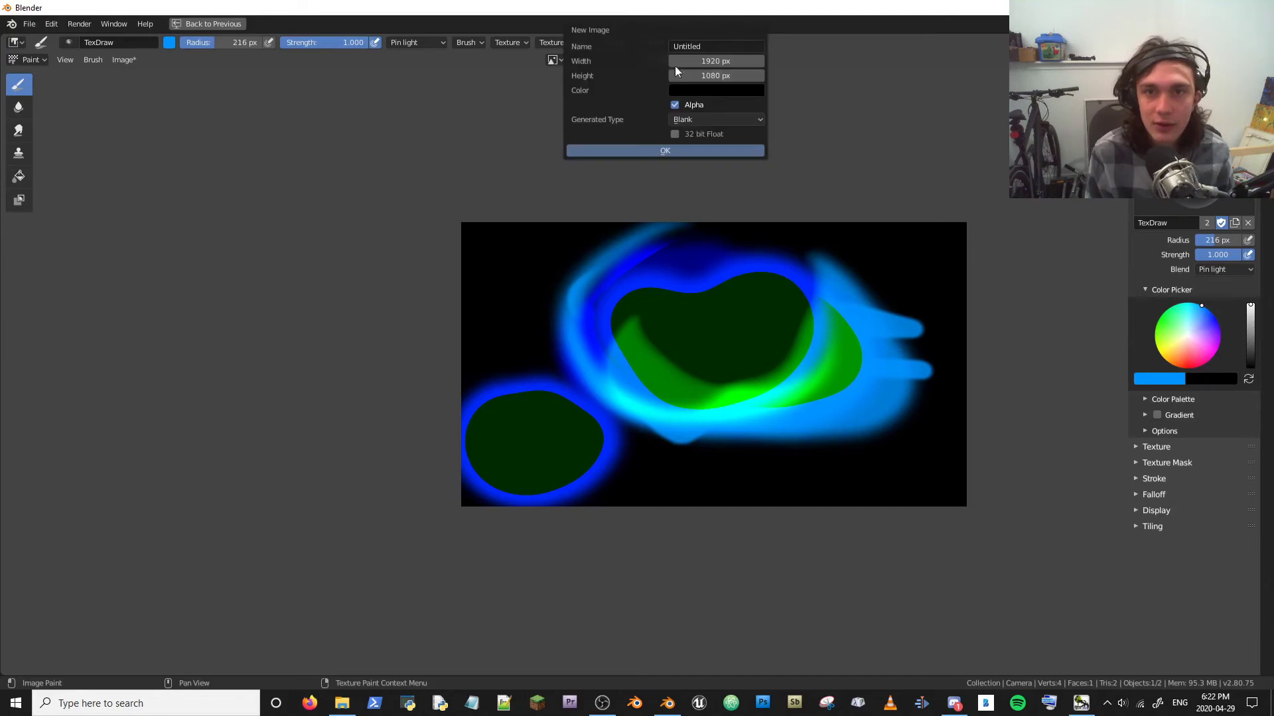
{"action": "left_click", "coordinate": [690, 150]}
{"action": "scroll", "coordinate": [715, 416], "scroll_direction": "up", "scroll_amount": 2}
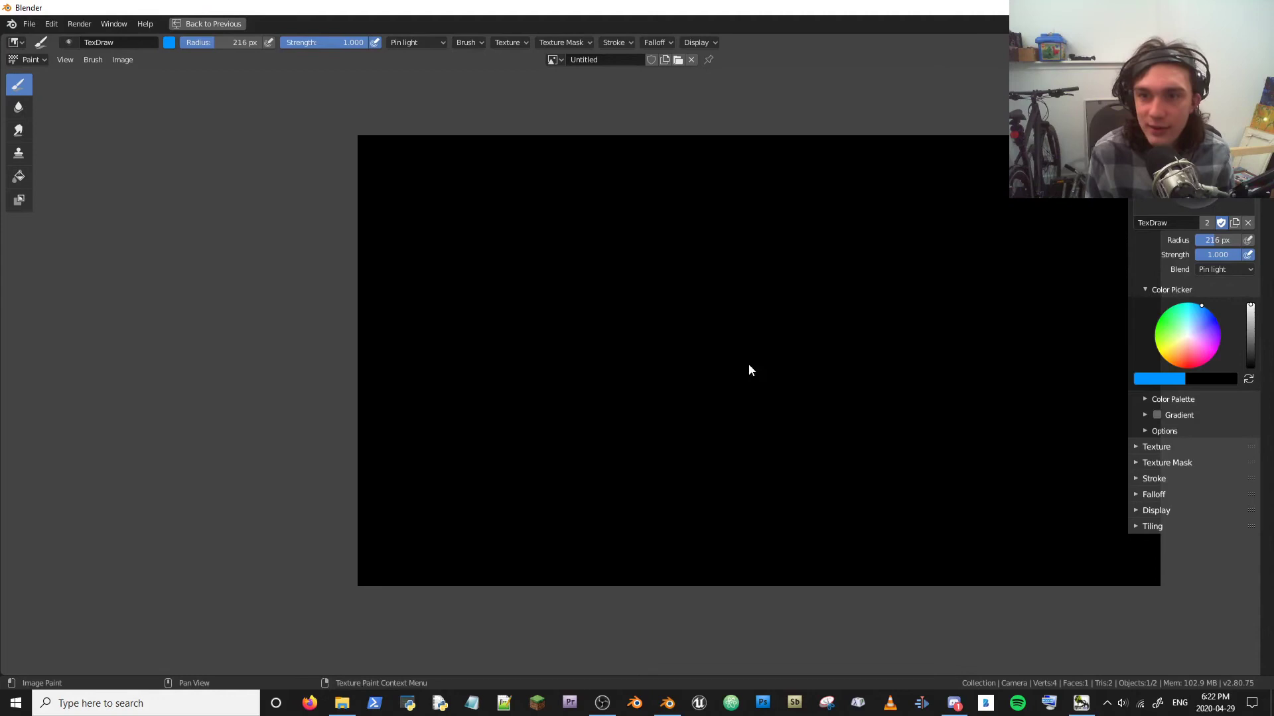
{"action": "mouse_move", "coordinate": [749, 367]}
{"action": "left_mouse_down"}
{"action": "mouse_move", "coordinate": [730, 347]}
{"action": "mouse_move", "coordinate": [770, 378]}
{"action": "mouse_move", "coordinate": [734, 338]}
{"action": "mouse_move", "coordinate": [692, 391]}
{"action": "mouse_move", "coordinate": [719, 303]}
{"action": "mouse_move", "coordinate": [898, 300]}
{"action": "mouse_move", "coordinate": [839, 286]}
{"action": "mouse_move", "coordinate": [894, 309]}
{"action": "mouse_move", "coordinate": [841, 306]}
{"action": "left_mouse_up"}
Check the blending list and colour picker, then paint a smaller blob to the upper left.
{"action": "left_click", "coordinate": [1235, 269]}
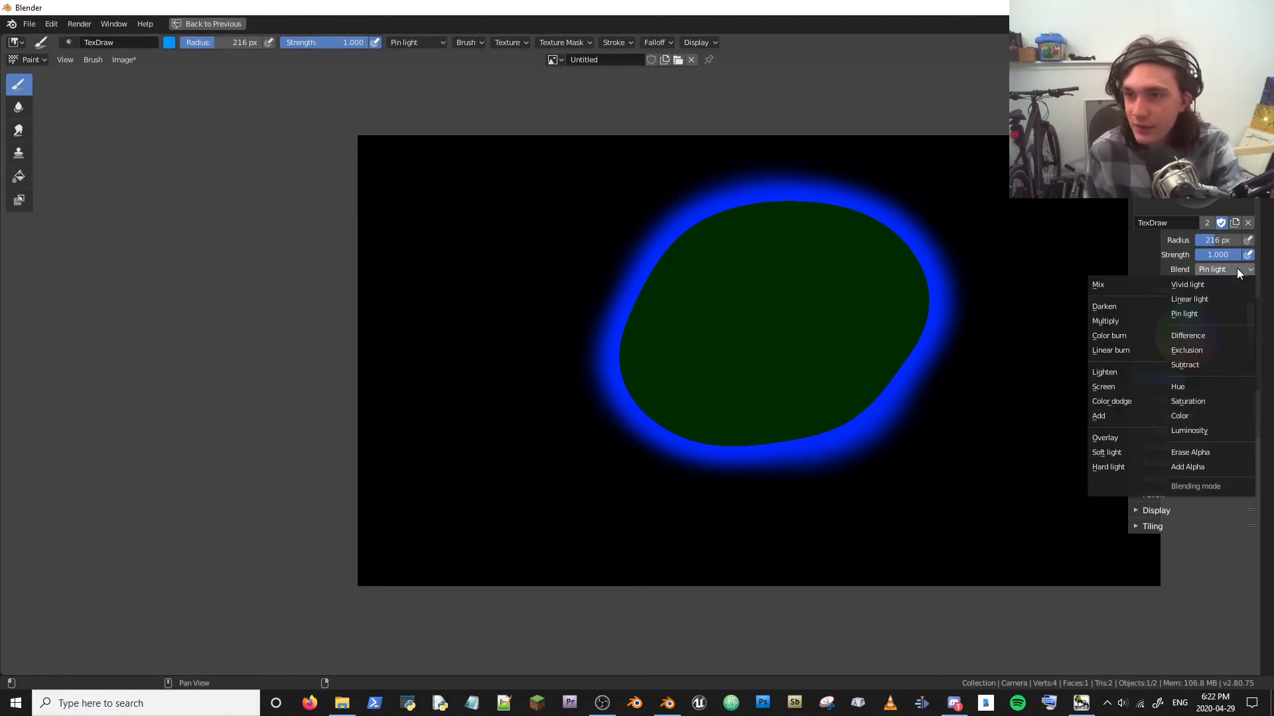
{"action": "left_click", "coordinate": [1184, 314]}
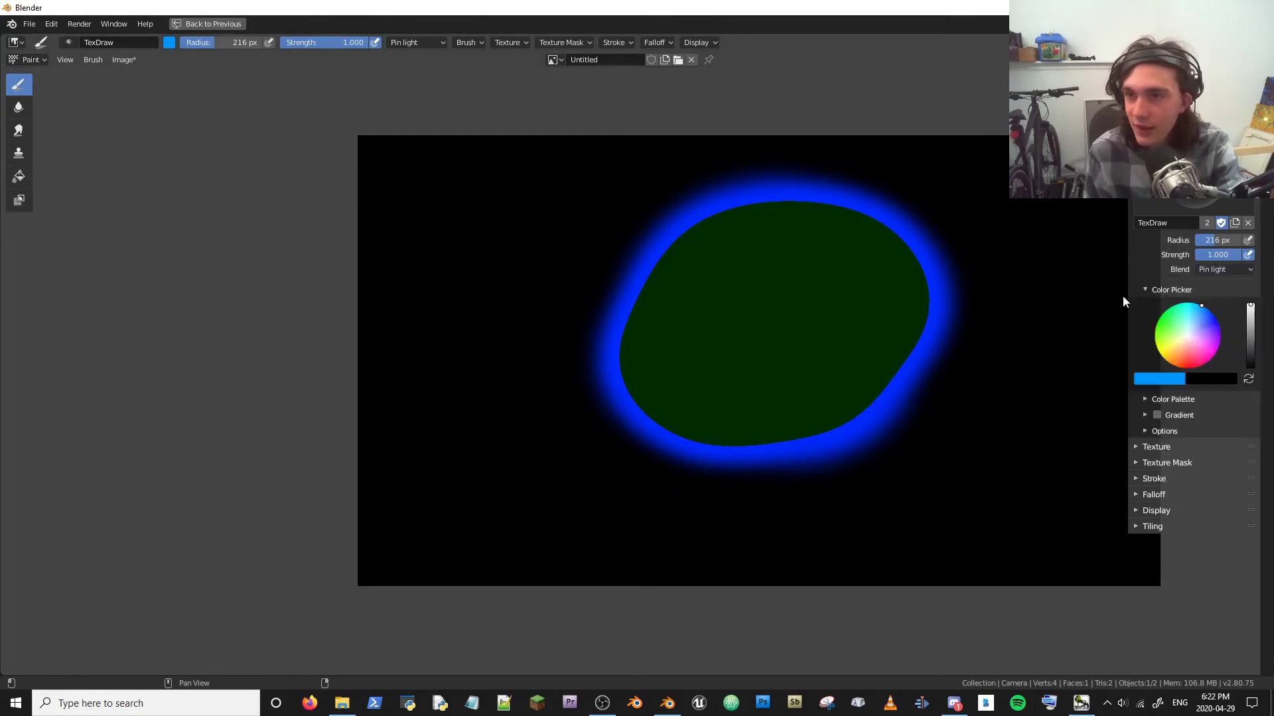
{"action": "left_click", "coordinate": [1171, 378]}
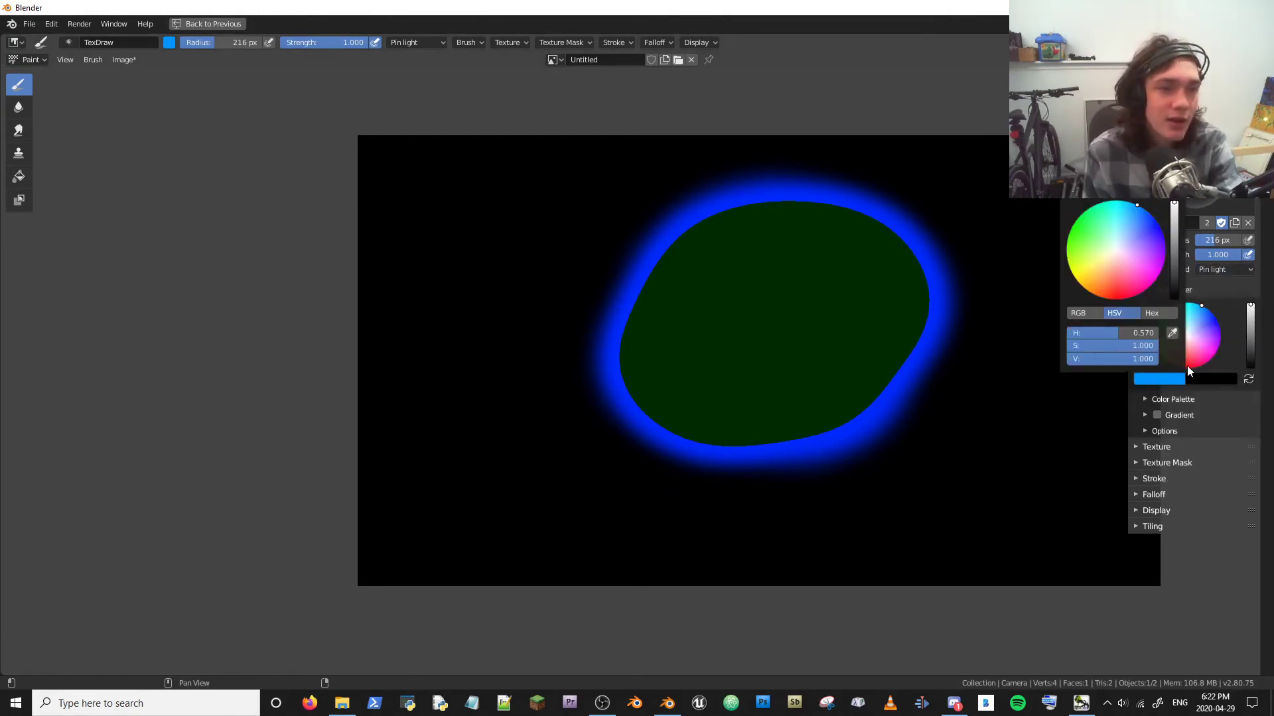
{"action": "left_click", "coordinate": [1187, 364]}
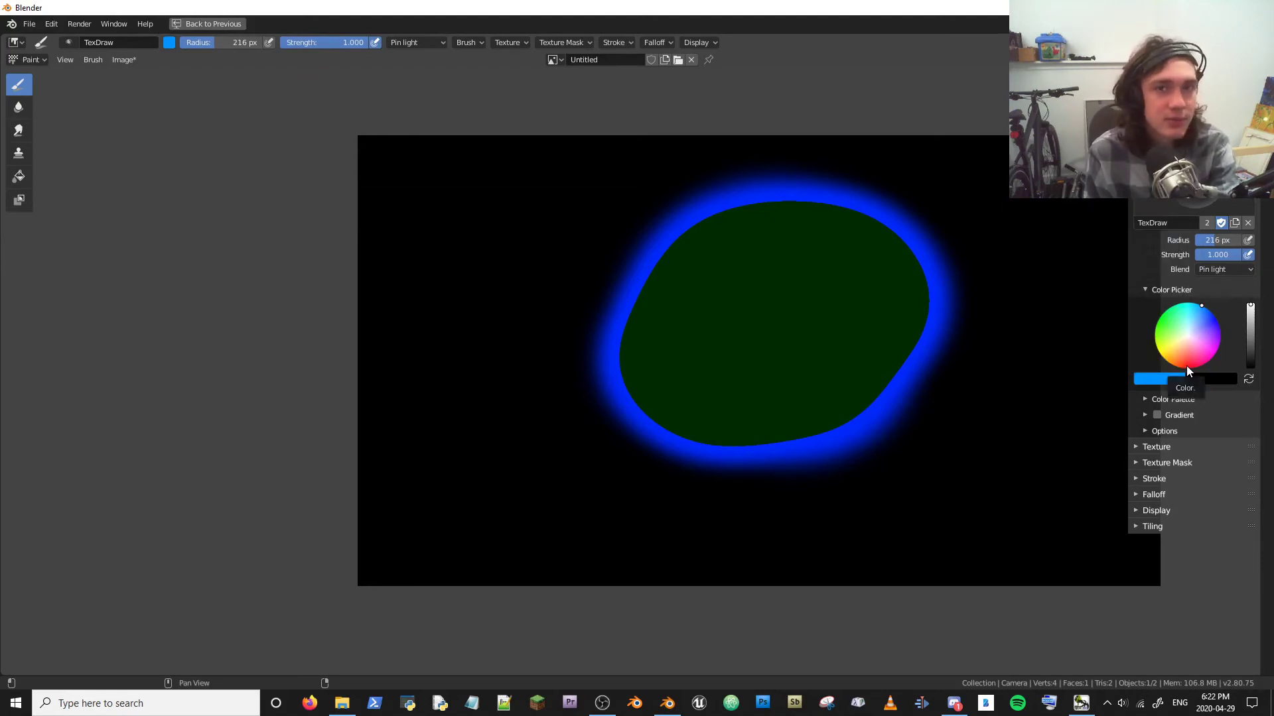
{"action": "mouse_move", "coordinate": [530, 240]}
{"action": "left_mouse_down"}
{"action": "mouse_move", "coordinate": [535, 213]}
{"action": "mouse_move", "coordinate": [560, 245]}
{"action": "left_mouse_up"}
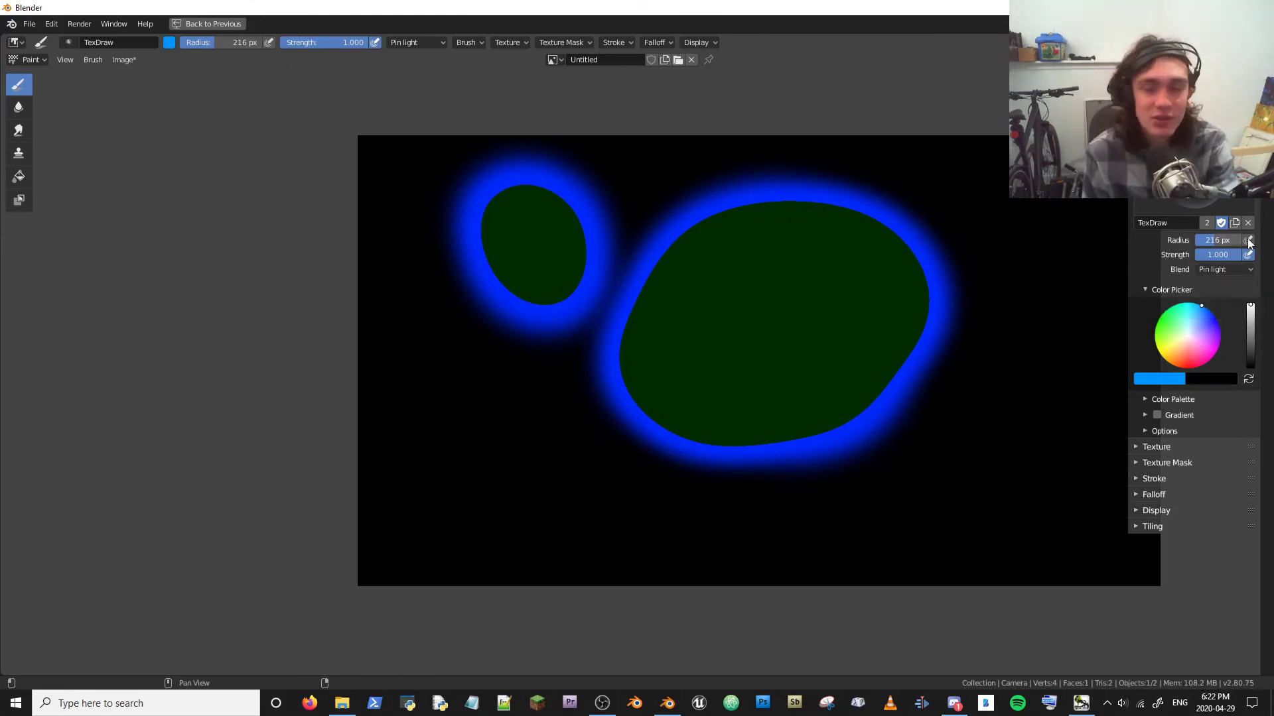
Try Soft light, return to Pin light, and paint a third blob stretching right.
{"action": "left_click", "coordinate": [1221, 271]}
{"action": "left_click", "coordinate": [1114, 453]}
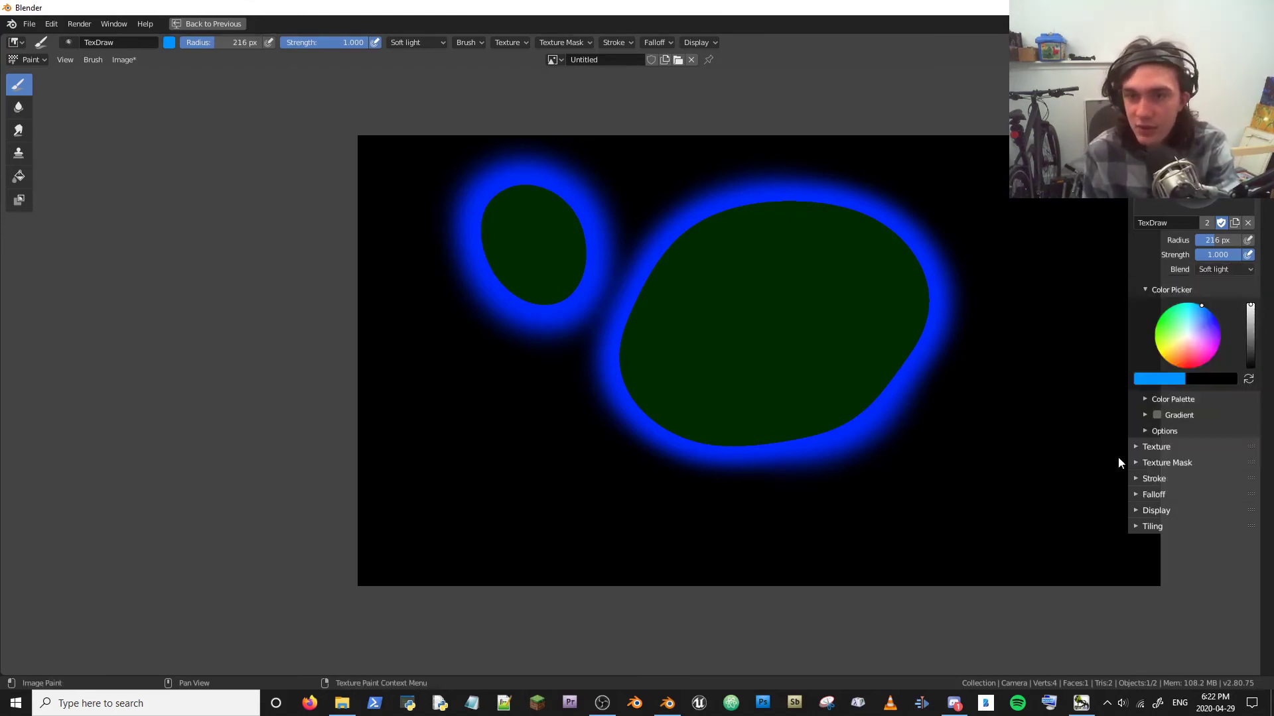
{"action": "left_click", "coordinate": [1230, 266]}
{"action": "left_click", "coordinate": [1184, 314]}
{"action": "mouse_move", "coordinate": [849, 383]}
{"action": "left_mouse_down"}
{"action": "mouse_move", "coordinate": [887, 413]}
{"action": "mouse_move", "coordinate": [956, 340]}
{"action": "mouse_move", "coordinate": [1101, 348]}
{"action": "left_mouse_up"}
Switch blending to Linear burn and burn the green blob interiors to black.
{"action": "left_click", "coordinate": [1238, 268]}
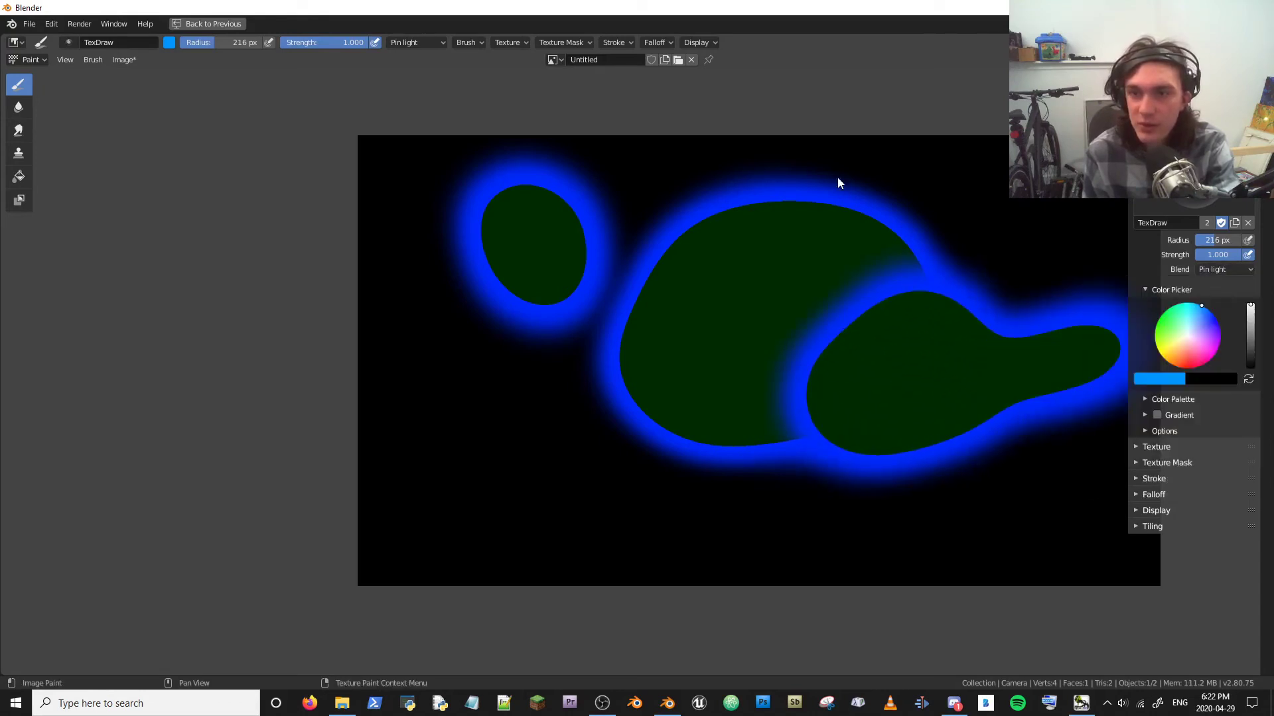
{"action": "left_click", "coordinate": [1225, 269]}
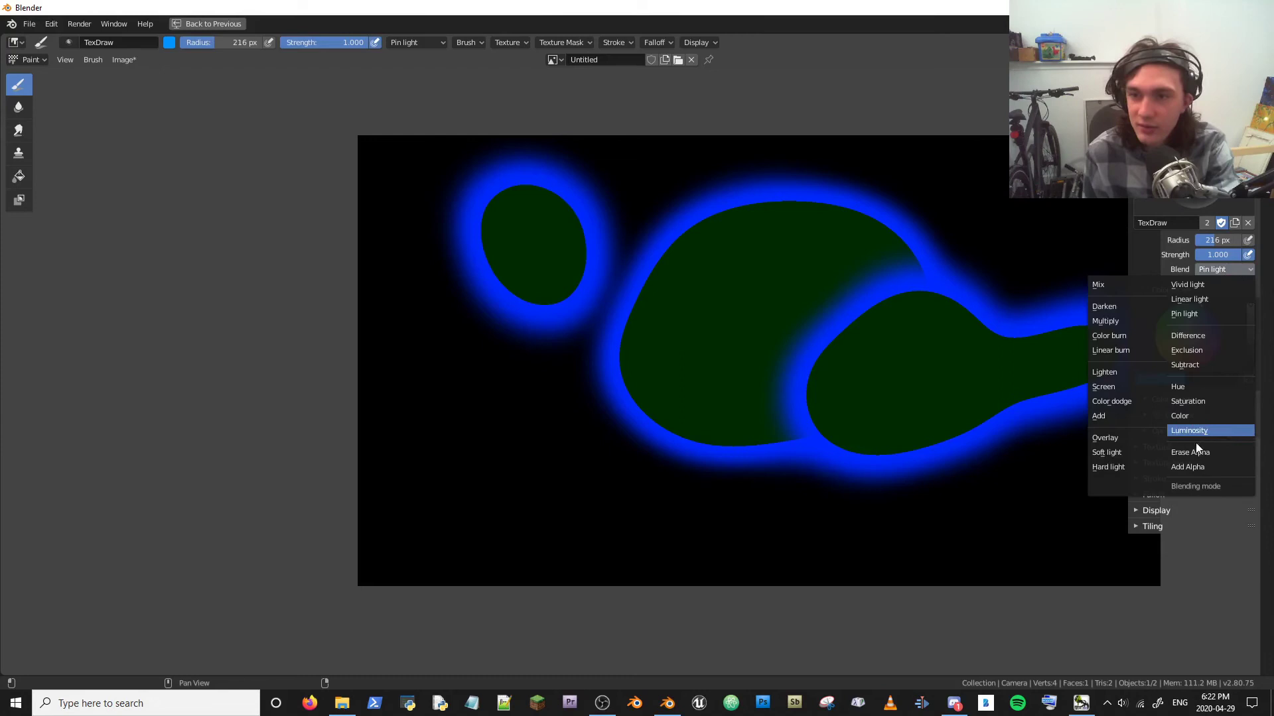
{"action": "left_click", "coordinate": [1113, 453]}
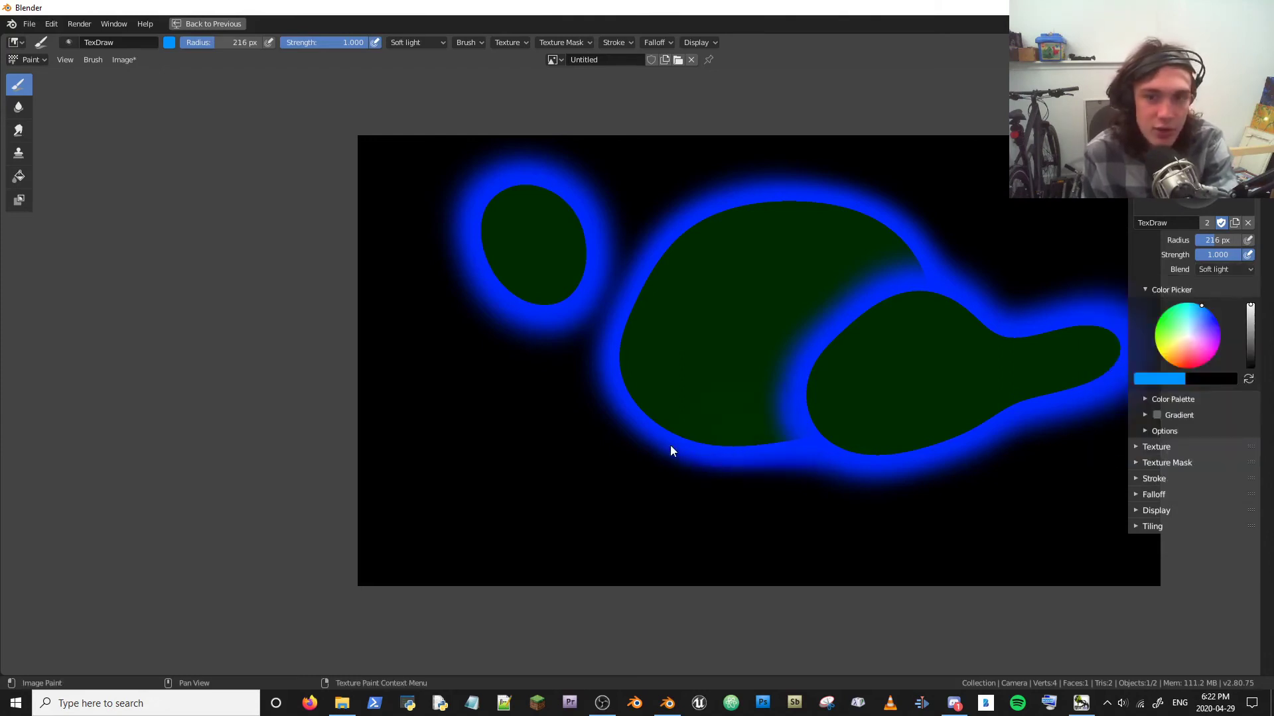
{"action": "left_click", "coordinate": [1209, 270]}
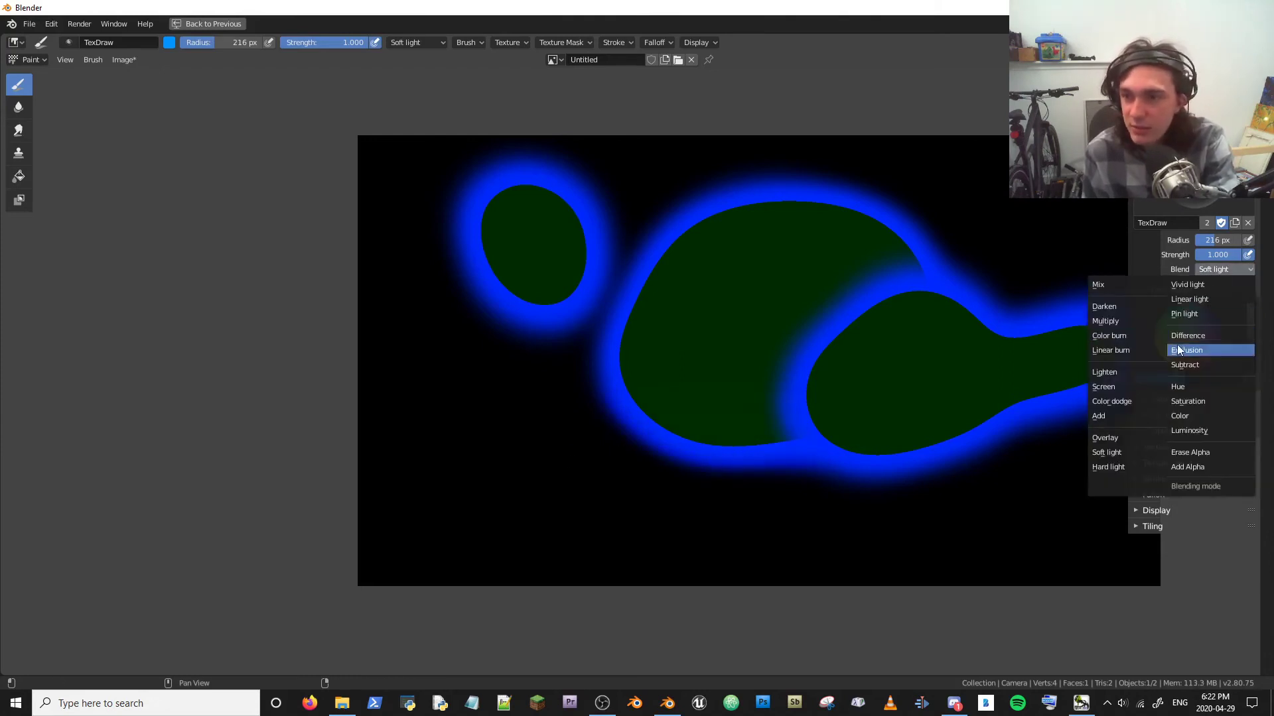
{"action": "left_click", "coordinate": [1117, 352]}
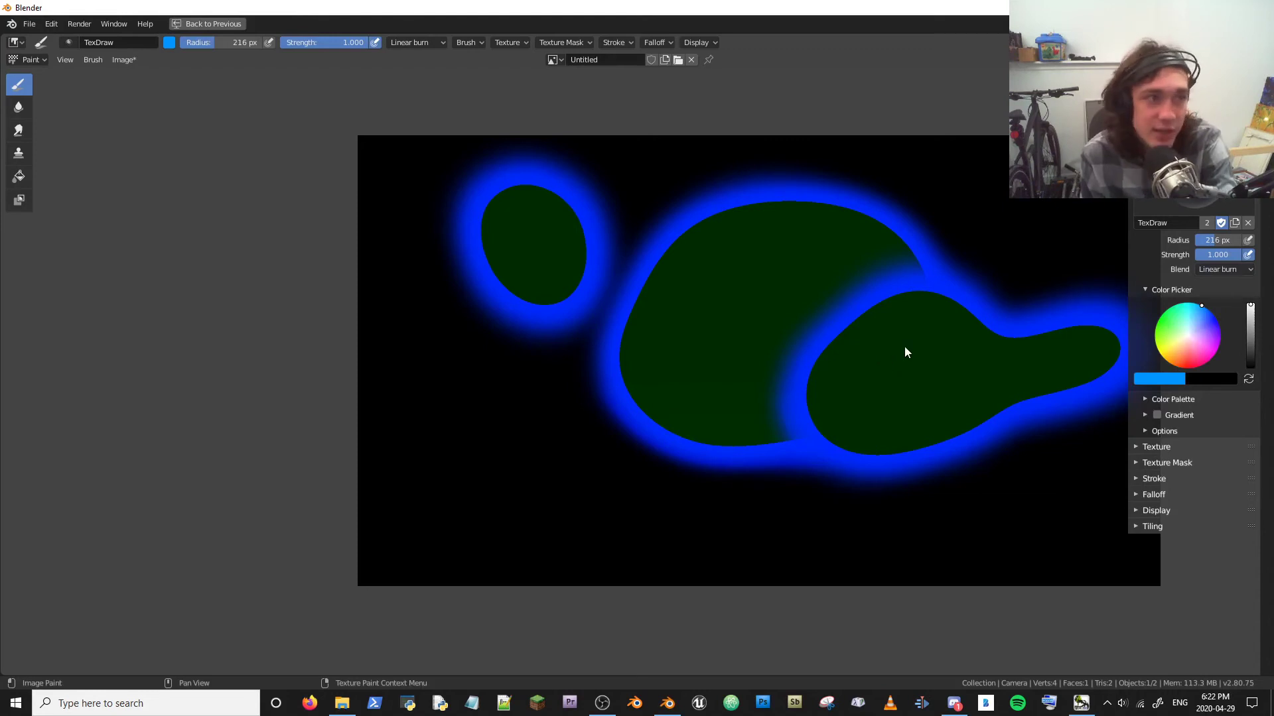
{"action": "mouse_move", "coordinate": [838, 356]}
{"action": "left_mouse_down"}
{"action": "mouse_move", "coordinate": [468, 398]}
{"action": "mouse_move", "coordinate": [754, 221]}
{"action": "mouse_move", "coordinate": [699, 406]}
{"action": "mouse_move", "coordinate": [747, 284]}
{"action": "mouse_move", "coordinate": [825, 300]}
{"action": "mouse_move", "coordinate": [775, 419]}
{"action": "mouse_move", "coordinate": [997, 303]}
{"action": "mouse_move", "coordinate": [1087, 333]}
{"action": "left_mouse_up"}
{"action": "mouse_move", "coordinate": [501, 180]}
{"action": "left_mouse_down"}
{"action": "mouse_move", "coordinate": [540, 267]}
{"action": "mouse_move", "coordinate": [580, 315]}
{"action": "mouse_move", "coordinate": [533, 266]}
{"action": "mouse_move", "coordinate": [635, 216]}
{"action": "left_mouse_up"}
Zoom in and out over the canvas to inspect the glowing blue rings.
{"action": "scroll", "coordinate": [812, 330], "scroll_direction": "down", "scroll_amount": 2}
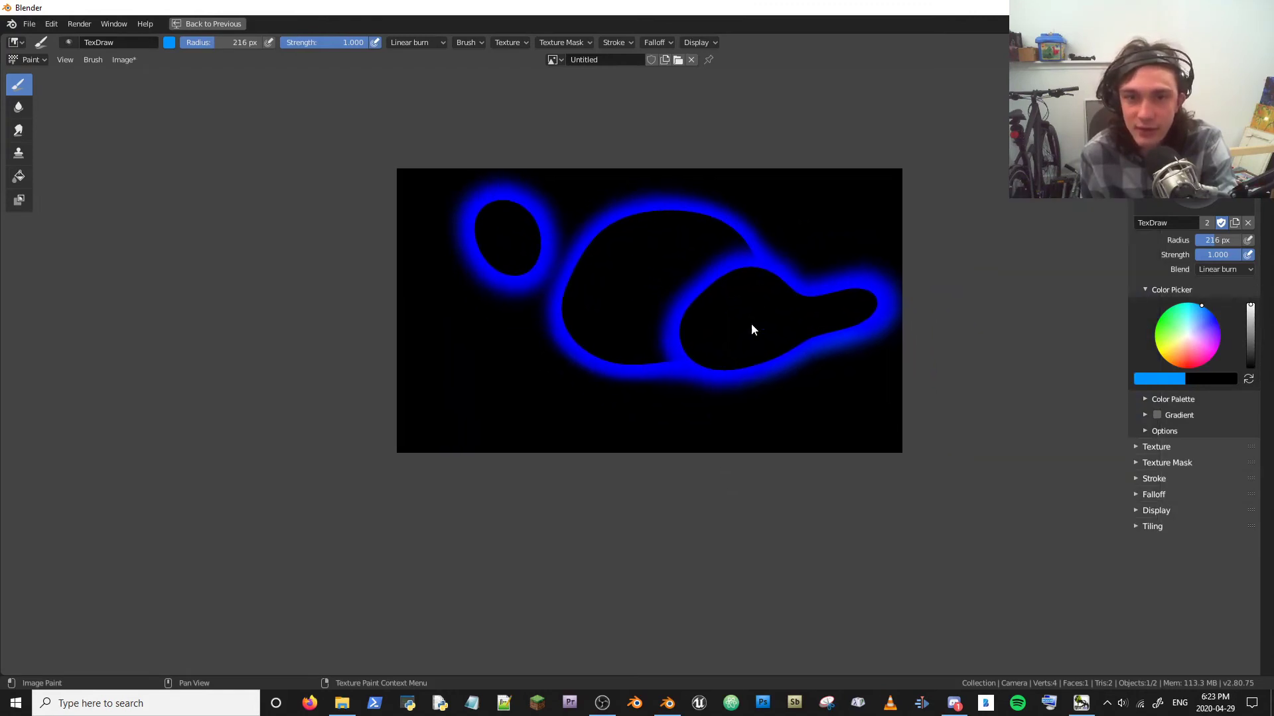
{"action": "scroll", "coordinate": [717, 372], "scroll_direction": "up", "scroll_amount": 8}
{"action": "scroll", "coordinate": [663, 431], "scroll_direction": "down", "scroll_amount": 4}
{"action": "scroll", "coordinate": [664, 458], "scroll_direction": "down", "scroll_amount": 3}
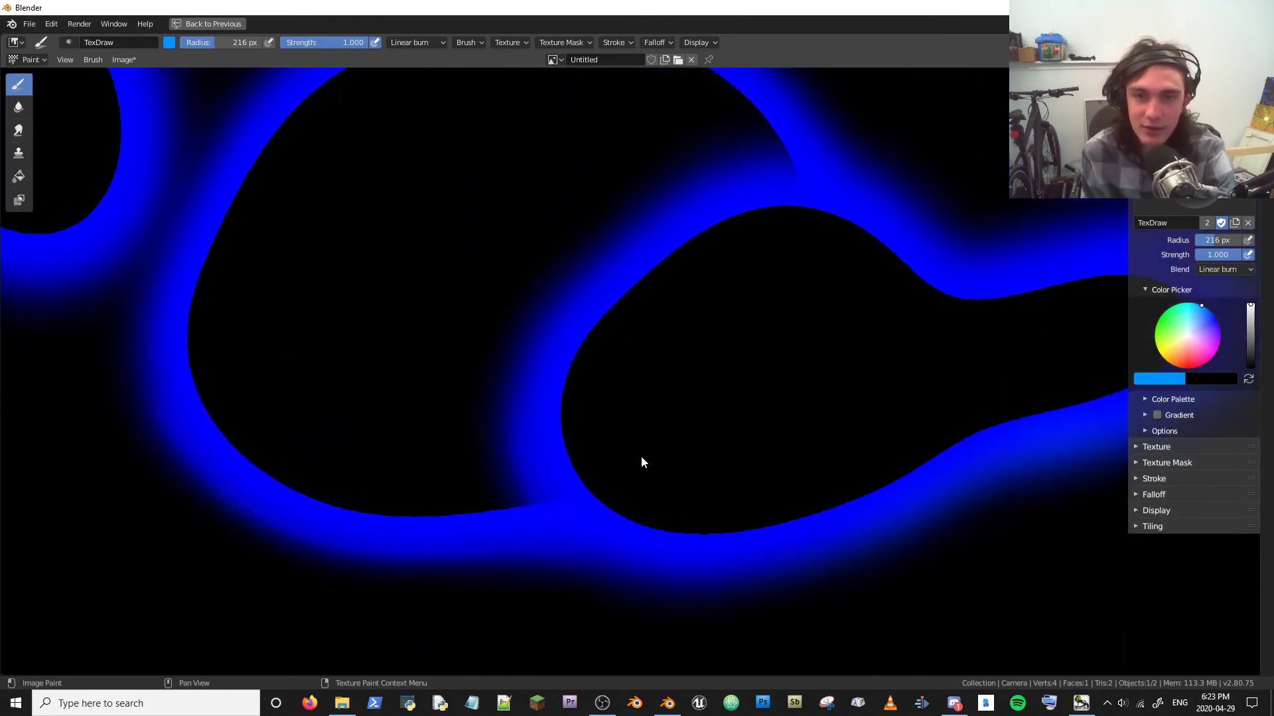
{"action": "scroll", "coordinate": [670, 441], "scroll_direction": "up", "scroll_amount": 3}
{"action": "scroll", "coordinate": [617, 378], "scroll_direction": "down", "scroll_amount": 5}
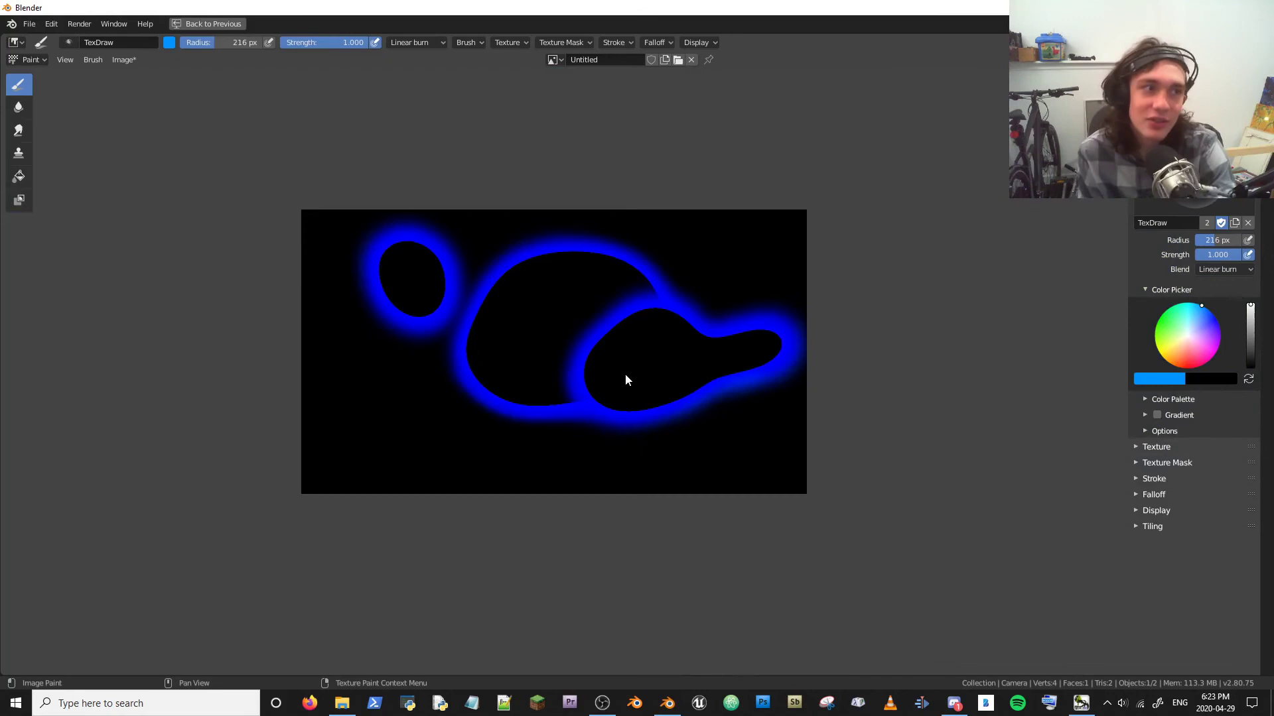
{"action": "left_click", "coordinate": [1223, 268]}
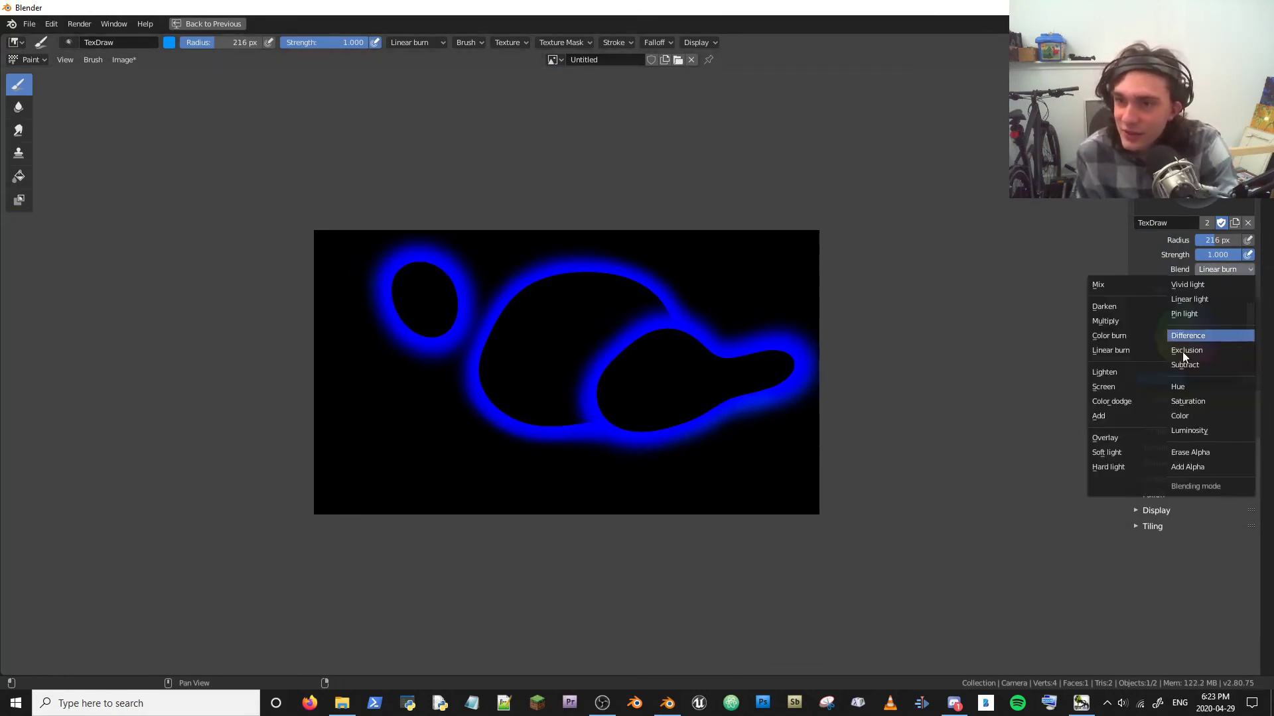
Paint white into the blob interiors using Luminosity blending.
{"action": "left_click", "coordinate": [1227, 431]}
{"action": "left_click", "coordinate": [738, 415]}
{"action": "mouse_move", "coordinate": [739, 415]}
{"action": "left_mouse_down"}
{"action": "mouse_move", "coordinate": [546, 359]}
{"action": "mouse_move", "coordinate": [517, 259]}
{"action": "mouse_move", "coordinate": [372, 276]}
{"action": "mouse_move", "coordinate": [790, 411]}
{"action": "left_mouse_up"}
Switch blending to Erase Alpha and erase a large area of the painting to transparency.
{"action": "left_click", "coordinate": [1211, 268]}
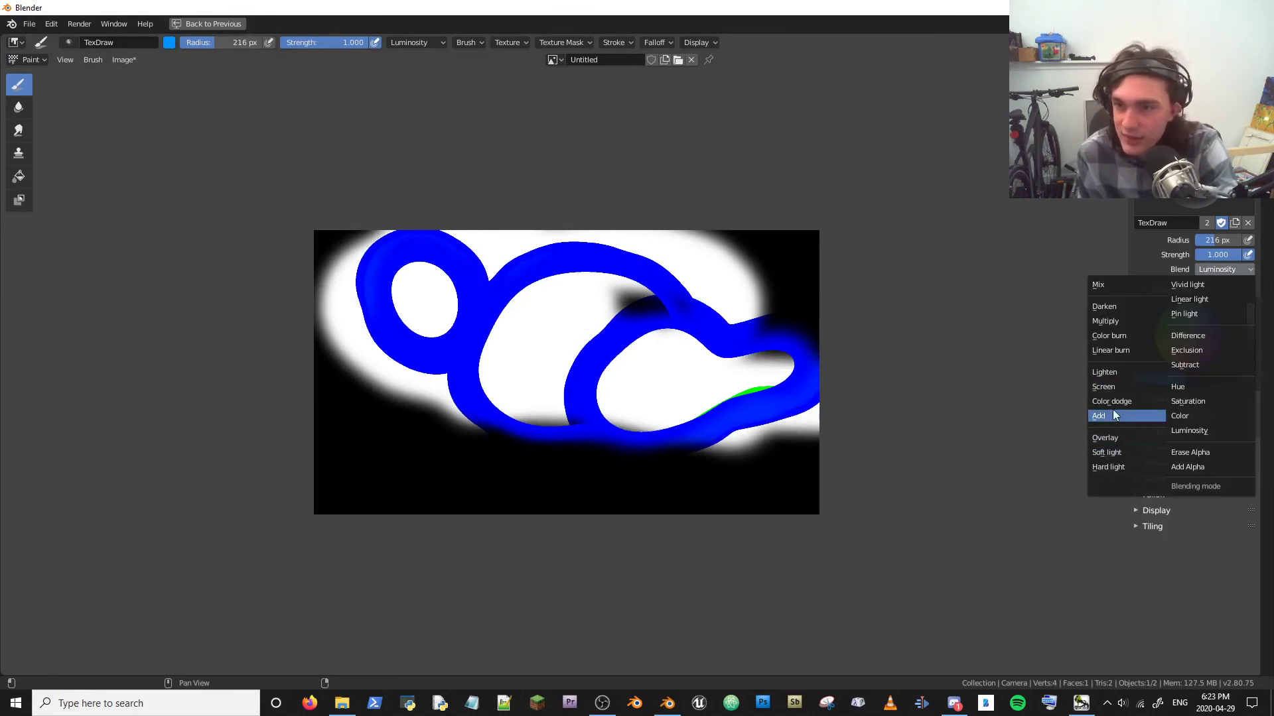
{"action": "left_click", "coordinate": [1204, 451]}
{"action": "scroll", "coordinate": [643, 431], "scroll_direction": "up", "scroll_amount": 3}
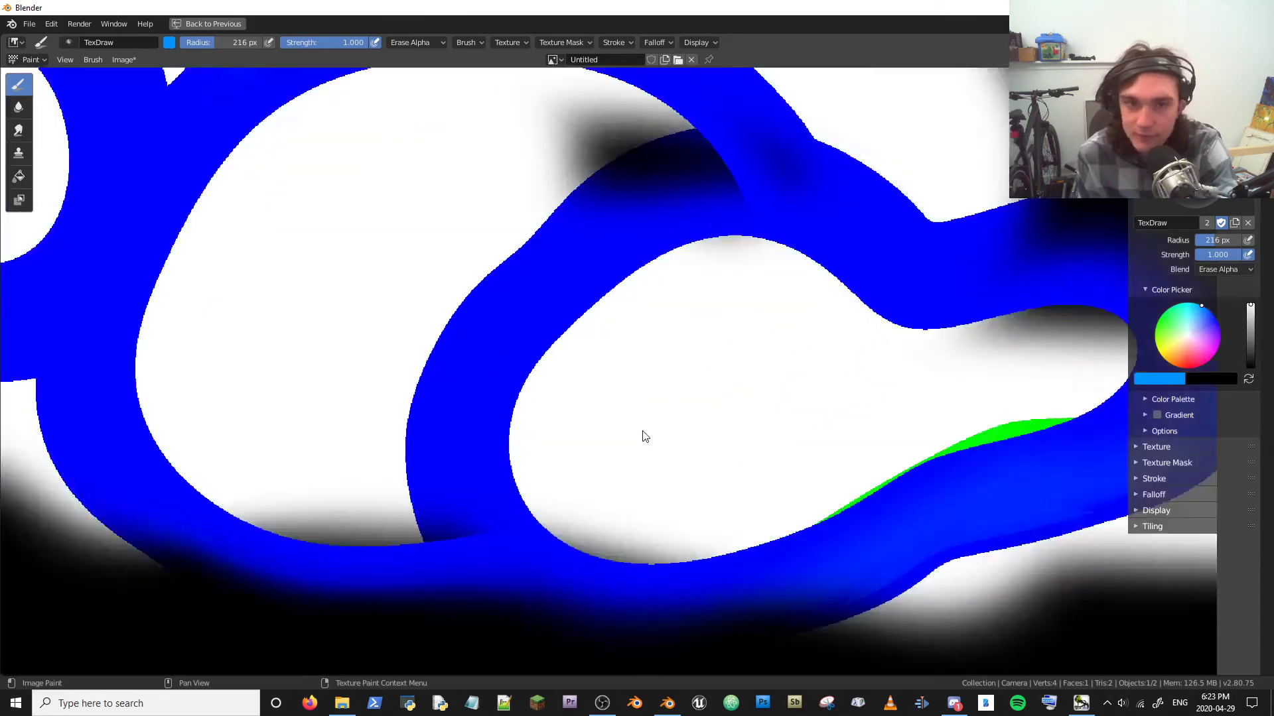
{"action": "scroll", "coordinate": [762, 347], "scroll_direction": "down", "scroll_amount": 1}
{"action": "mouse_move", "coordinate": [762, 347]}
{"action": "left_mouse_down"}
{"action": "mouse_move", "coordinate": [599, 427]}
{"action": "mouse_move", "coordinate": [723, 418]}
{"action": "mouse_move", "coordinate": [659, 313]}
{"action": "mouse_move", "coordinate": [708, 260]}
{"action": "mouse_move", "coordinate": [725, 300]}
{"action": "mouse_move", "coordinate": [693, 251]}
{"action": "mouse_move", "coordinate": [753, 276]}
{"action": "mouse_move", "coordinate": [675, 233]}
{"action": "mouse_move", "coordinate": [699, 285]}
{"action": "mouse_move", "coordinate": [619, 341]}
{"action": "mouse_move", "coordinate": [593, 303]}
{"action": "mouse_move", "coordinate": [573, 314]}
{"action": "mouse_move", "coordinate": [641, 322]}
{"action": "mouse_move", "coordinate": [597, 298]}
{"action": "mouse_move", "coordinate": [548, 305]}
{"action": "left_mouse_up"}
{"action": "scroll", "coordinate": [751, 276], "scroll_direction": "down", "scroll_amount": 6}
{"action": "scroll", "coordinate": [663, 279], "scroll_direction": "up", "scroll_amount": 5}
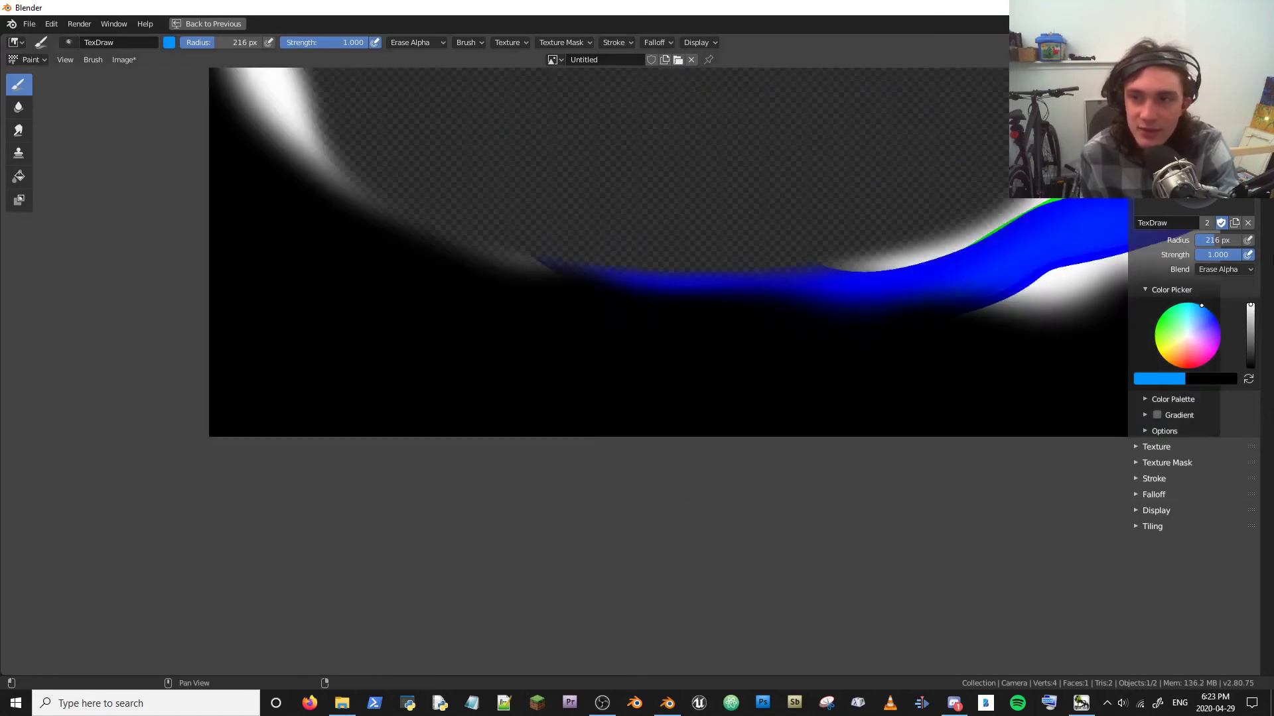
Switch blending to Add Alpha and repaint a looping blue stroke across the image.
{"action": "left_click", "coordinate": [1224, 269]}
{"action": "left_click", "coordinate": [1187, 467]}
{"action": "mouse_move", "coordinate": [796, 120]}
{"action": "left_mouse_down"}
{"action": "mouse_move", "coordinate": [833, 240]}
{"action": "mouse_move", "coordinate": [510, 153]}
{"action": "mouse_move", "coordinate": [544, 134]}
{"action": "left_mouse_up"}
{"action": "scroll", "coordinate": [668, 249], "scroll_direction": "down", "scroll_amount": 5}
{"action": "mouse_move", "coordinate": [669, 248]}
{"action": "left_mouse_down"}
{"action": "mouse_move", "coordinate": [568, 289]}
{"action": "mouse_move", "coordinate": [605, 273]}
{"action": "mouse_move", "coordinate": [667, 286]}
{"action": "left_mouse_up"}
{"action": "scroll", "coordinate": [677, 289], "scroll_direction": "up", "scroll_amount": 5}
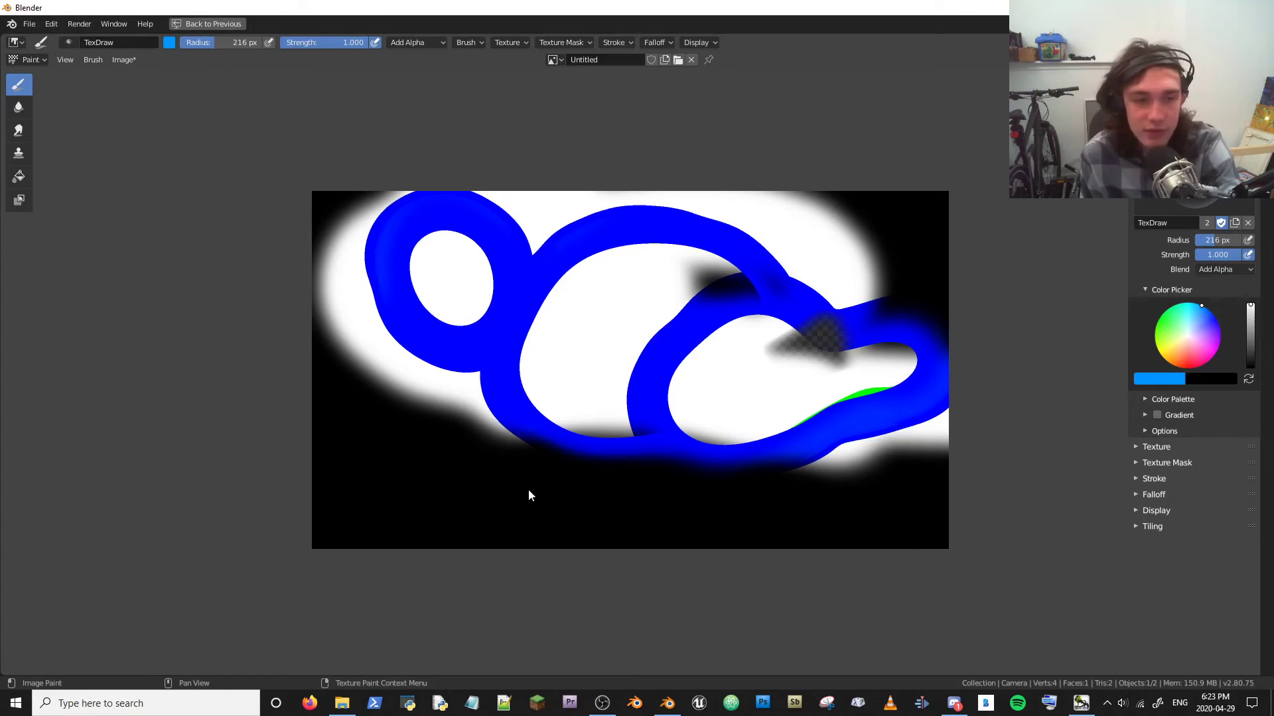
Return to the full Texture Paint layout and prepare Save As with 0% compression, 16-bit depth.
{"action": "left_click", "coordinate": [199, 24]}
{"action": "left_click", "coordinate": [124, 60]}
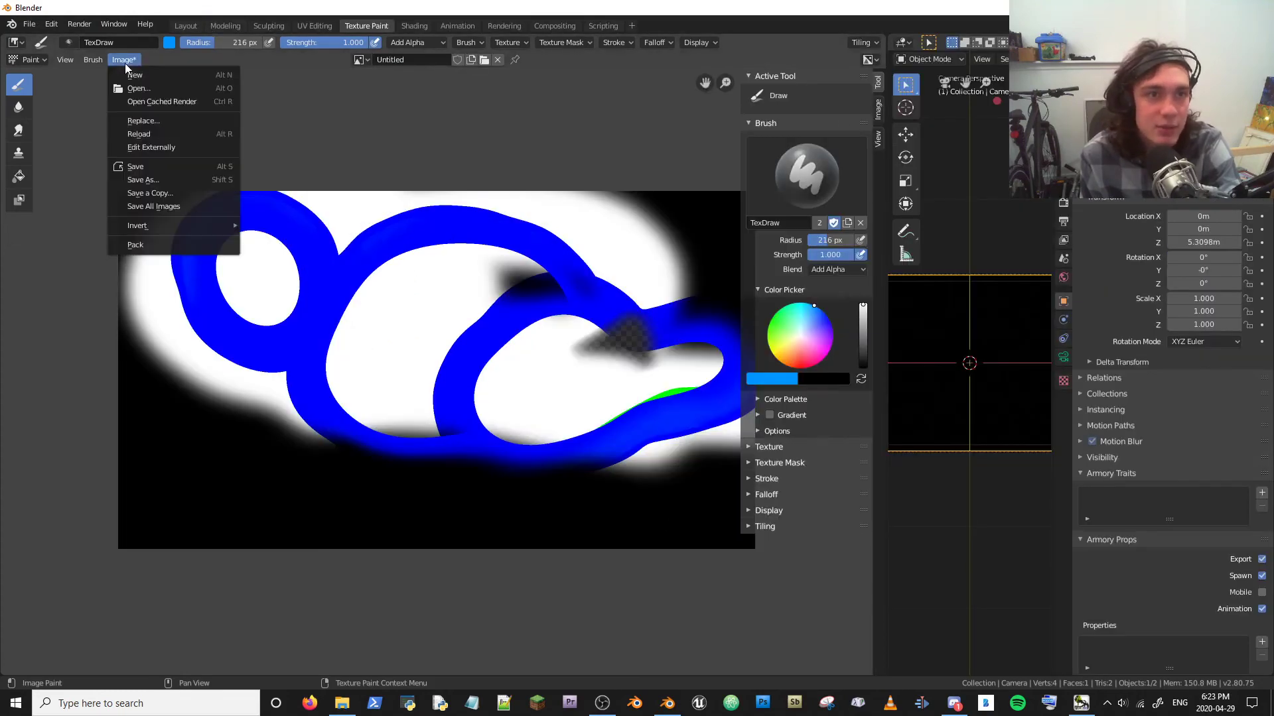
{"action": "left_click", "coordinate": [157, 179]}
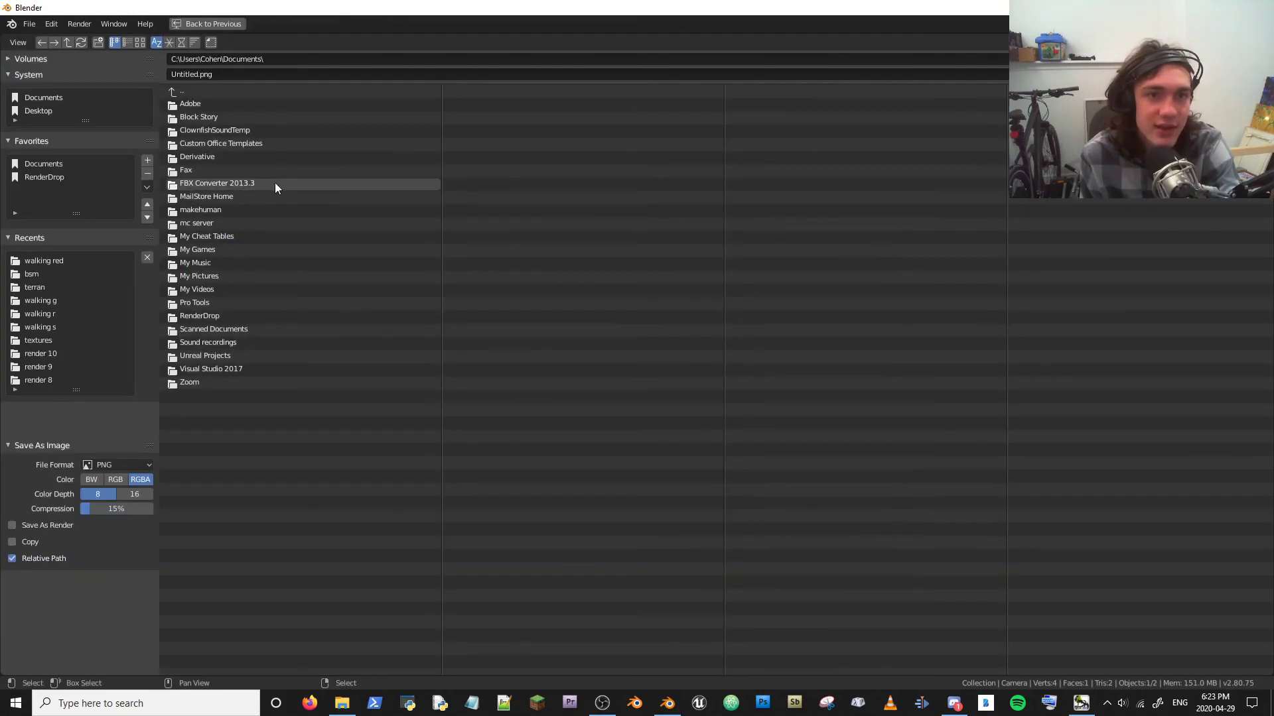
{"action": "left_click", "coordinate": [93, 465]}
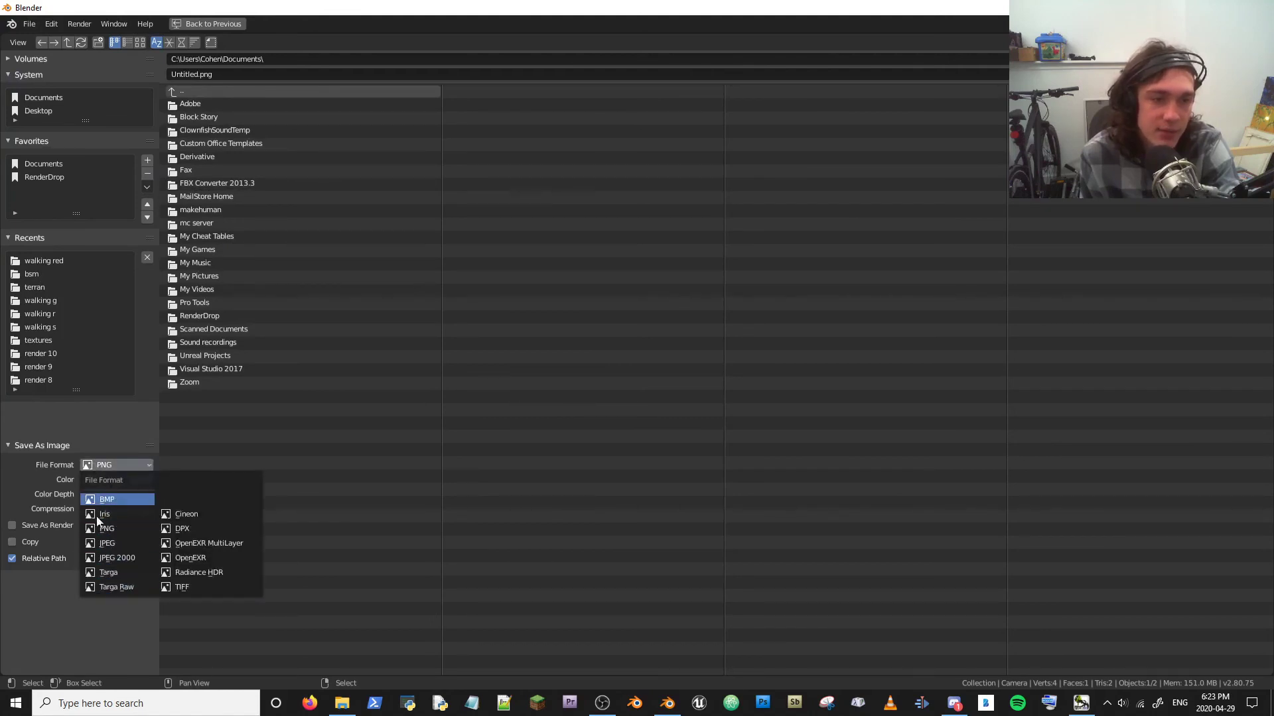
{"action": "left_click_drag", "start_coordinate": [117, 509], "coordinate": [81, 509]}
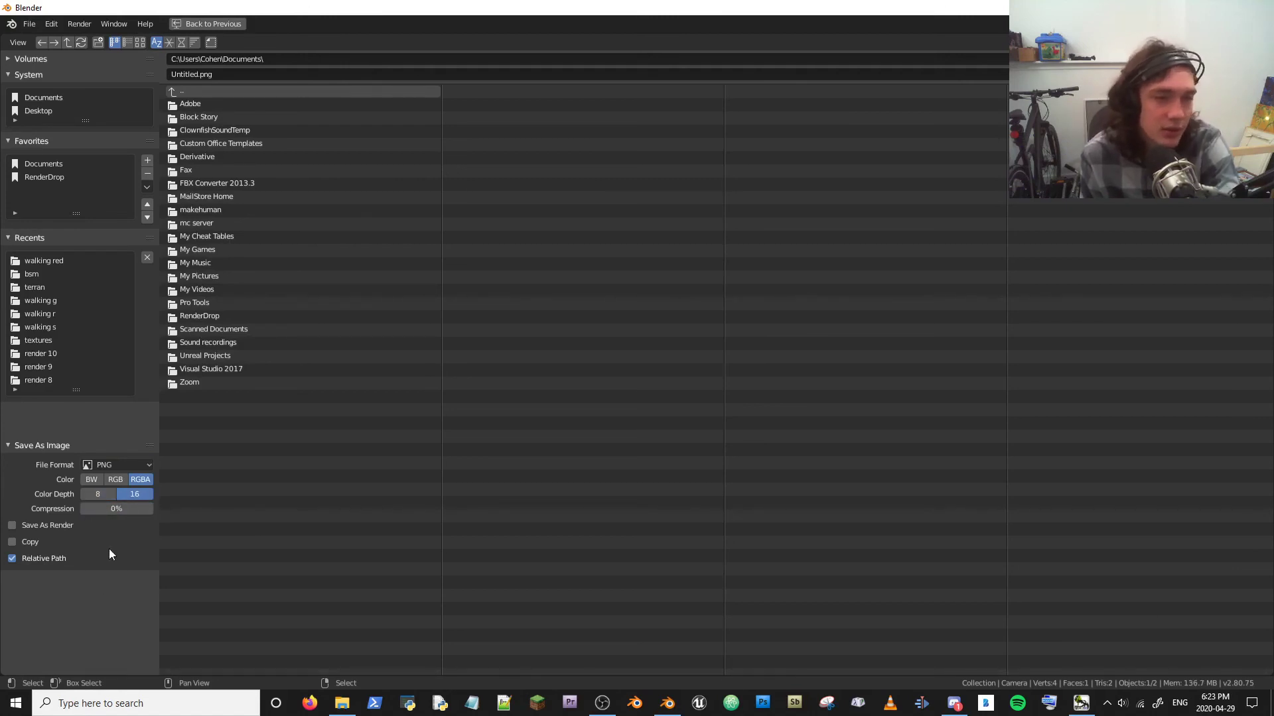
{"action": "left_click", "coordinate": [90, 479]}
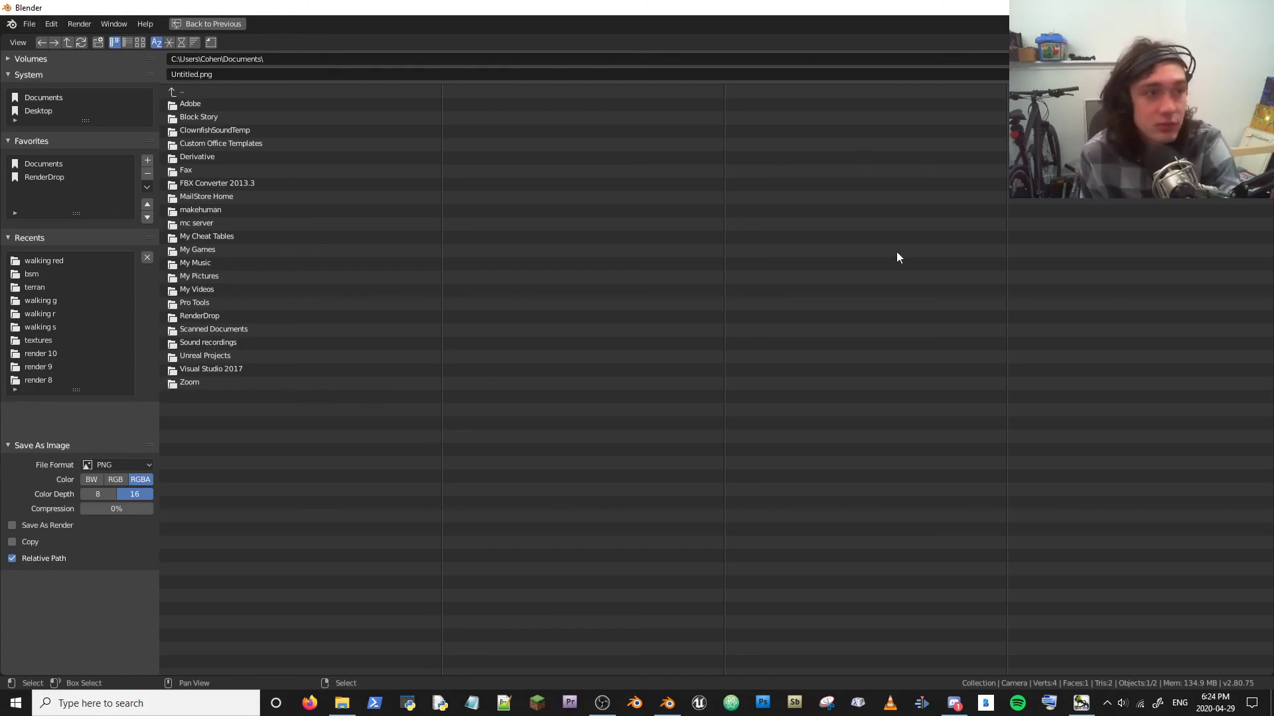
Cancel the save, expand the brush Texture panel, and widen the 3D viewport.
{"action": "key", "text": "Escape"}
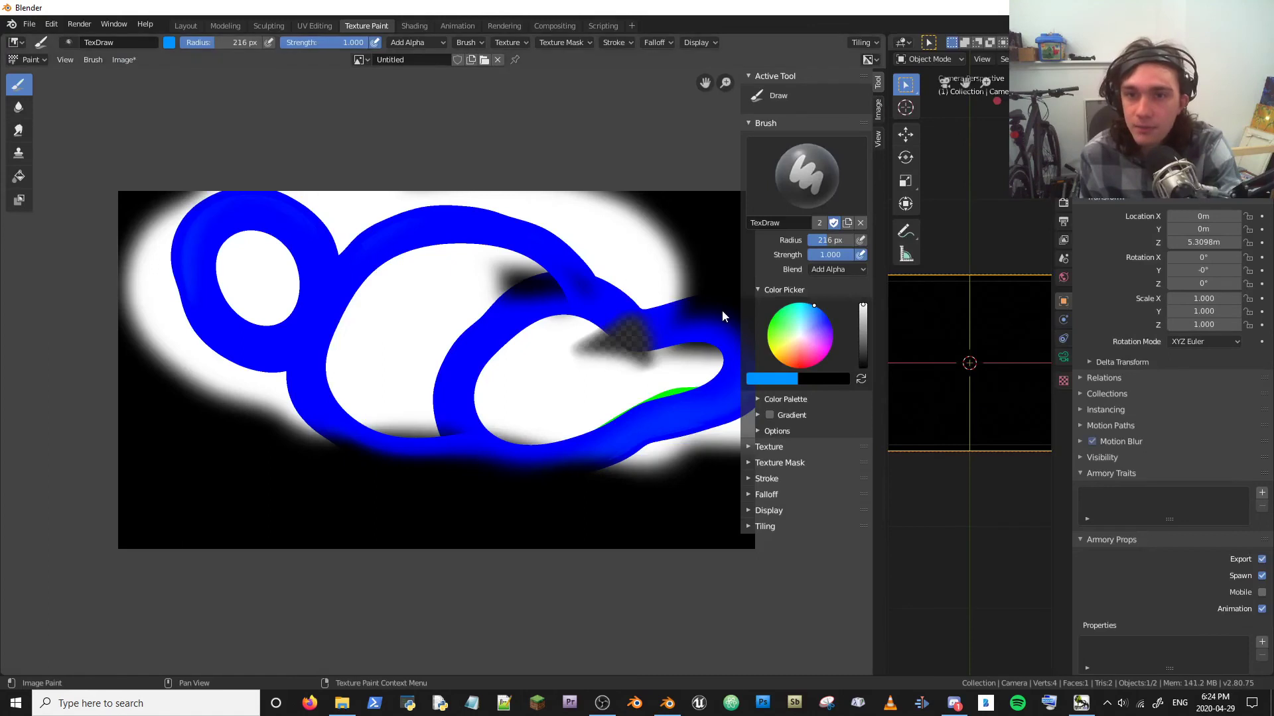
{"action": "left_click", "coordinate": [833, 270]}
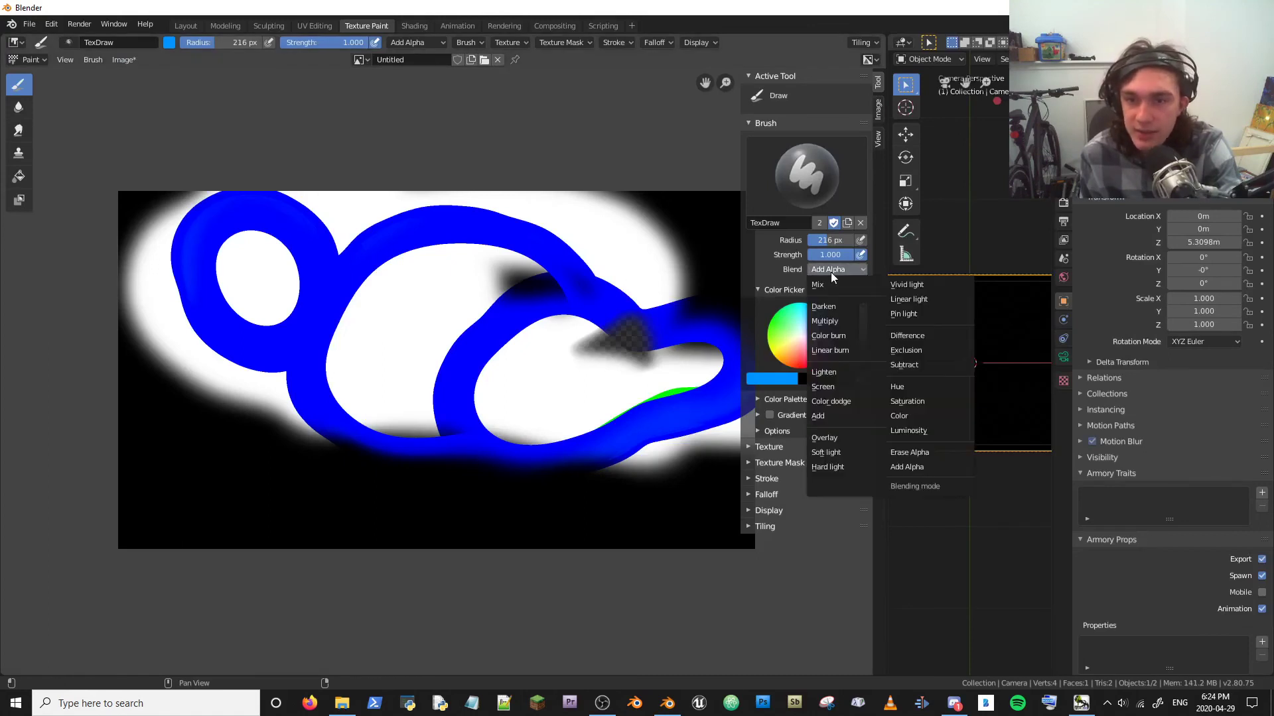
{"action": "left_click", "coordinate": [800, 451]}
{"action": "scroll", "coordinate": [797, 440], "scroll_direction": "down", "scroll_amount": 3}
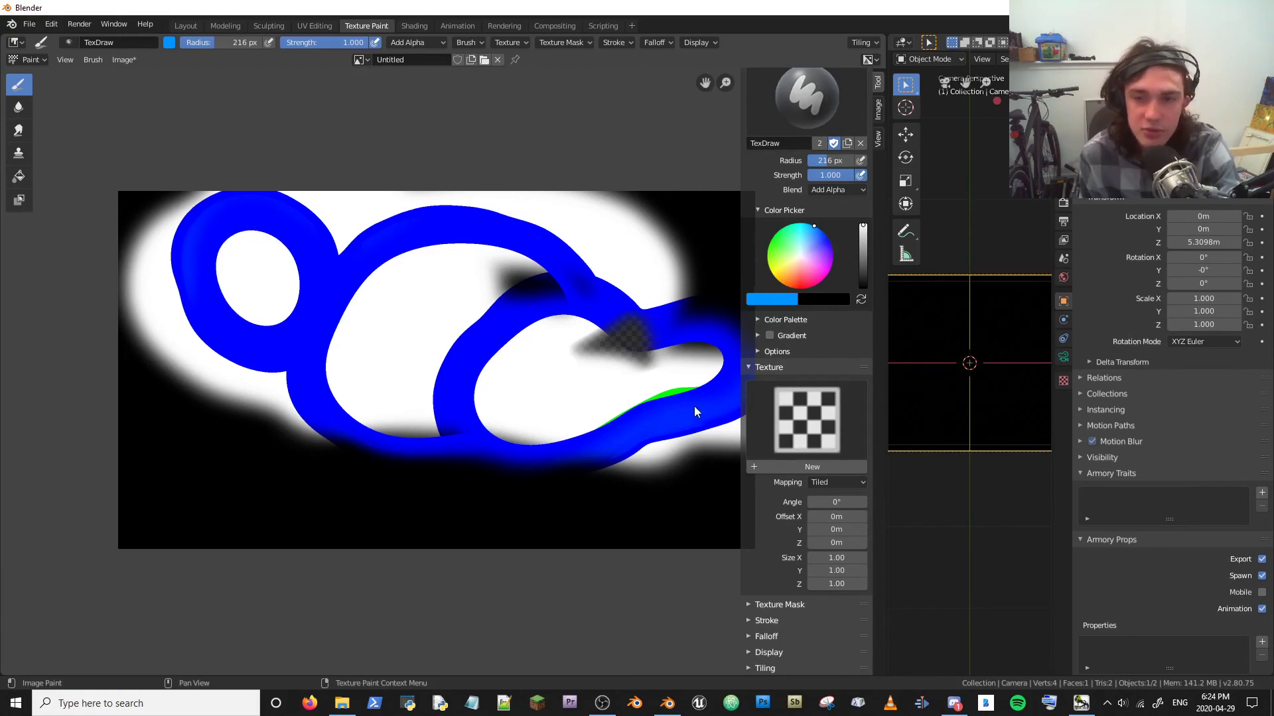
{"action": "scroll", "coordinate": [650, 435], "scroll_direction": "down", "scroll_amount": 8}
{"action": "scroll", "coordinate": [557, 461], "scroll_direction": "up", "scroll_amount": 8}
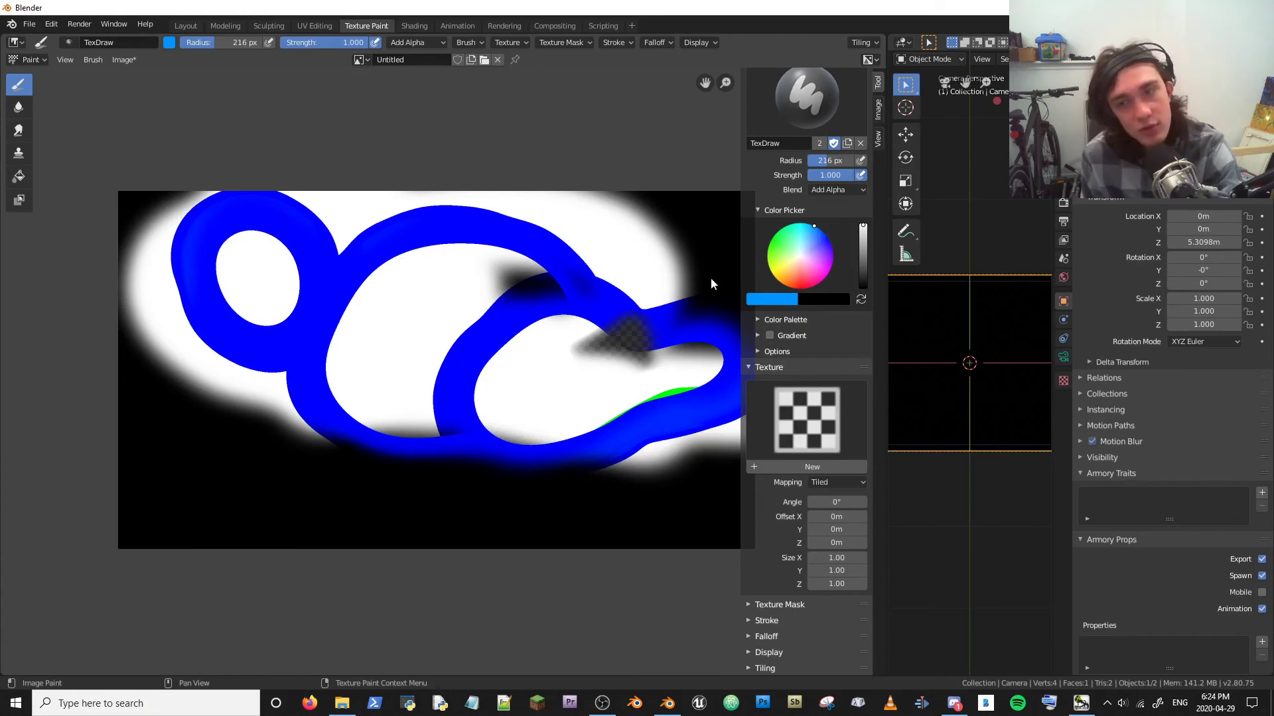
{"action": "left_click_drag", "start_coordinate": [885, 385], "coordinate": [614, 385]}
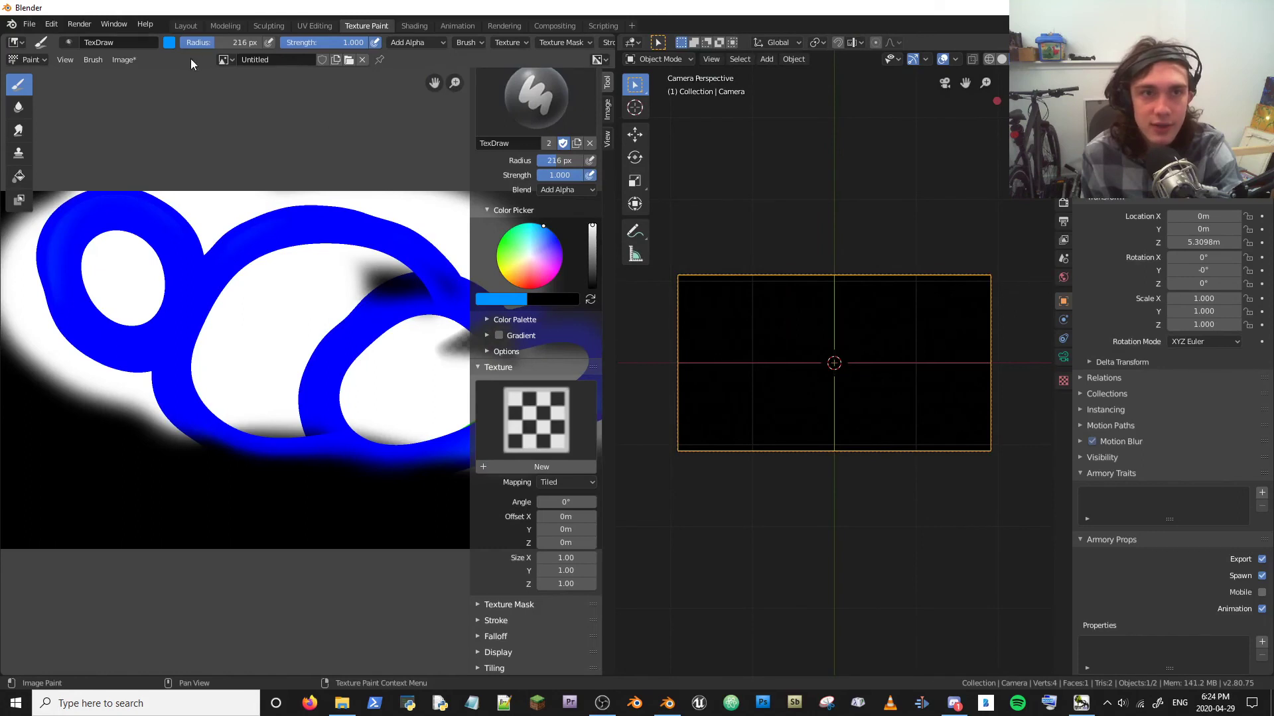
Display the painting 'image' in the Image Editor and browse the property tabs.
{"action": "left_click", "coordinate": [227, 59]}
{"action": "left_click", "coordinate": [259, 86]}
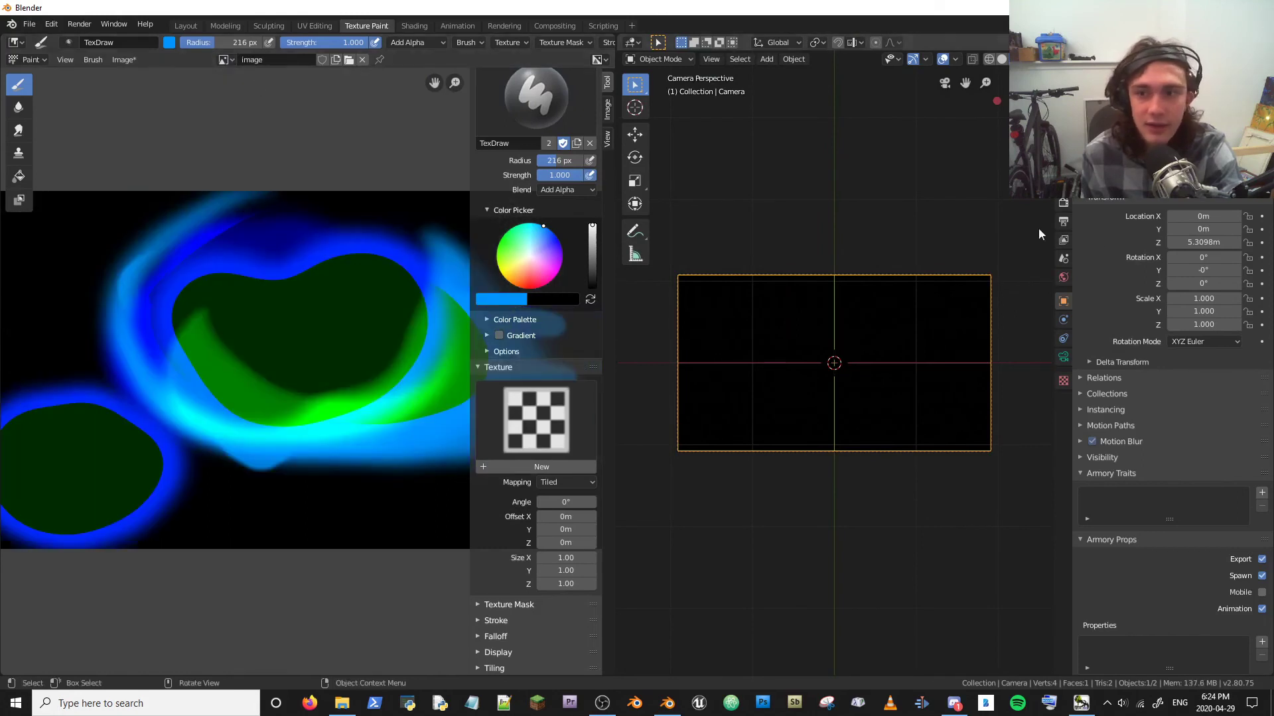
{"action": "left_click", "coordinate": [1063, 278]}
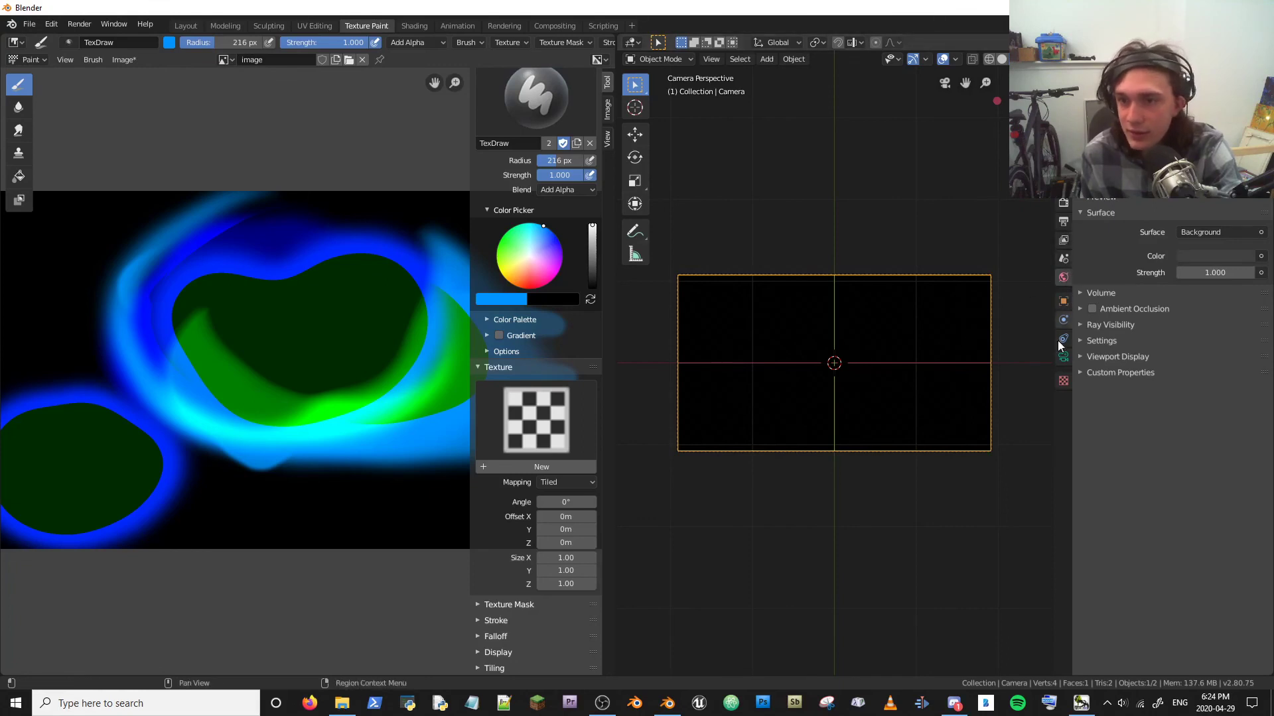
{"action": "right_click", "coordinate": [934, 415]}
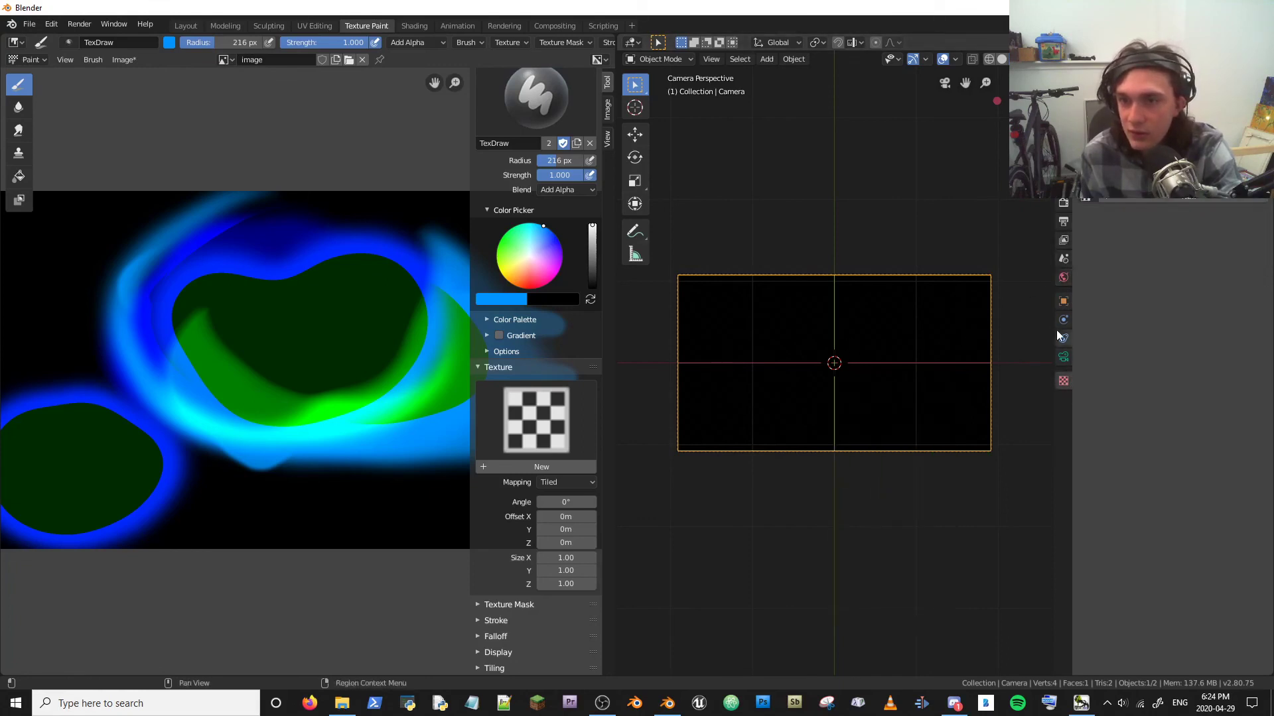
{"action": "left_click", "coordinate": [1062, 302]}
{"action": "left_click", "coordinate": [1060, 276]}
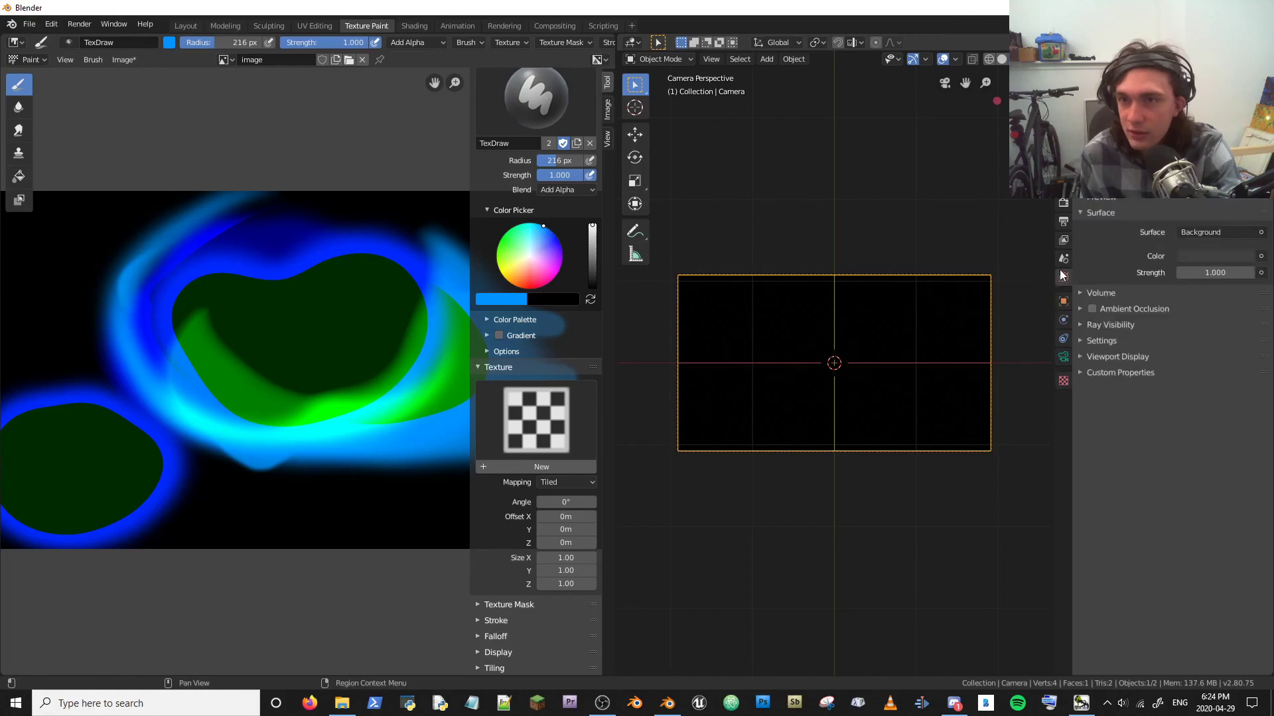
{"action": "left_click", "coordinate": [1064, 203]}
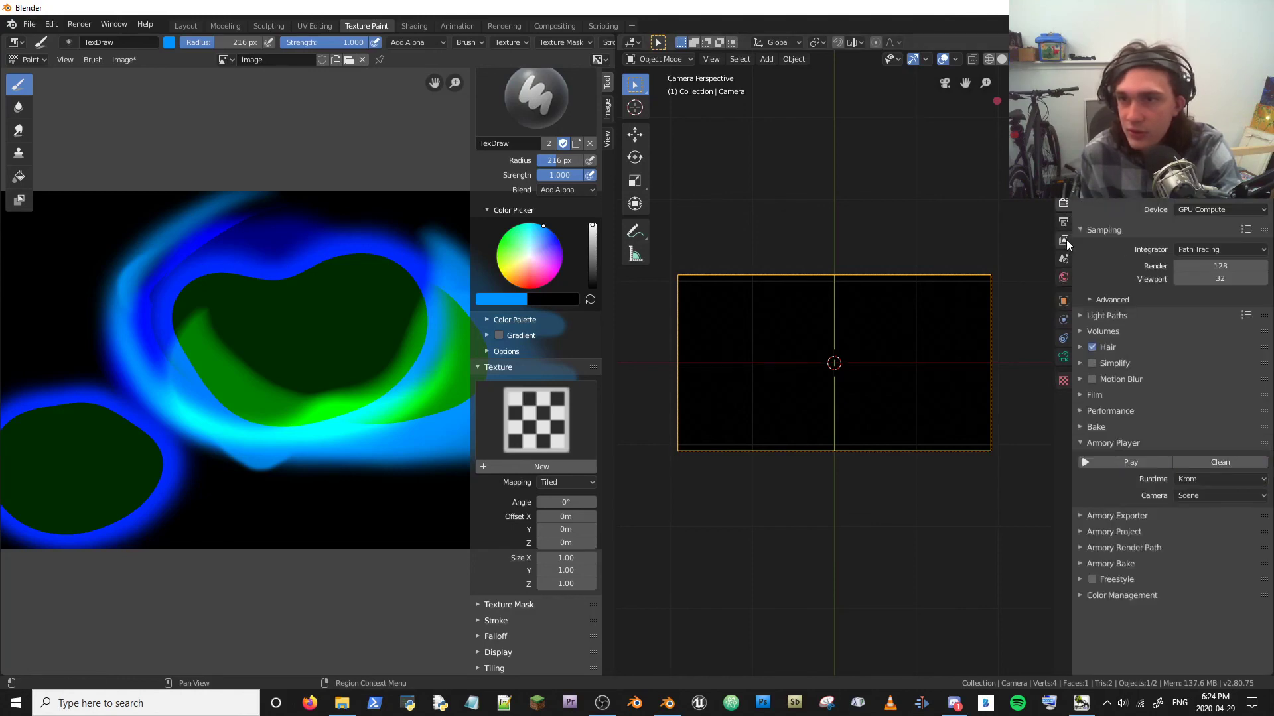
Select the Plane and set its material's Image Texture to 'image'.
{"action": "left_click", "coordinate": [948, 355]}
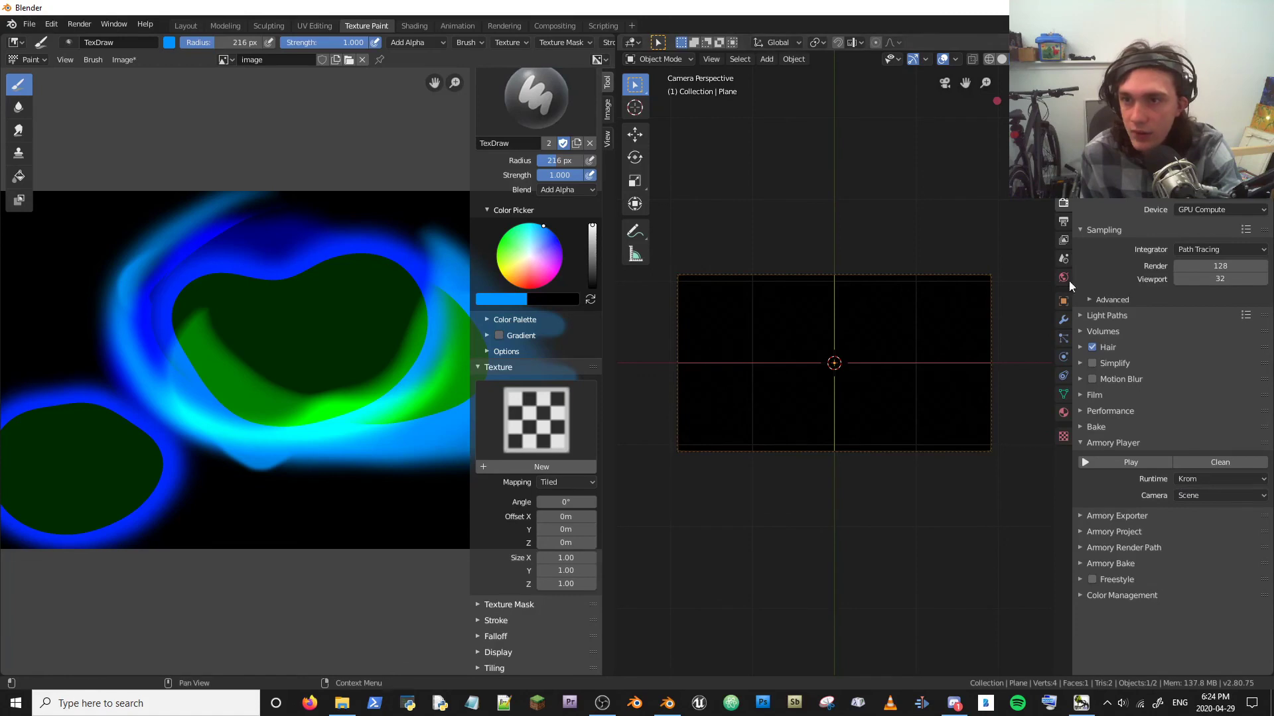
{"action": "left_click", "coordinate": [1063, 413]}
{"action": "left_click", "coordinate": [1062, 379]}
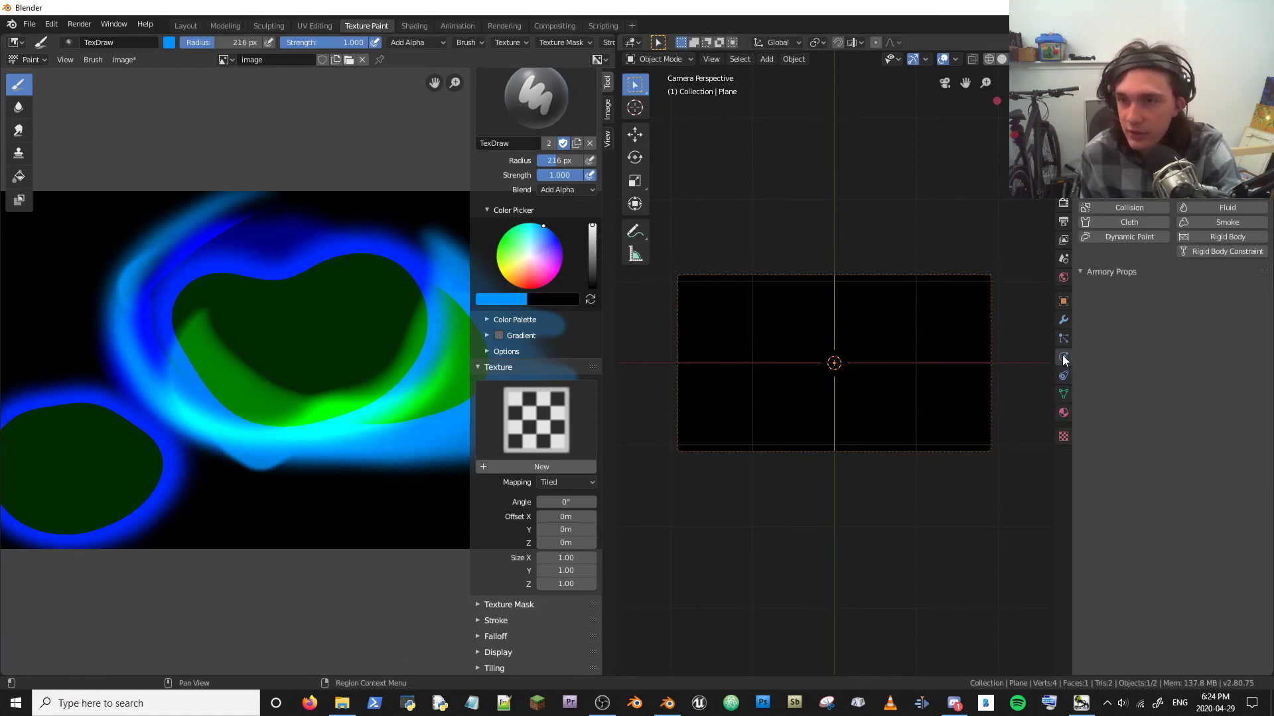
{"action": "left_click", "coordinate": [1062, 371]}
{"action": "left_click", "coordinate": [1063, 413]}
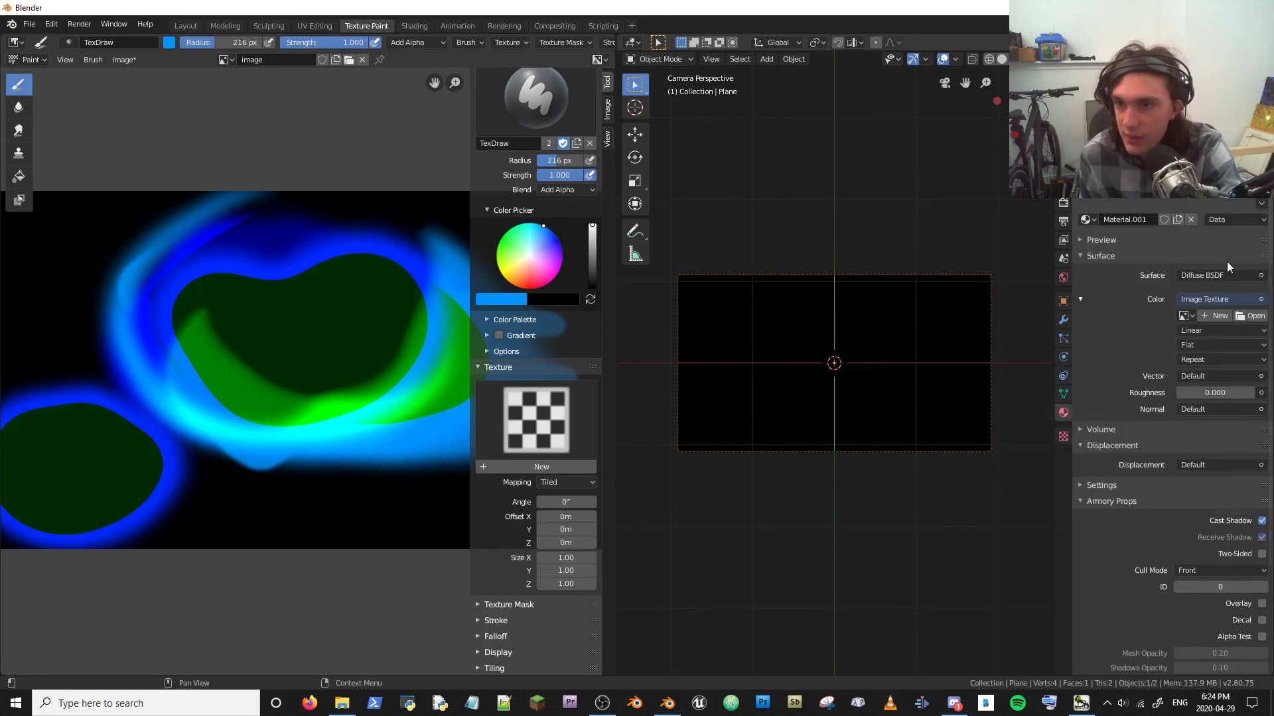
{"action": "left_click", "coordinate": [1185, 316]}
{"action": "left_click", "coordinate": [1152, 339]}
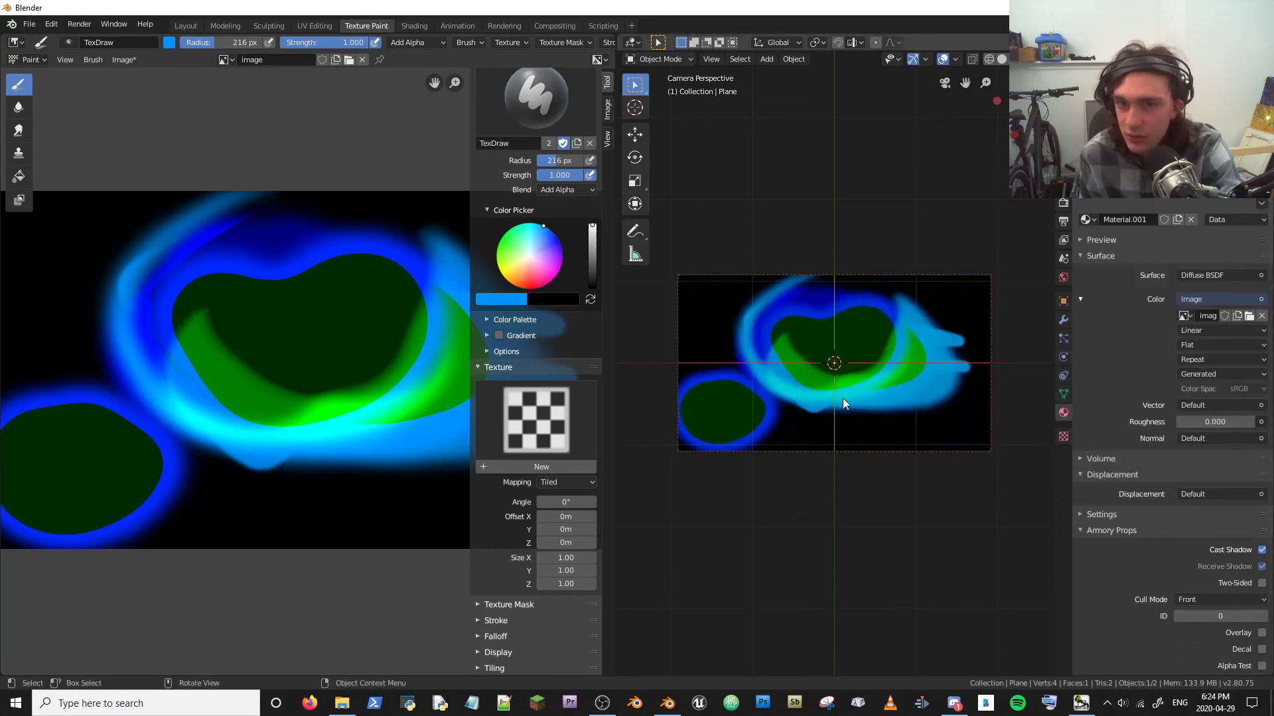
{"action": "scroll", "coordinate": [842, 398], "scroll_direction": "up", "scroll_amount": 3}
{"action": "scroll", "coordinate": [844, 399], "scroll_direction": "down", "scroll_amount": 5}
{"action": "scroll", "coordinate": [842, 400], "scroll_direction": "up", "scroll_amount": 6}
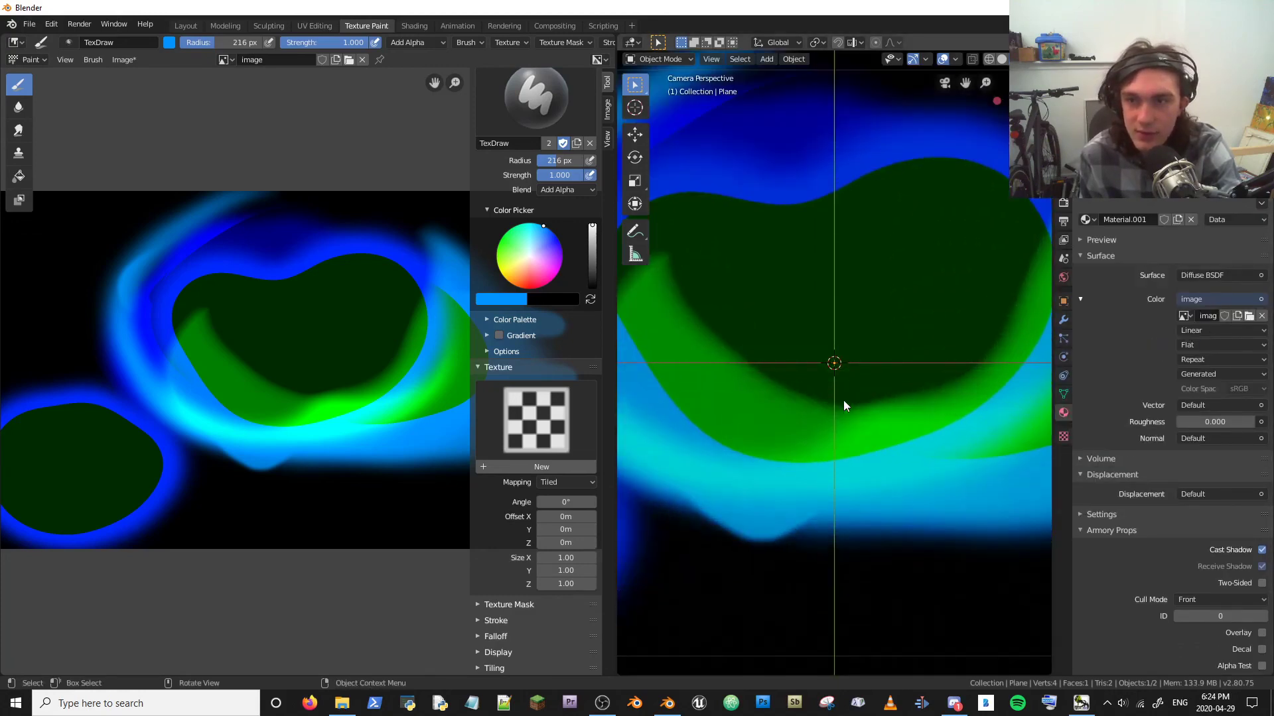
{"action": "scroll", "coordinate": [842, 400], "scroll_direction": "down", "scroll_amount": 5}
Render the textured plane, enlarge the result, and snap the render window beside Blender.
{"action": "left_click", "coordinate": [1064, 220]}
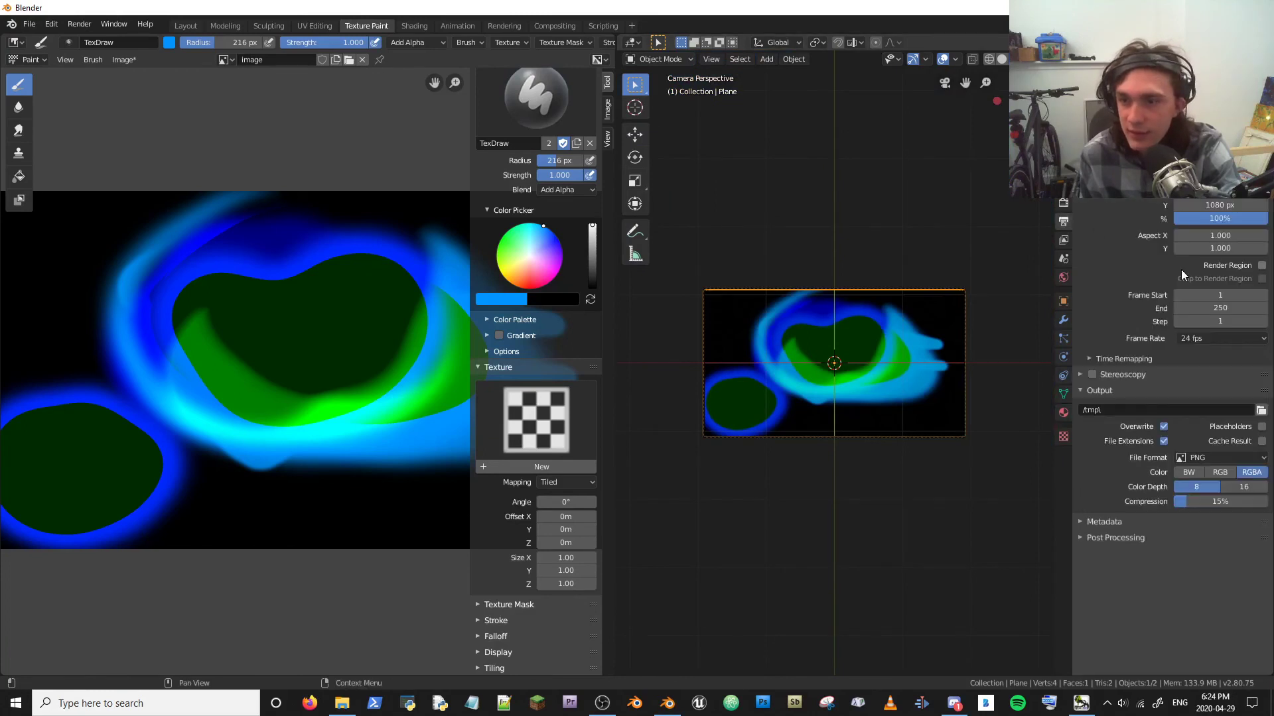
{"action": "left_click", "coordinate": [1063, 204]}
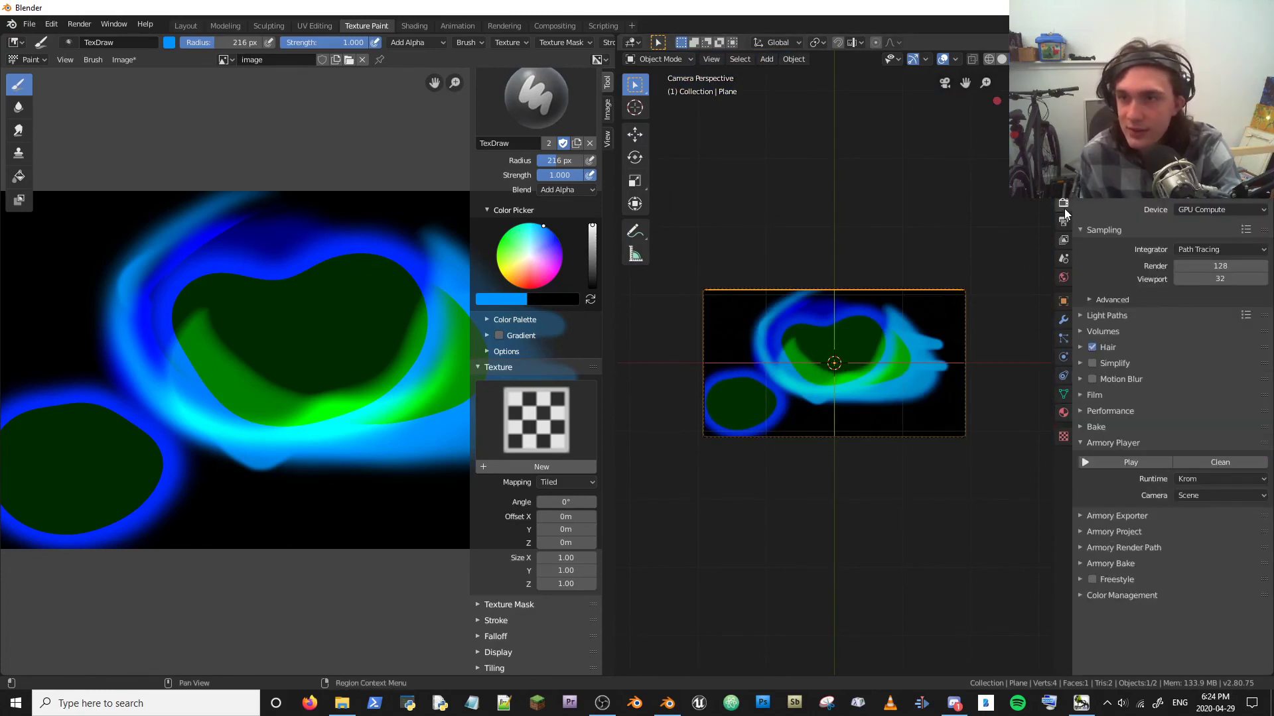
{"action": "left_click", "coordinate": [79, 23]}
{"action": "left_click", "coordinate": [87, 44]}
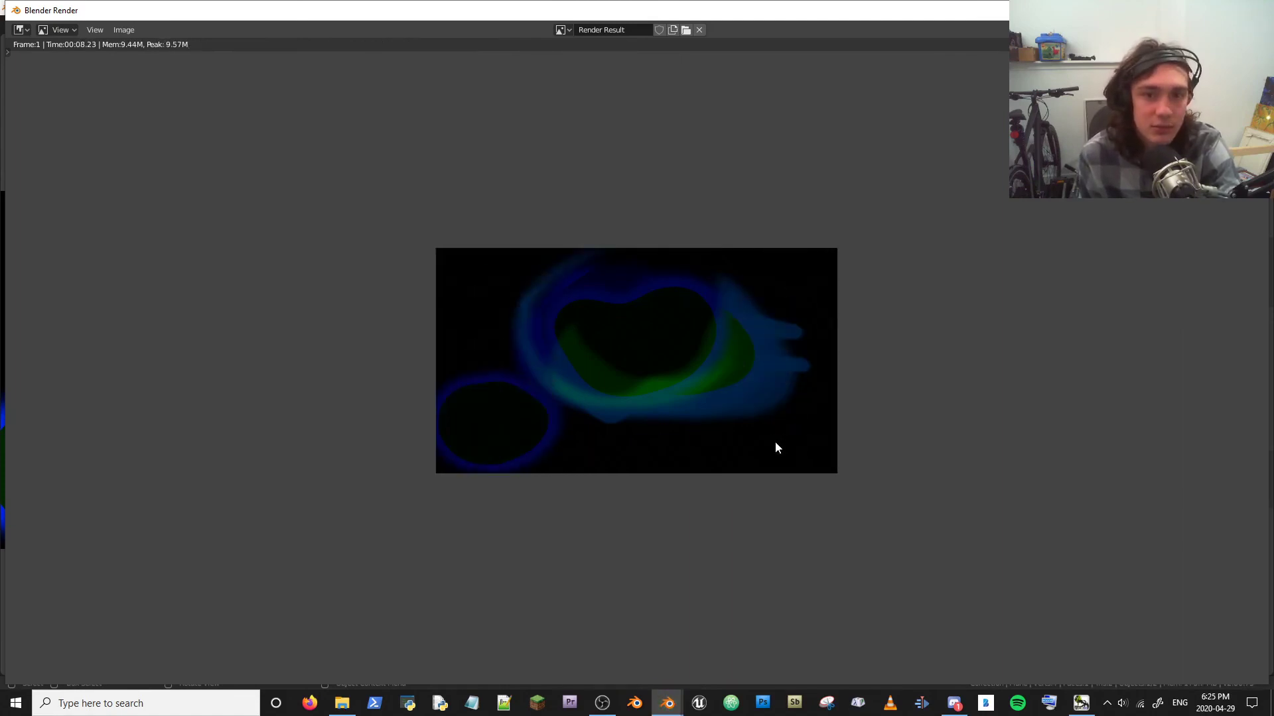
{"action": "key", "text": "Home"}
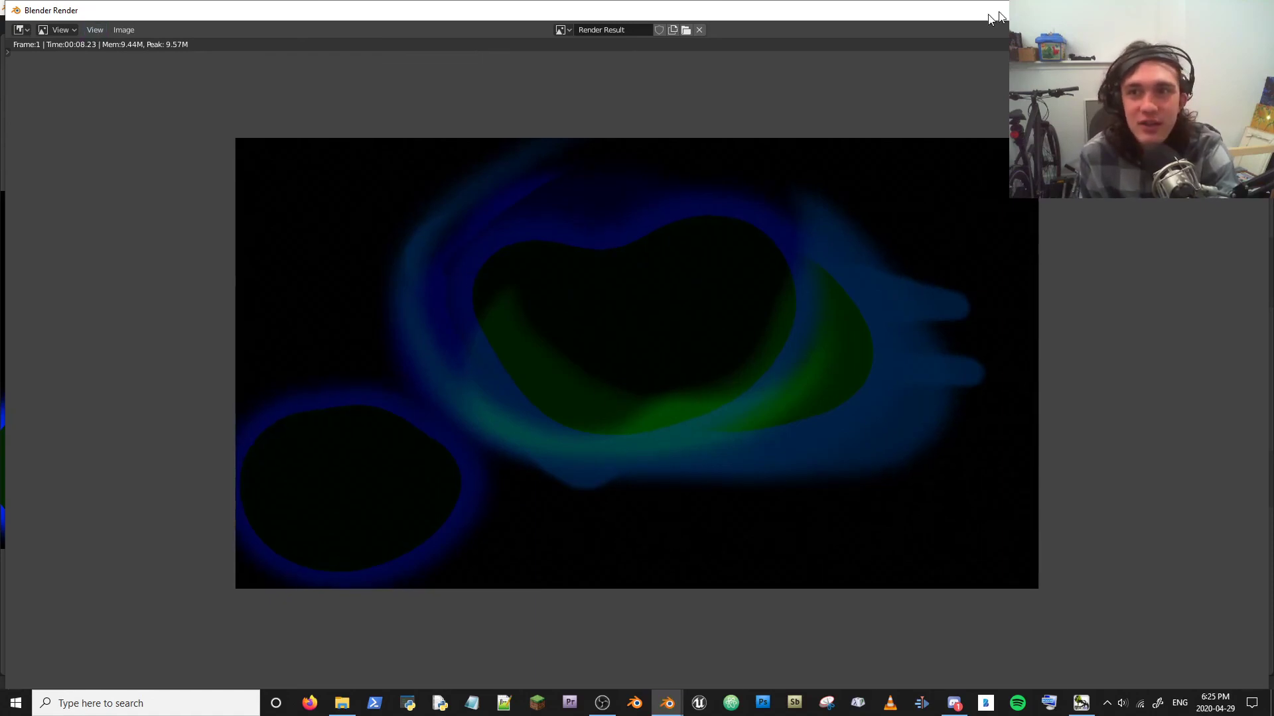
{"action": "key", "text": "super+Right"}
{"action": "left_click", "coordinate": [289, 278]}
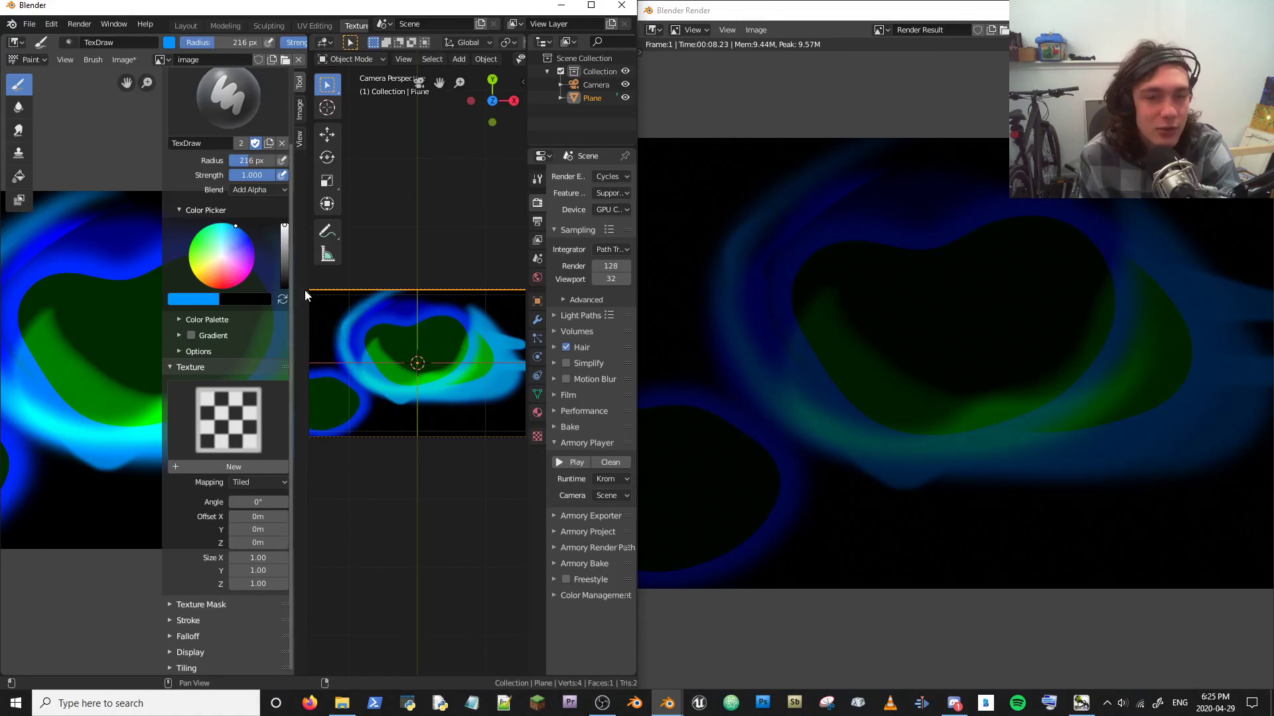